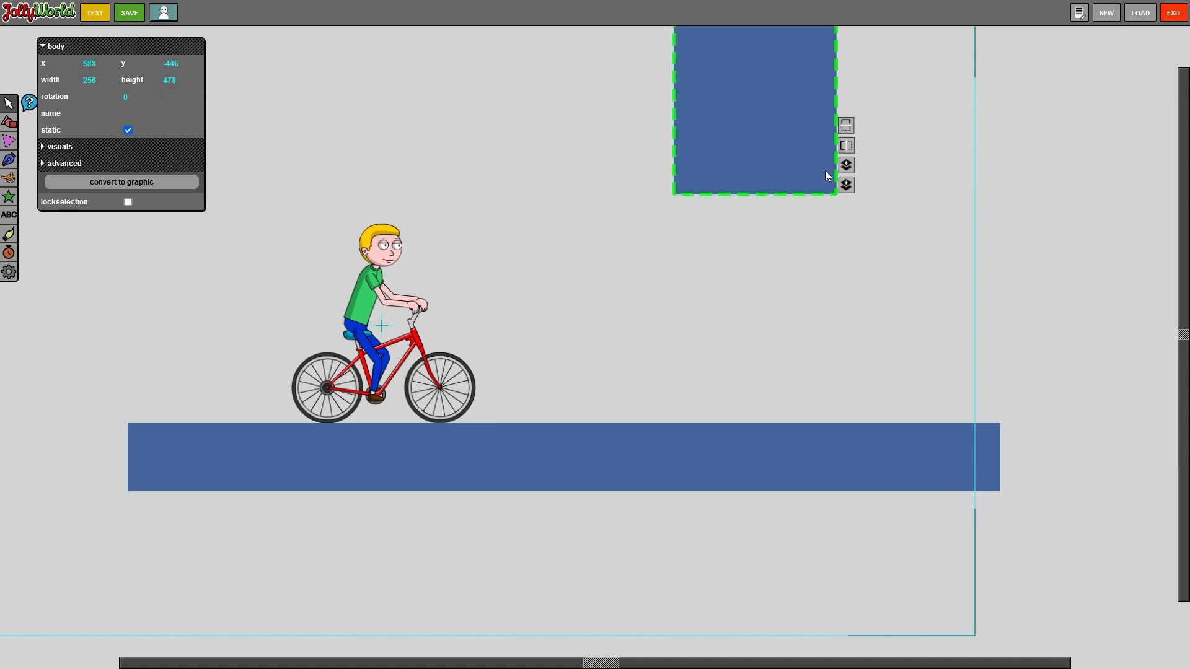
Draw a lighter blue box body about 197 wide and 371 high, filling the gap between the hanging pillar and the floor.
click(760, 469)
click(898, 316)
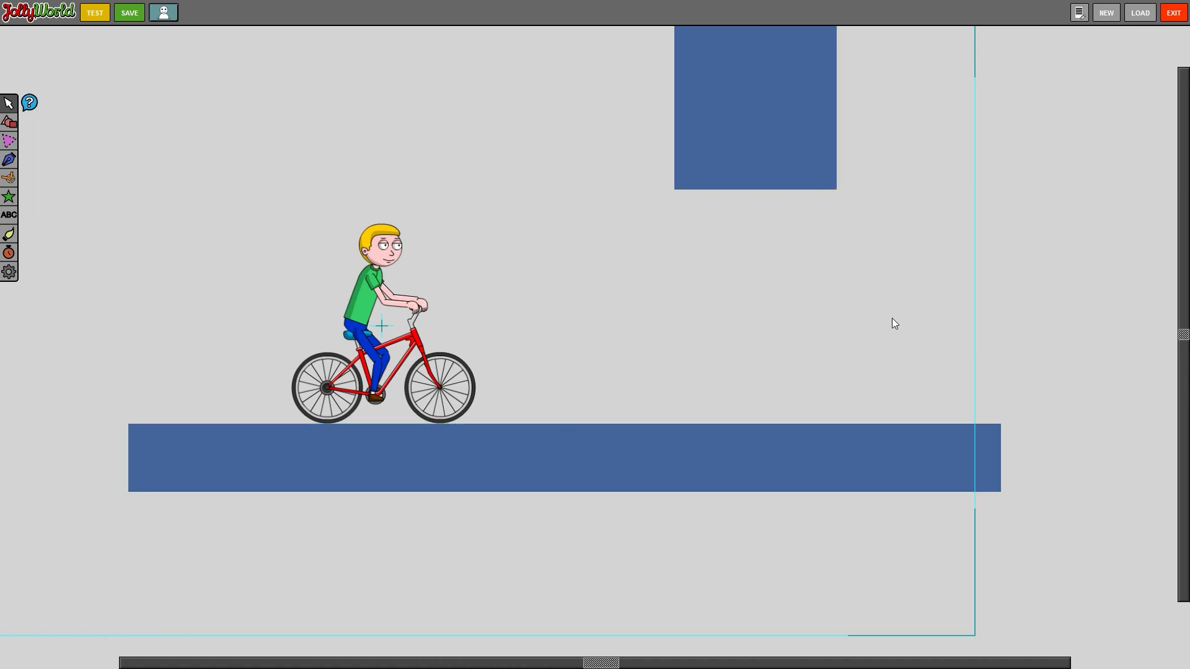
click(10, 128)
click(158, 81)
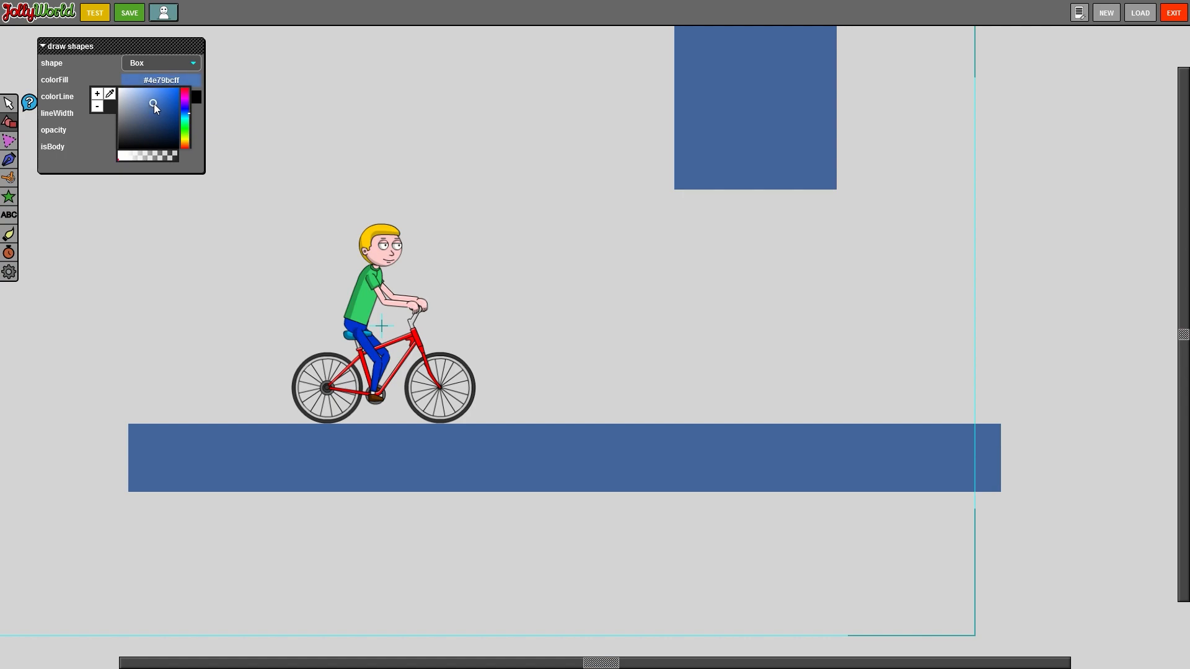
click(154, 103)
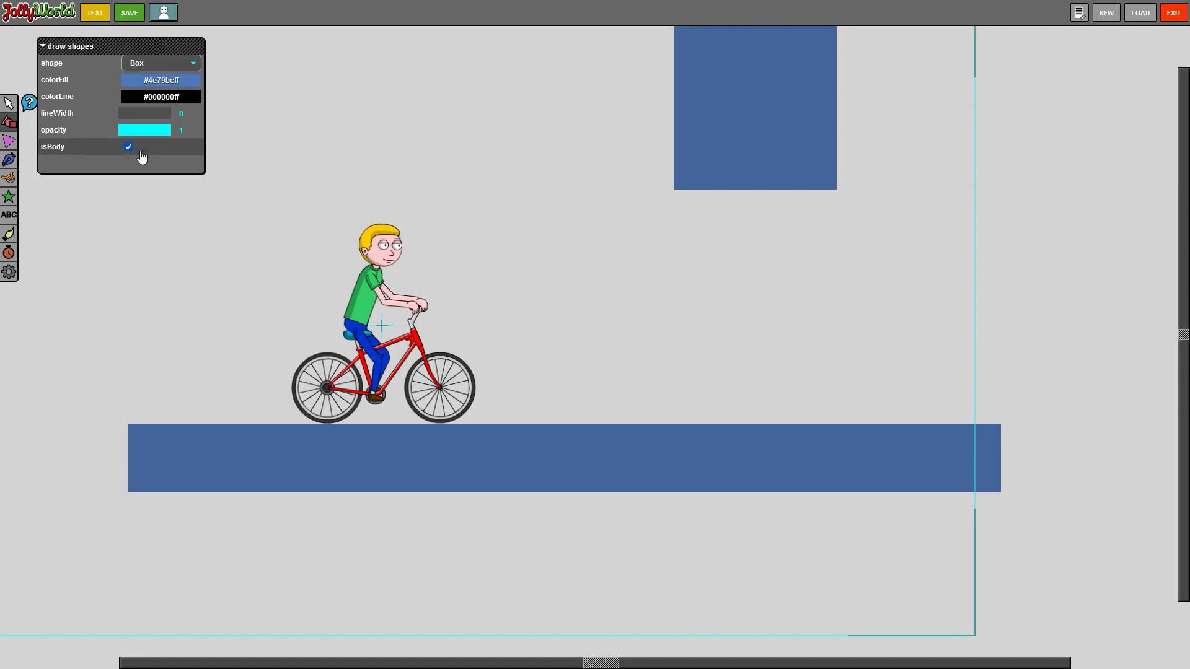
drag(695, 189, 820, 420)
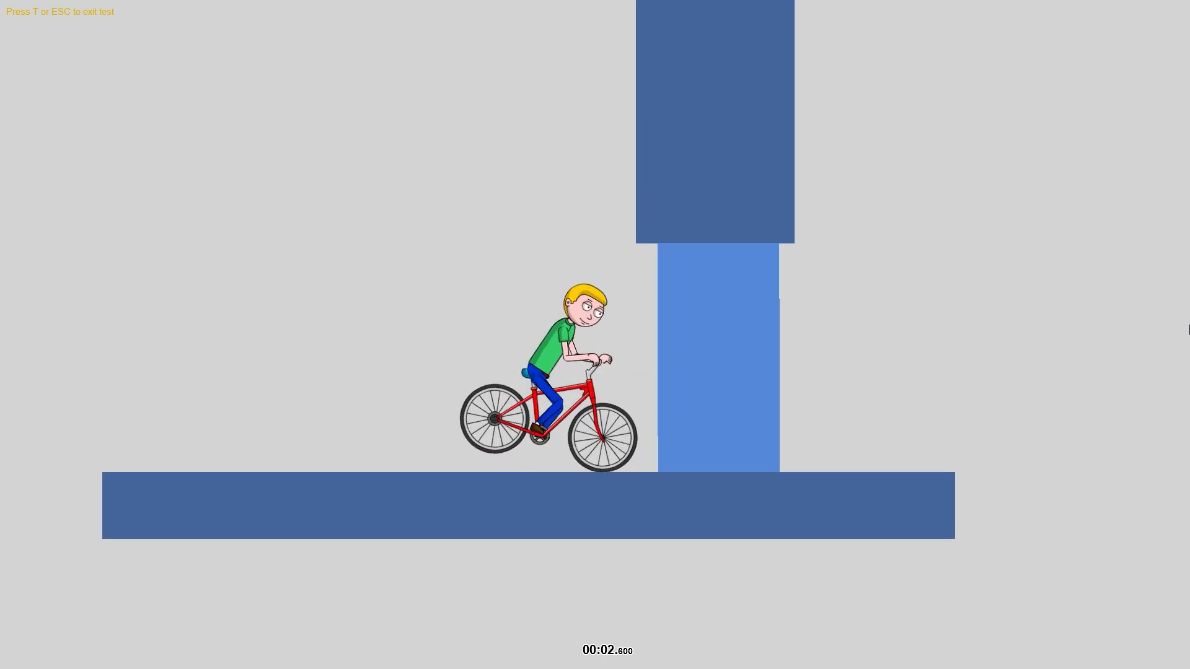
Test the level by riding the bicycle up to the light blue box, and return to the editor.
key(Up)
key(Down)
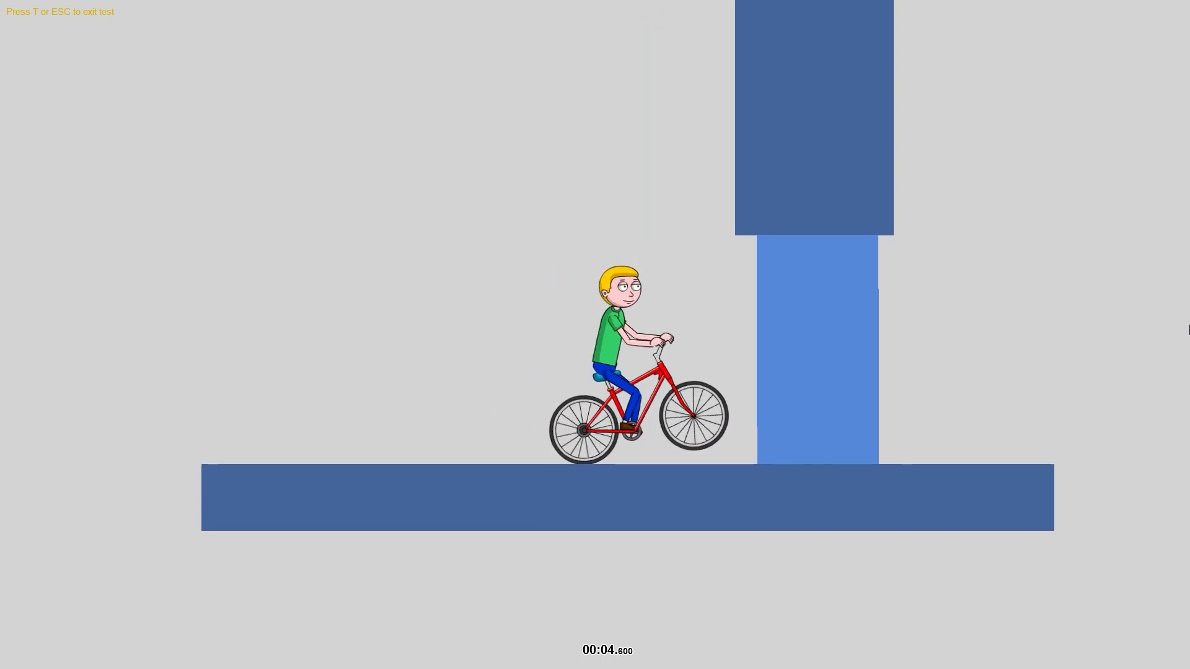
key(t)
Set the light blue box's collision to Only characters in its advanced properties.
click(545, 220)
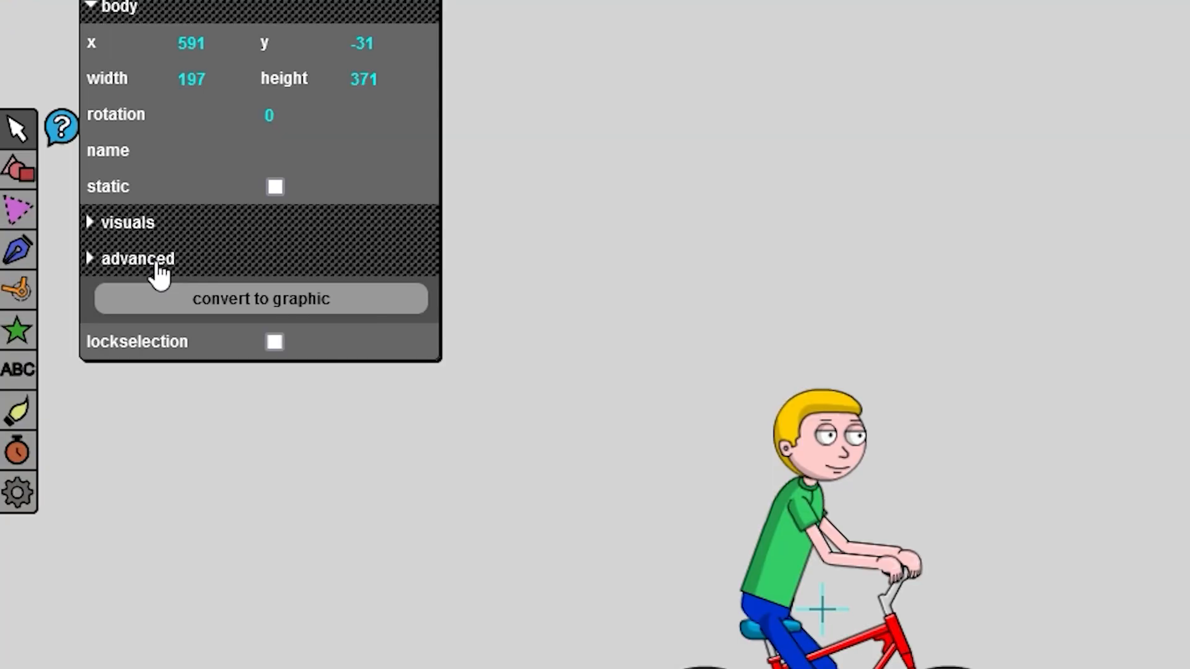
click(75, 165)
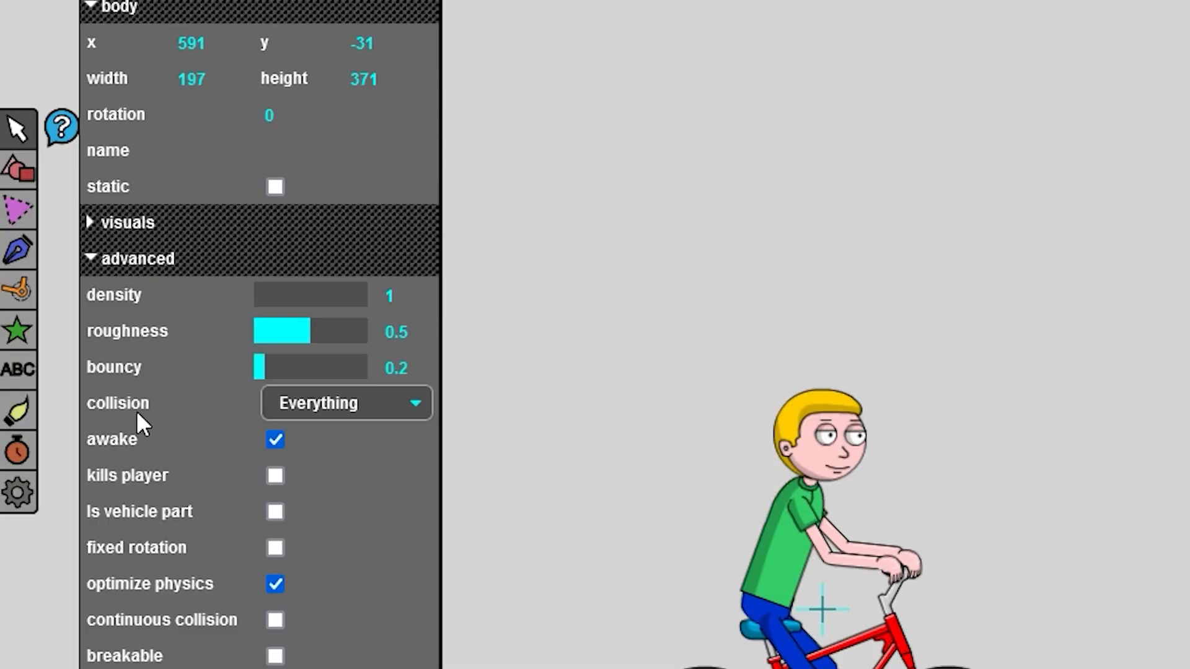
click(344, 403)
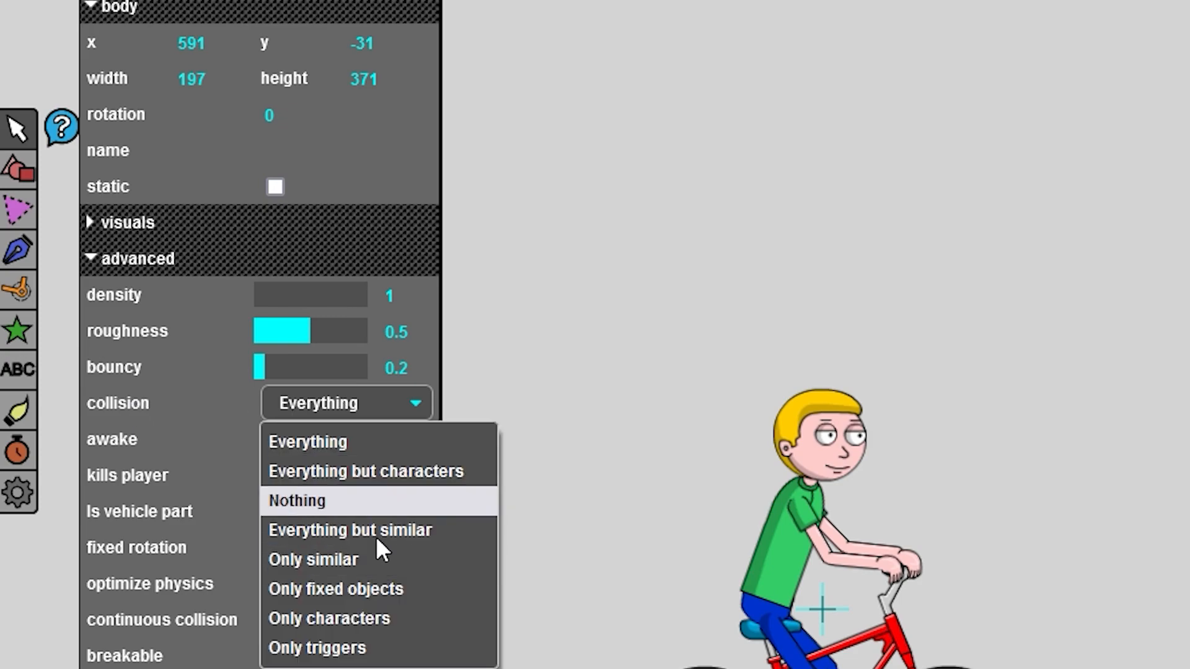
click(372, 618)
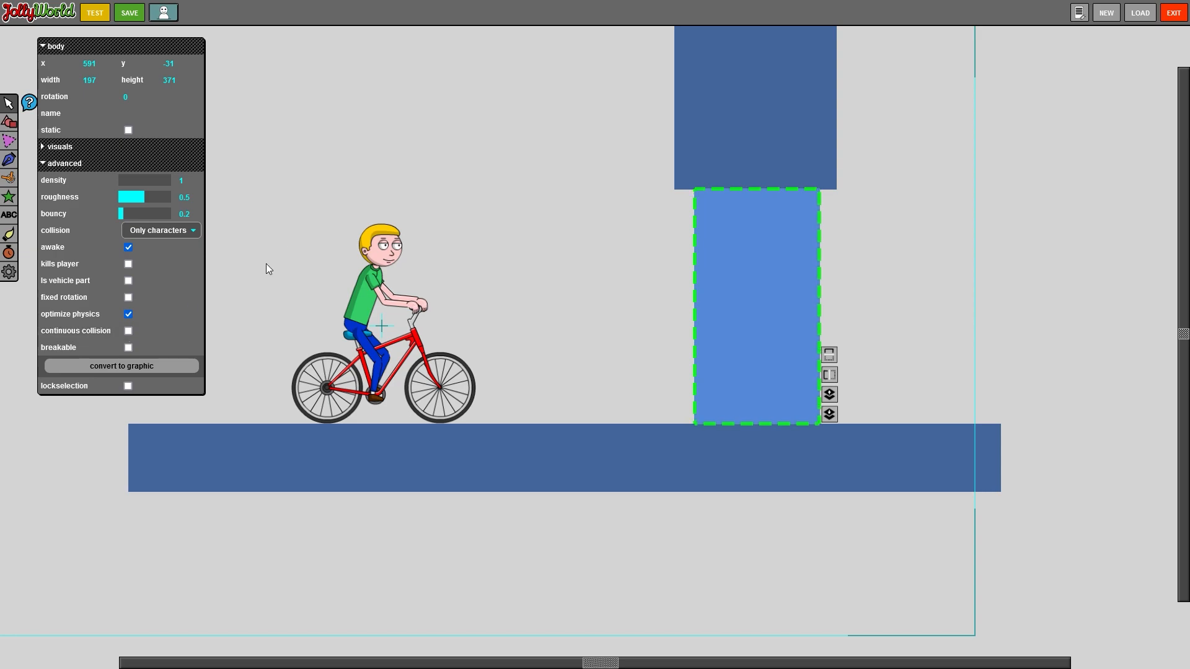
Run a short level test to check the box's collision setting, and return to the editor.
click(335, 184)
key(t)
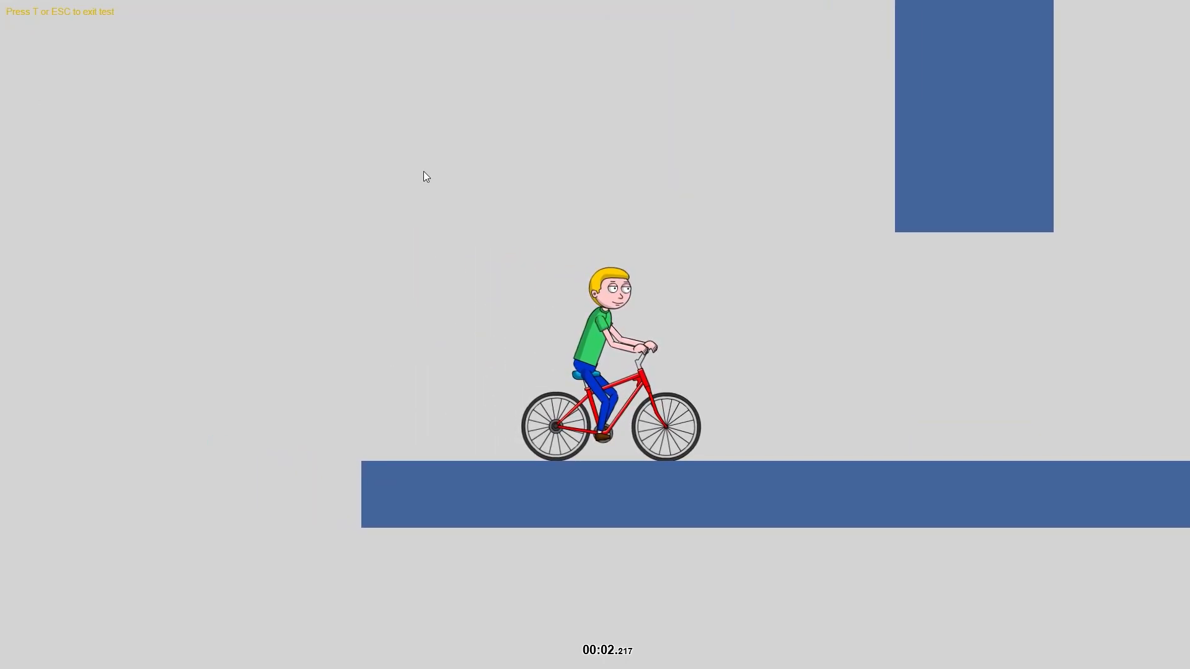
key(t)
Place a Slide joint on the light blue box near its centre, at about x 584, y -39.
click(857, 452)
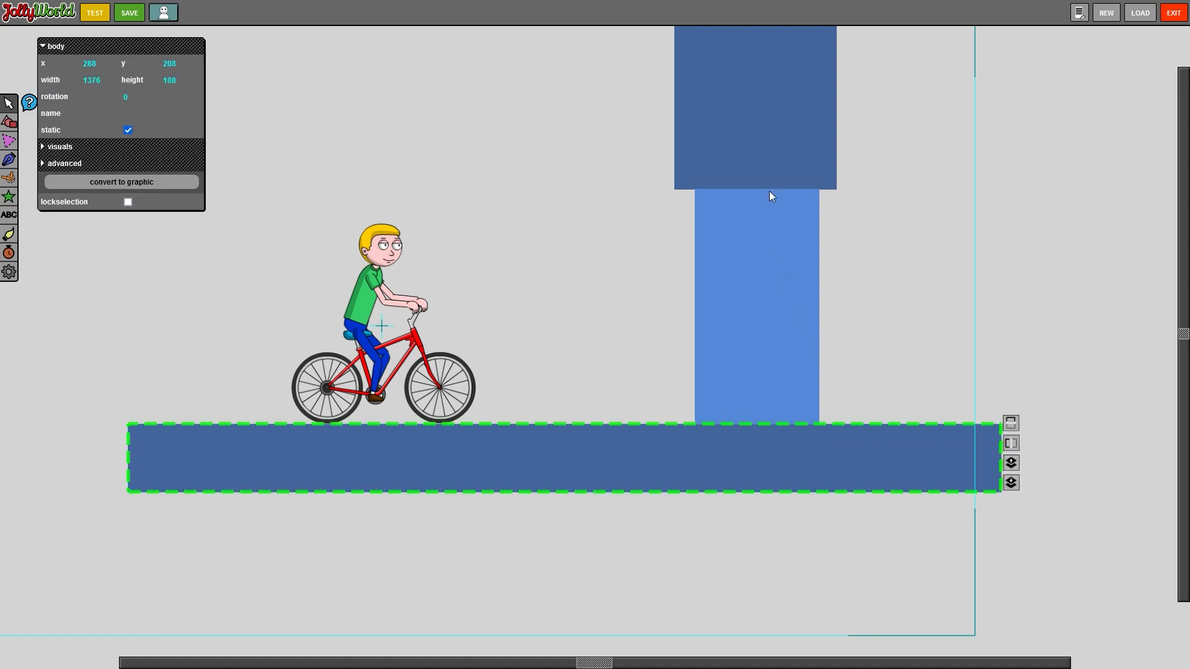
click(764, 156)
click(853, 266)
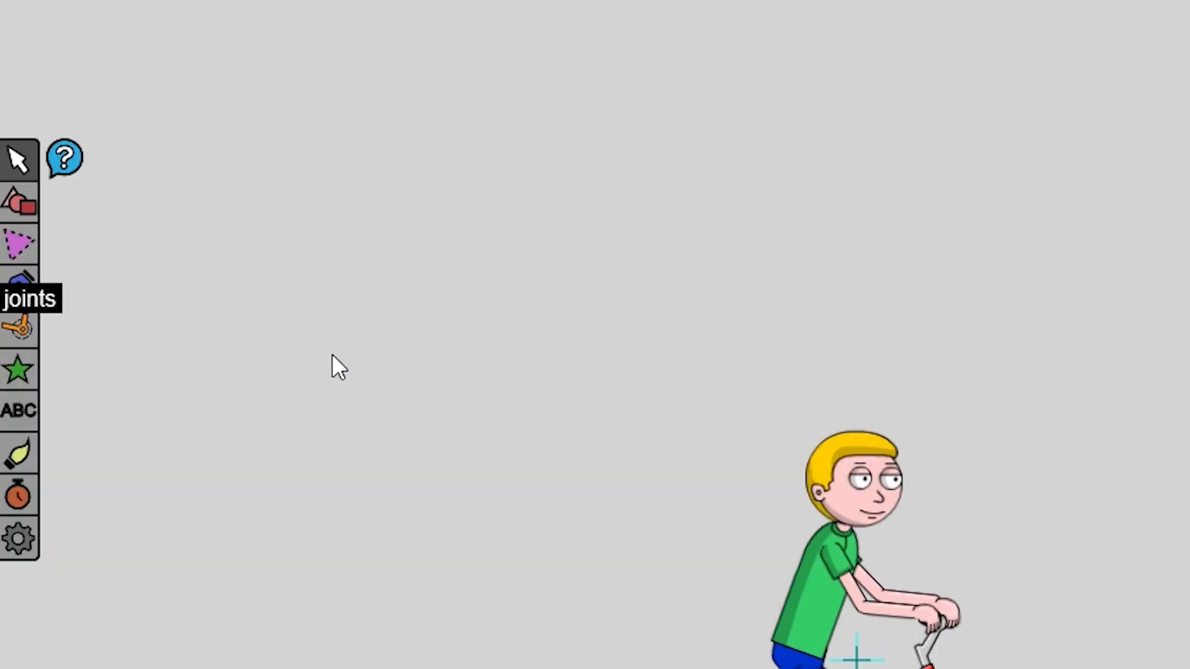
click(9, 178)
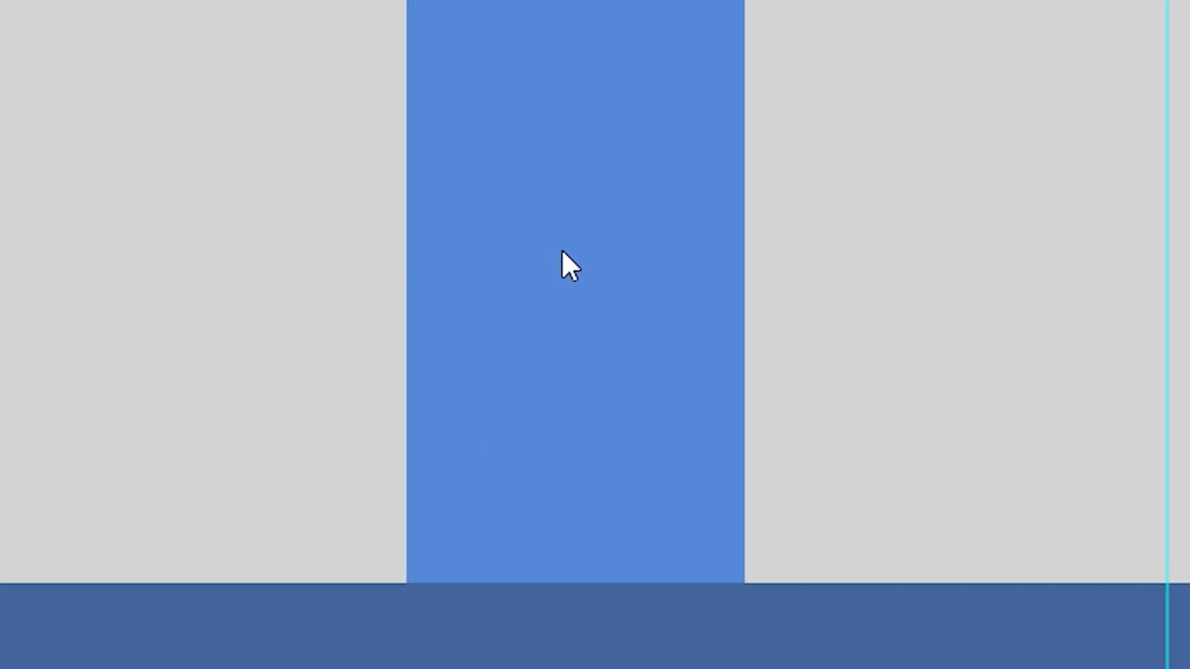
click(563, 249)
click(31, 228)
click(563, 249)
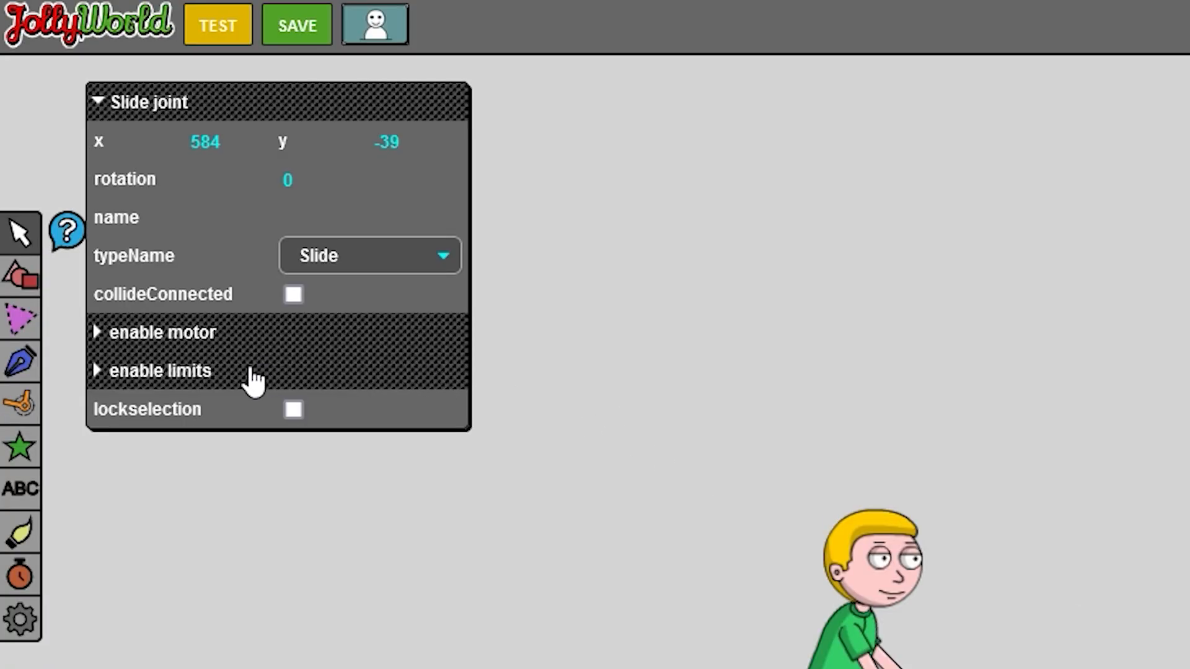
Enable the movement limits on the light blue box's slide joint.
click(223, 371)
click(293, 413)
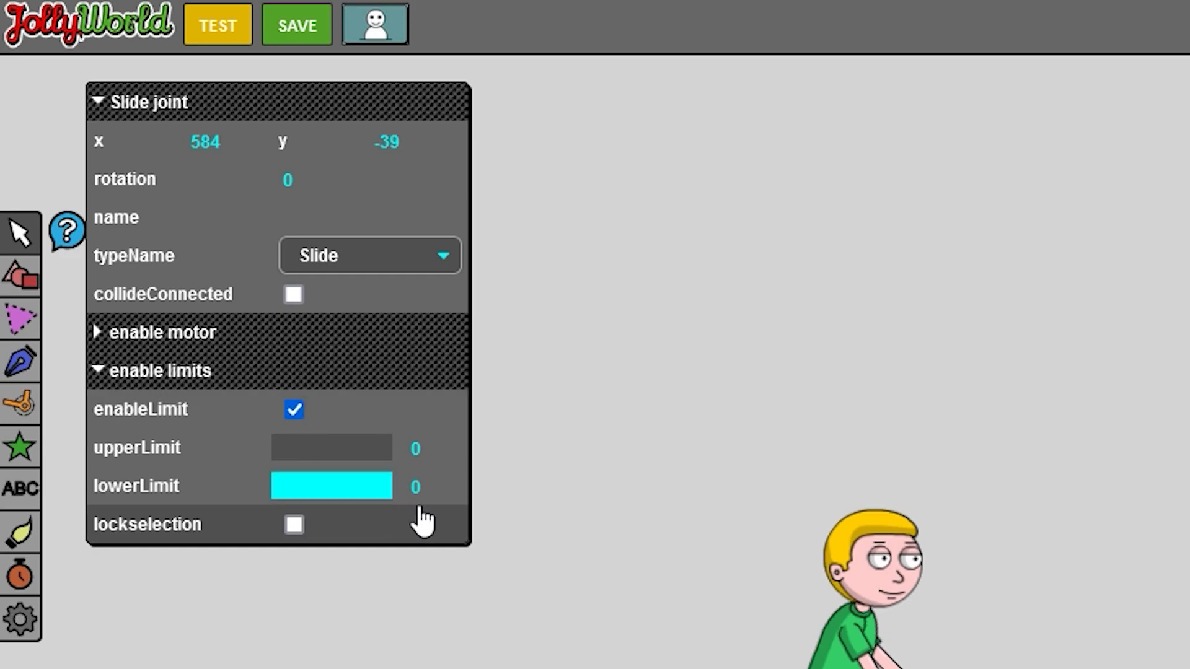
click(890, 452)
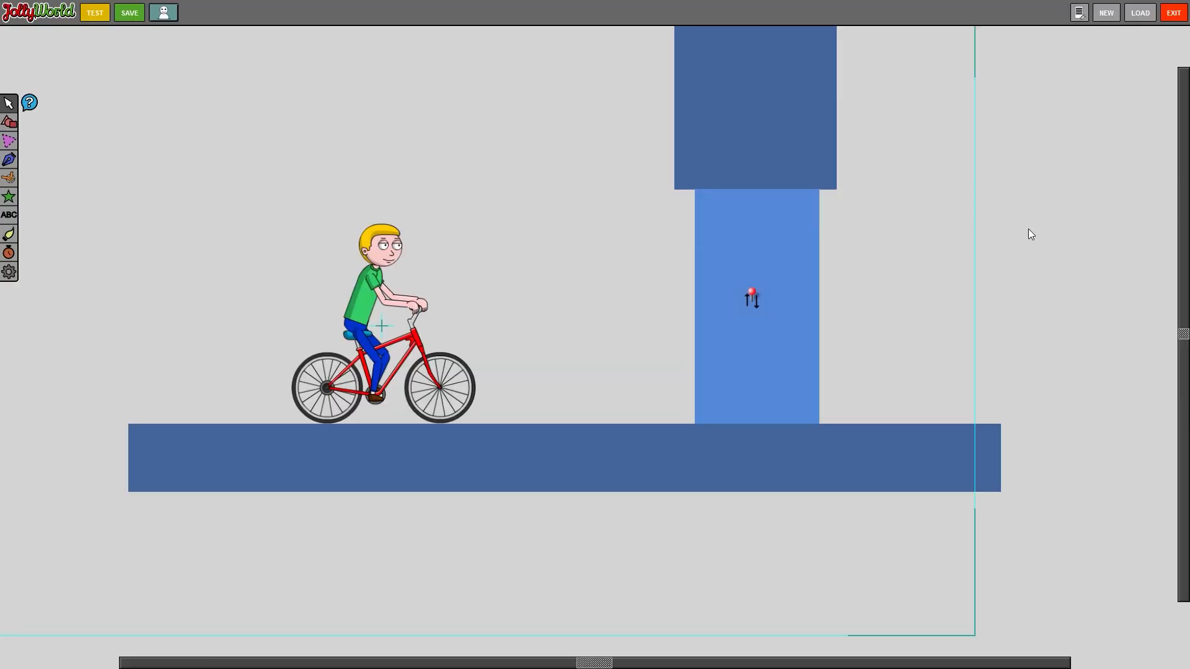
Test the level with the slide joint in place, riding the bicycle toward the box.
key(t)
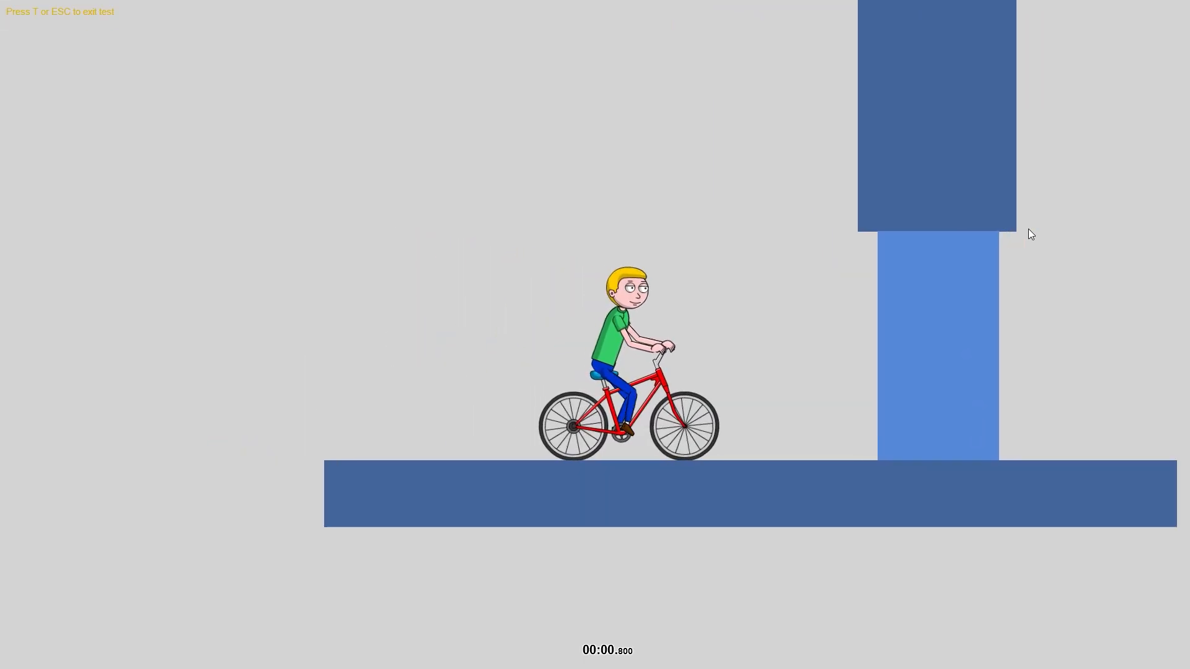
key(Left)
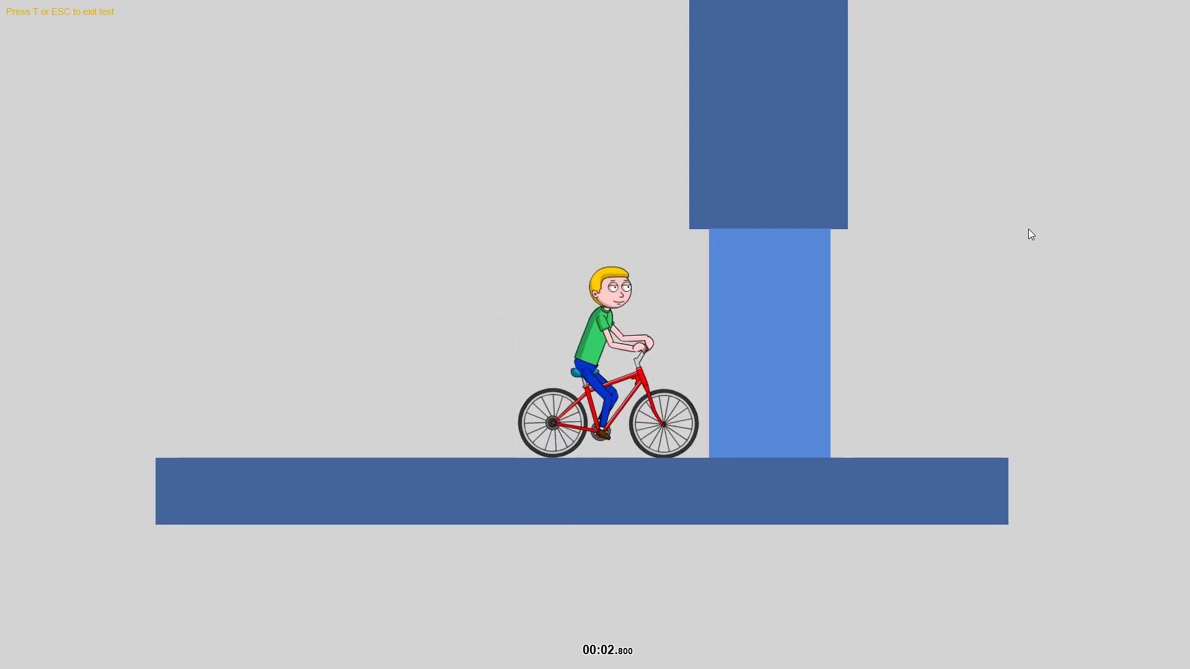
key(Right)
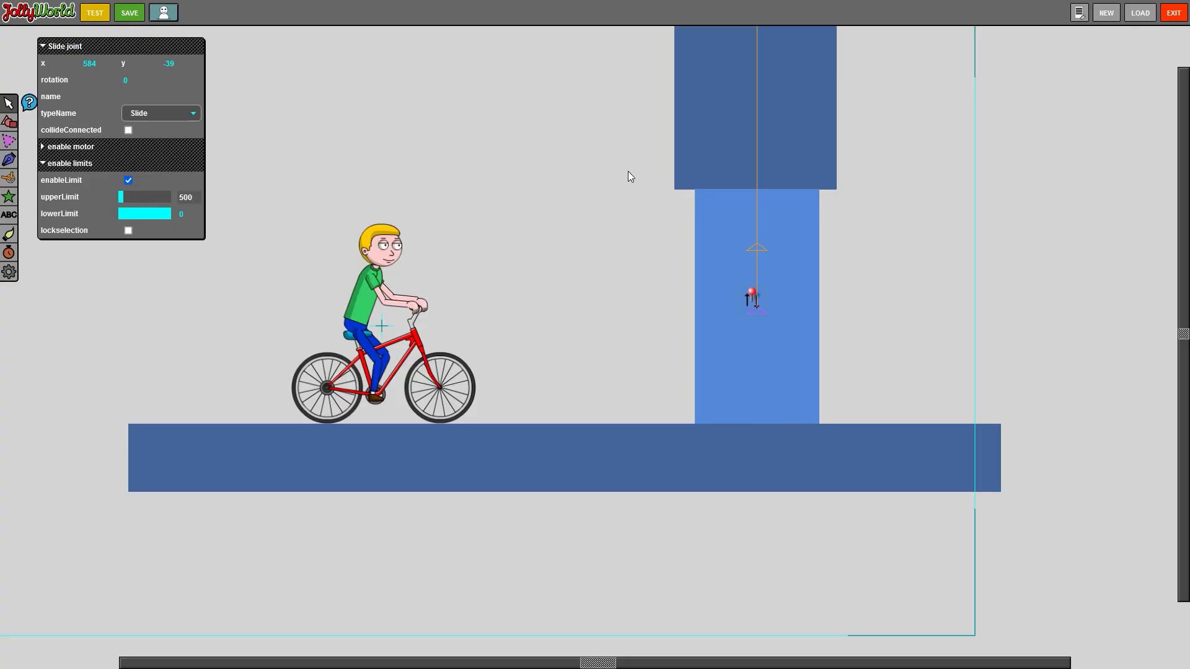
Enable the slide joint's motor and raise its max motor force to the maximum.
scroll(627, 177, down, 3)
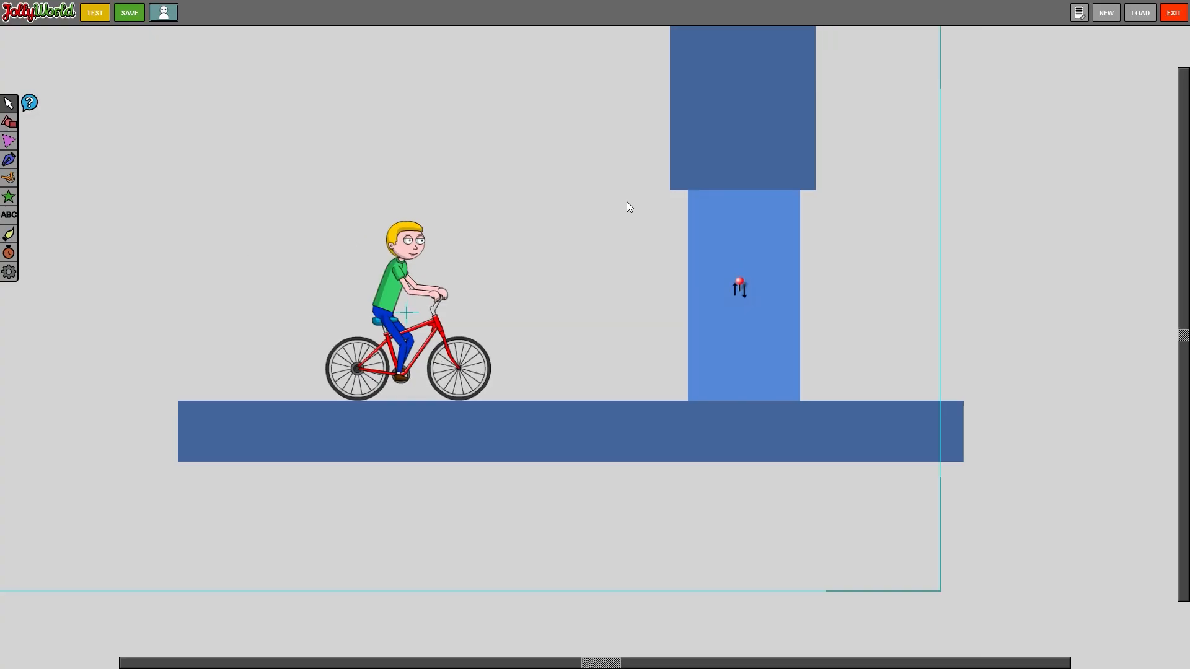
click(699, 260)
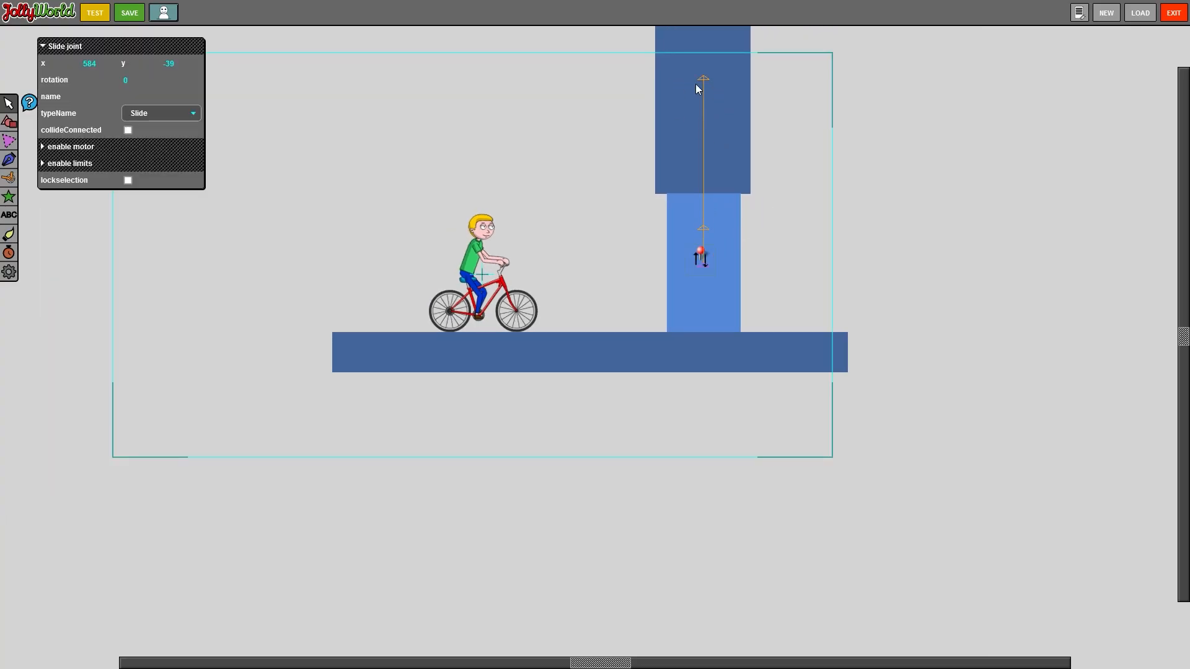
scroll(763, 73, up, 1)
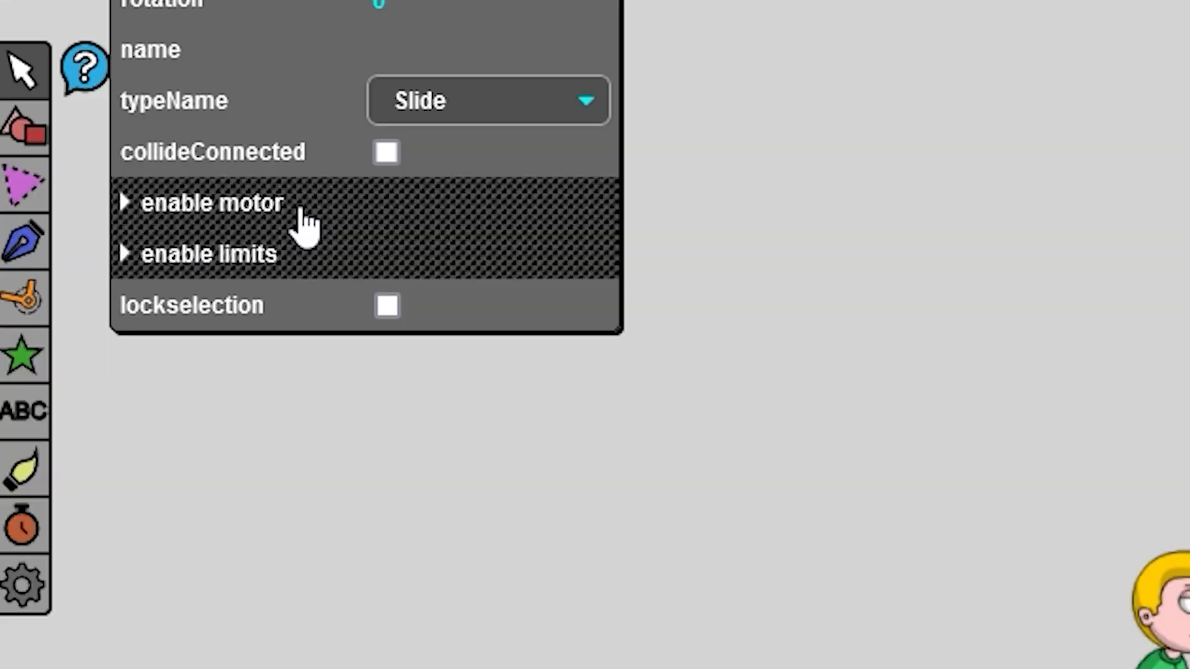
click(99, 148)
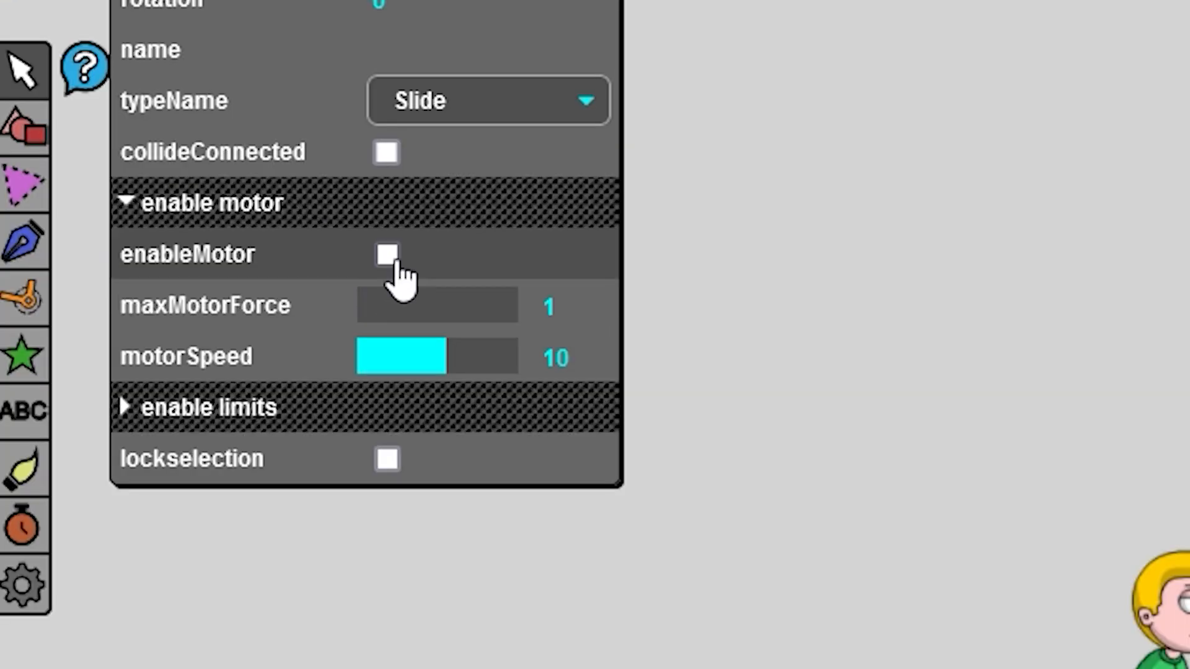
click(385, 261)
drag(417, 316, 566, 329)
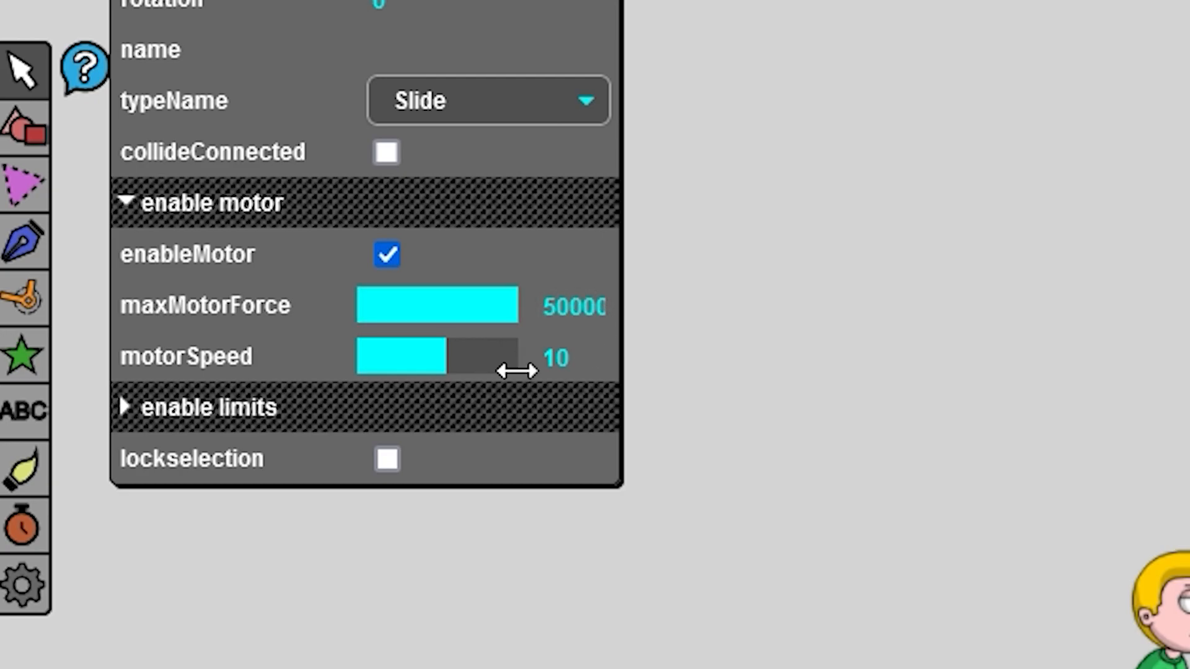
click(581, 357)
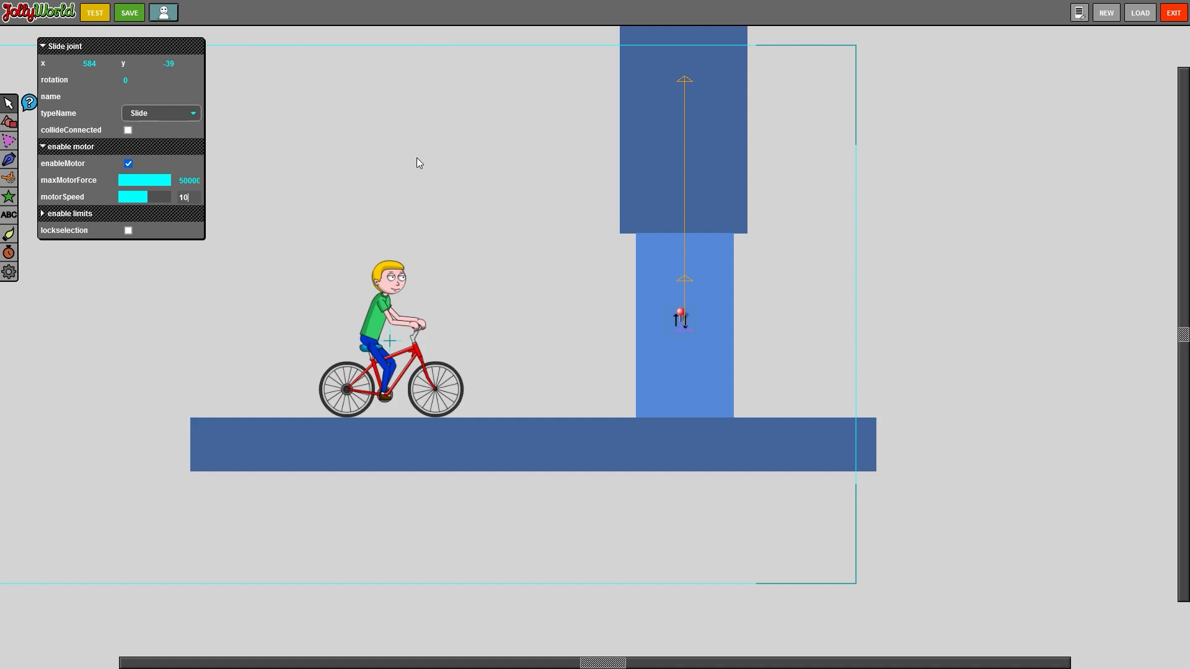
Test how the motorized slide joint raises the light blue door, and return to the editor.
key(Escape)
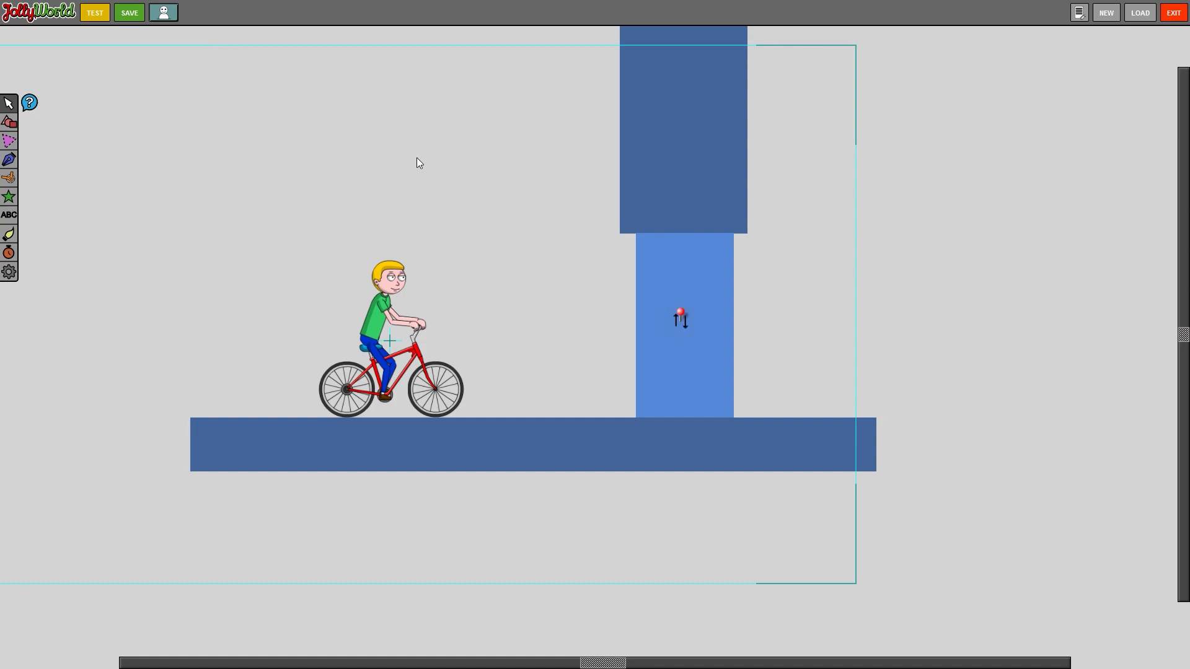
key(t)
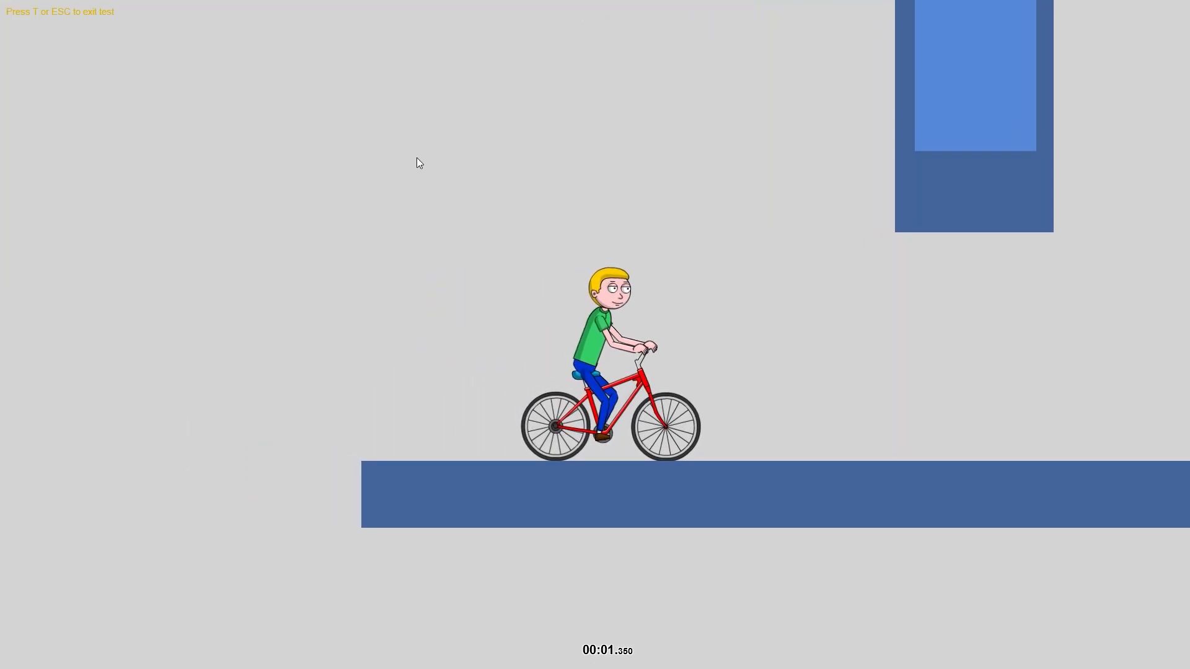
key(t)
Set the slide joint's motor speed to 3.
click(682, 321)
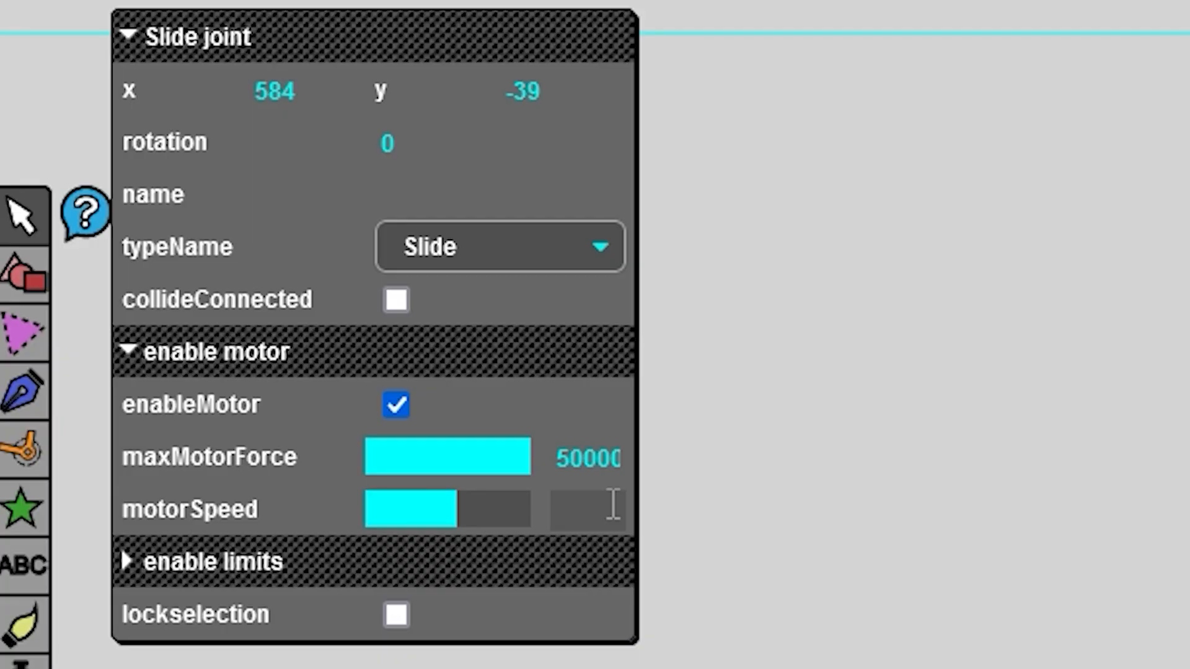
text(3)
click(406, 190)
Test the door's movement twice at the new motor speed, returning to the editor each time.
key(t)
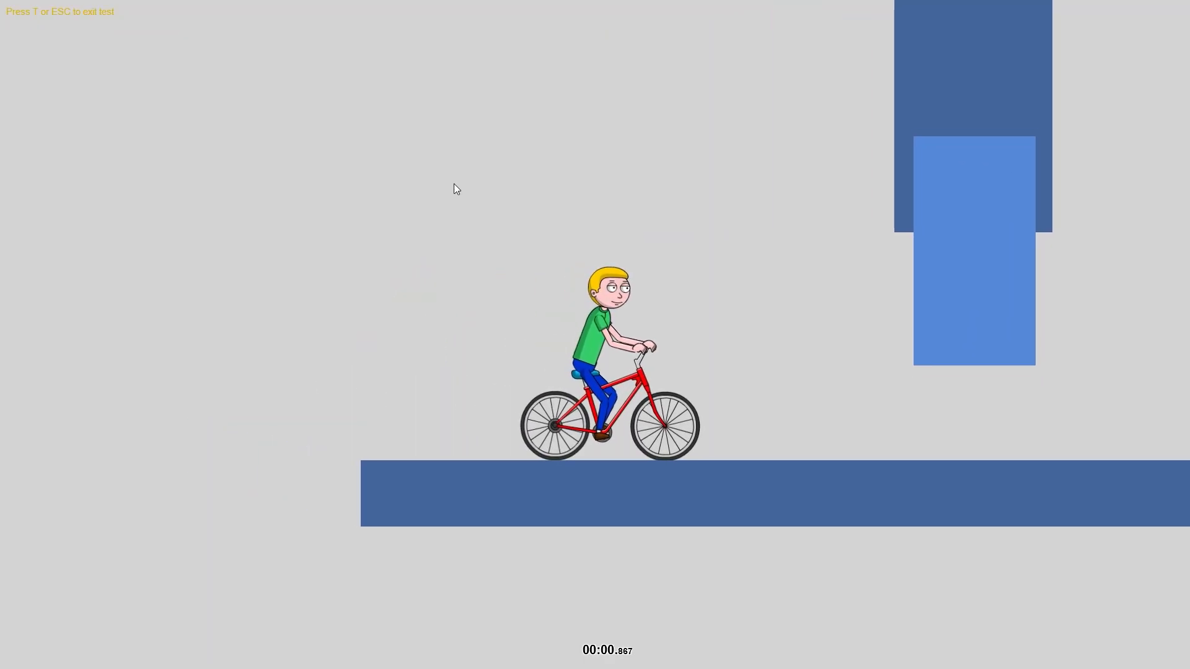
key(t)
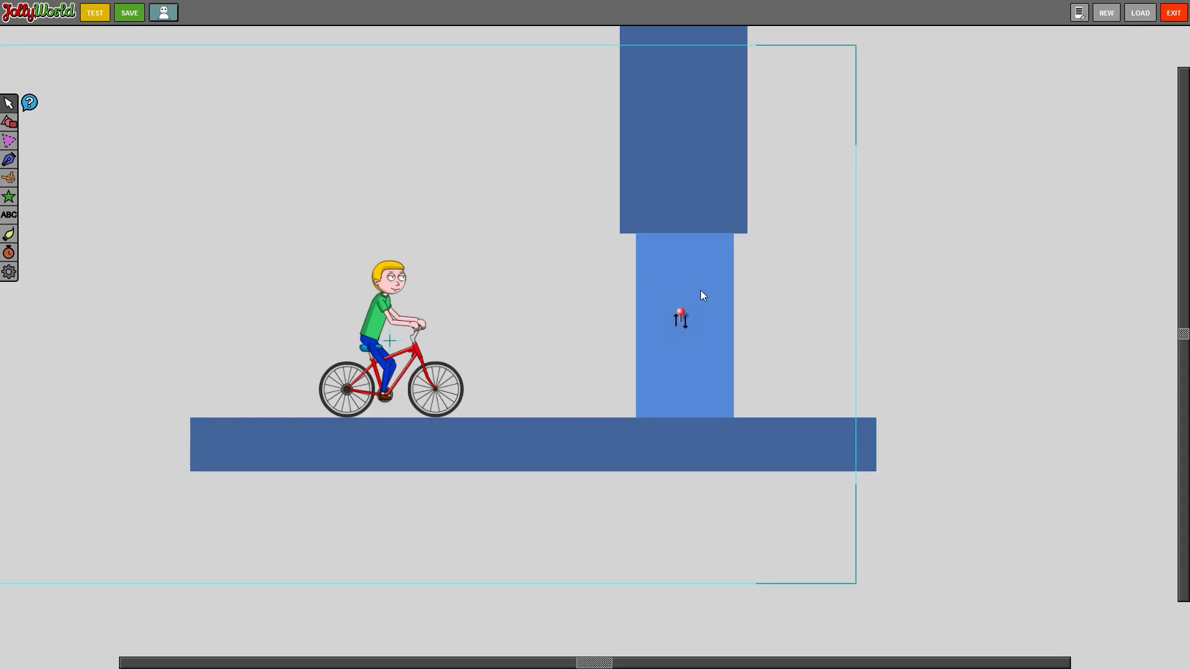
key(t)
key(t)
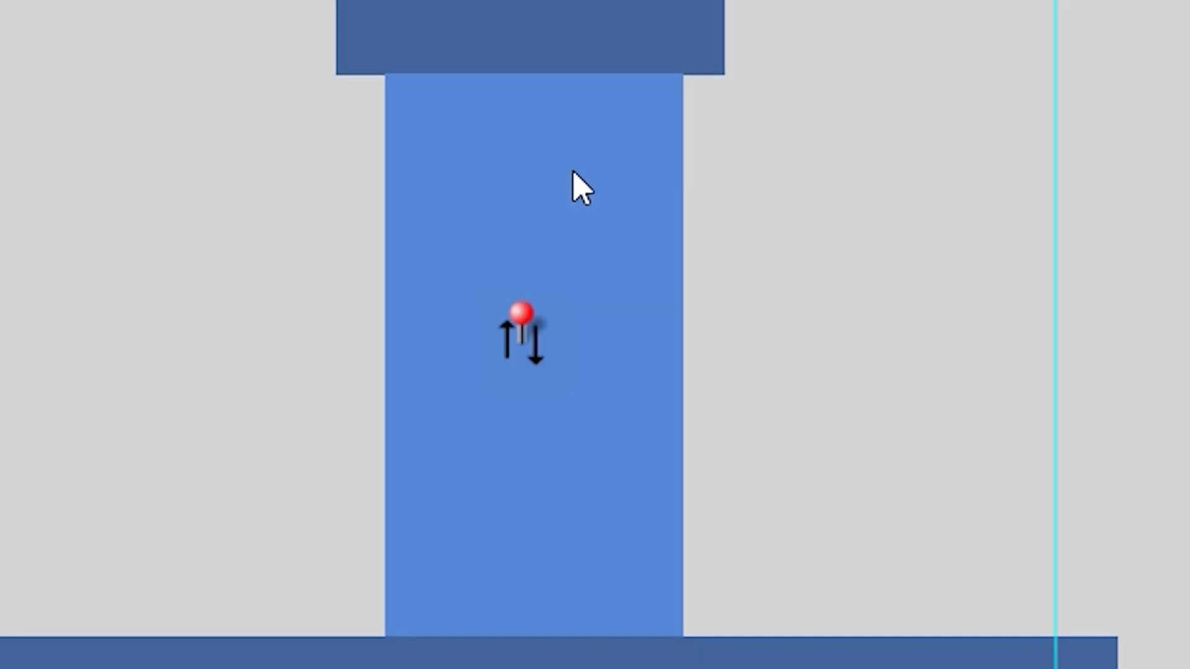
Send the light blue door all the way down to layer 0, behind the pillar.
click(699, 268)
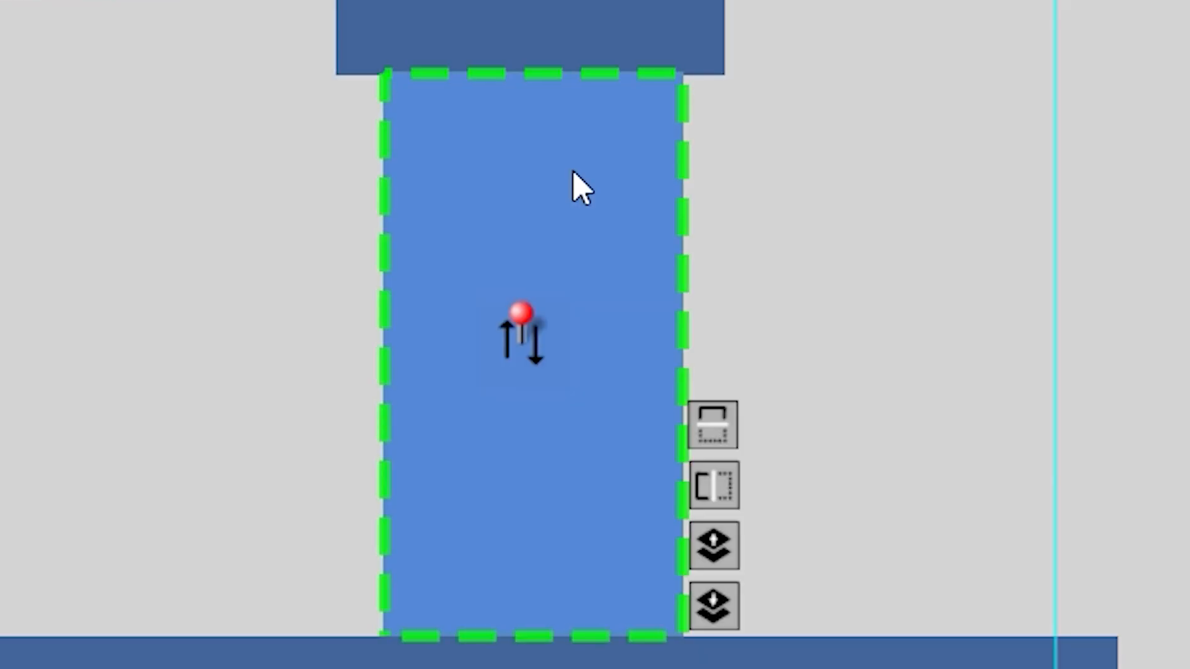
key(shift)
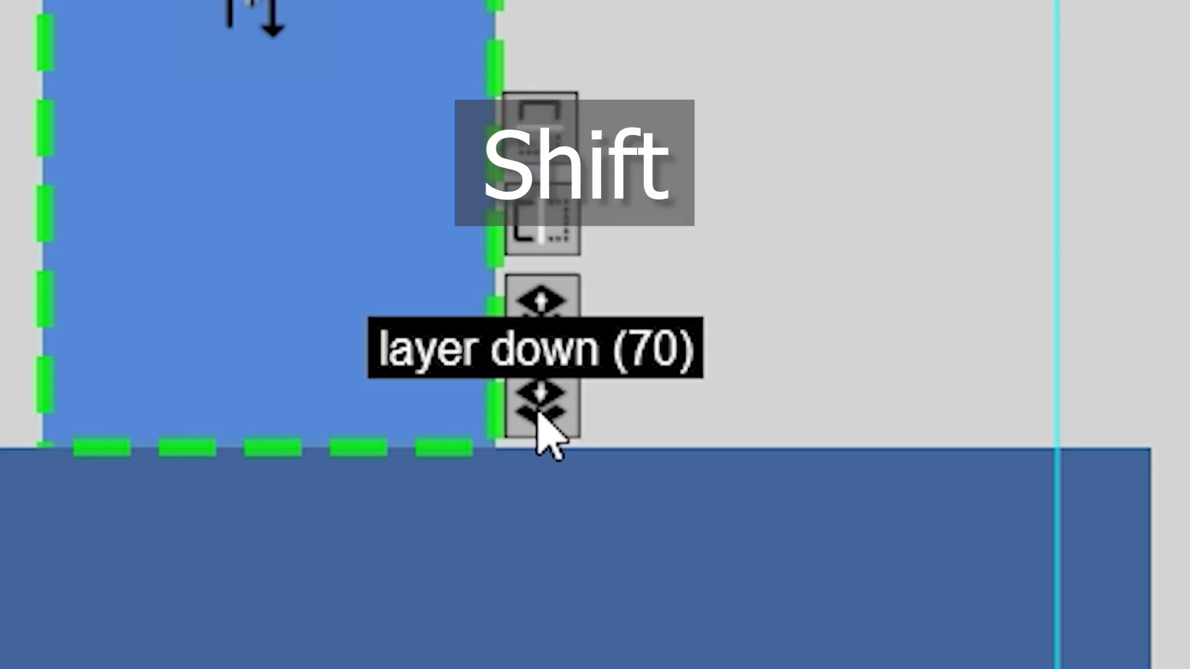
shift+click(713, 611)
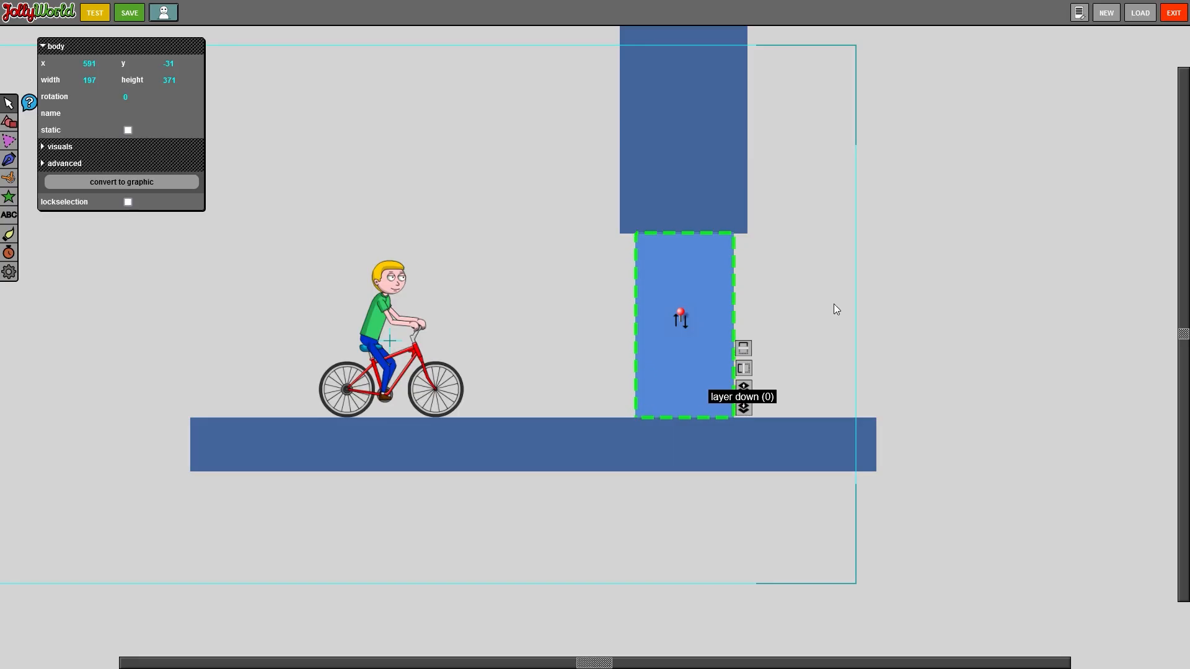
click(823, 316)
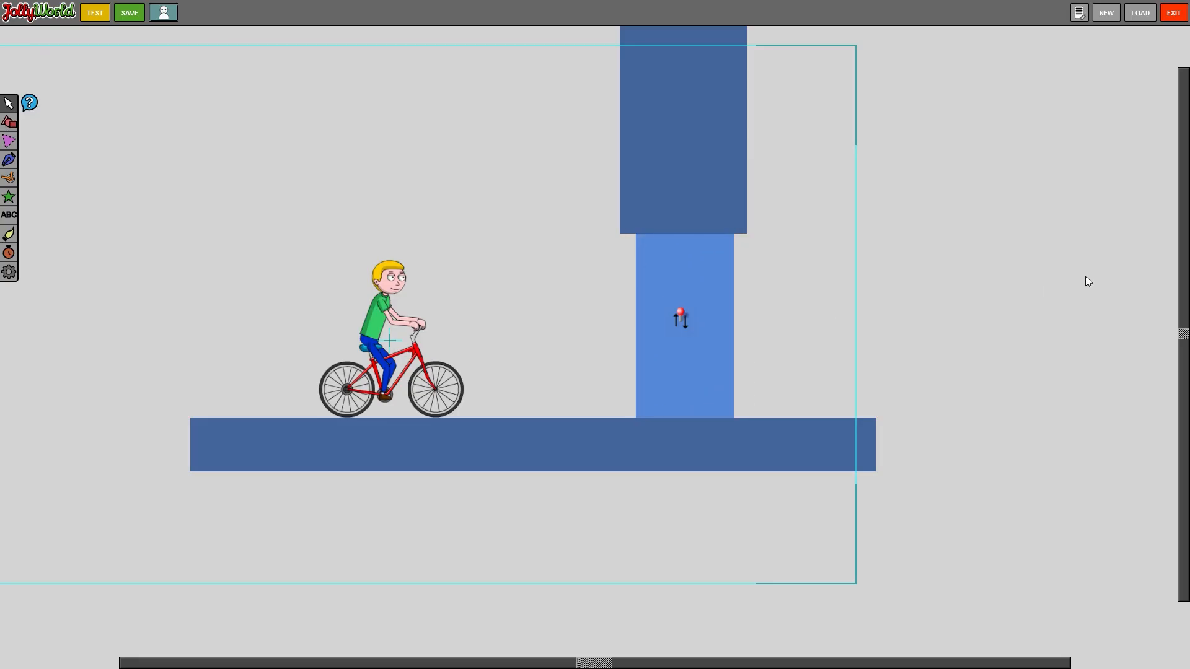
Try an upper limit of 200 on the slide joint, testing the light blue door's travel before and after the change.
key(t)
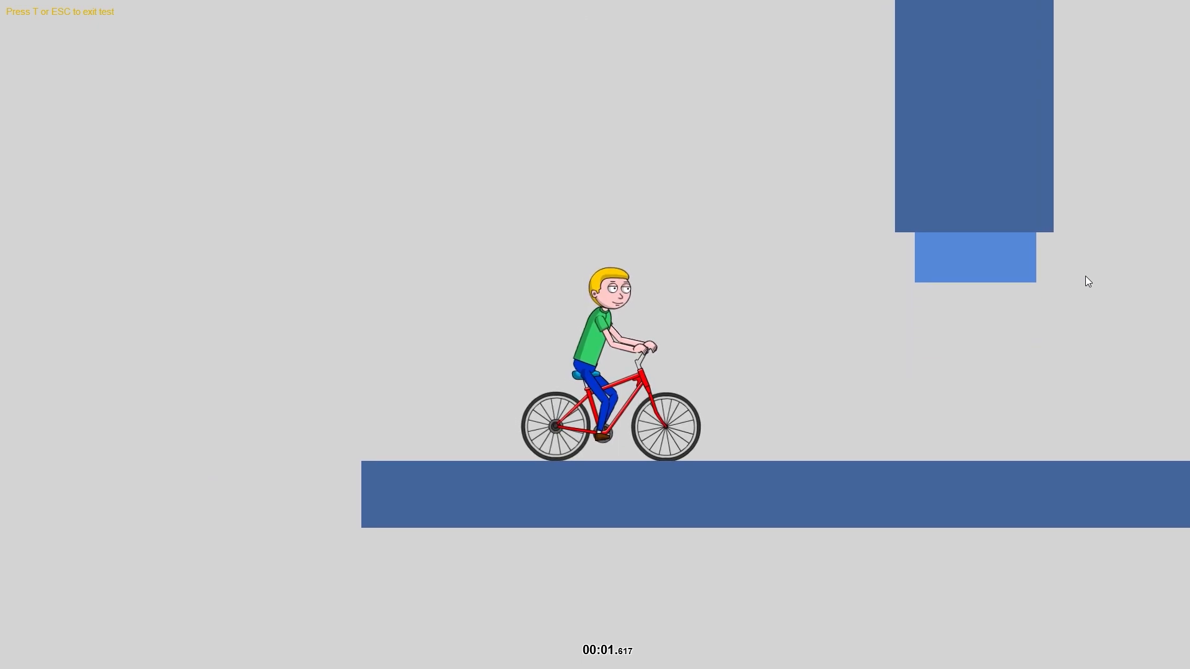
key(t)
click(681, 319)
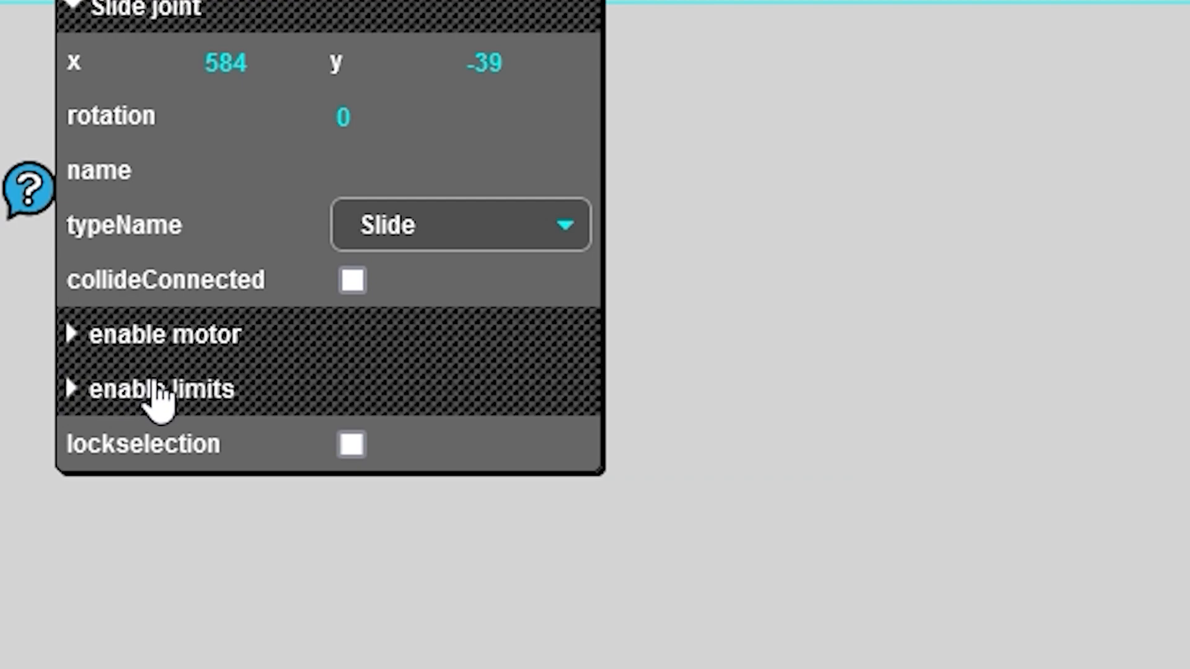
click(67, 165)
drag(567, 502, 497, 501)
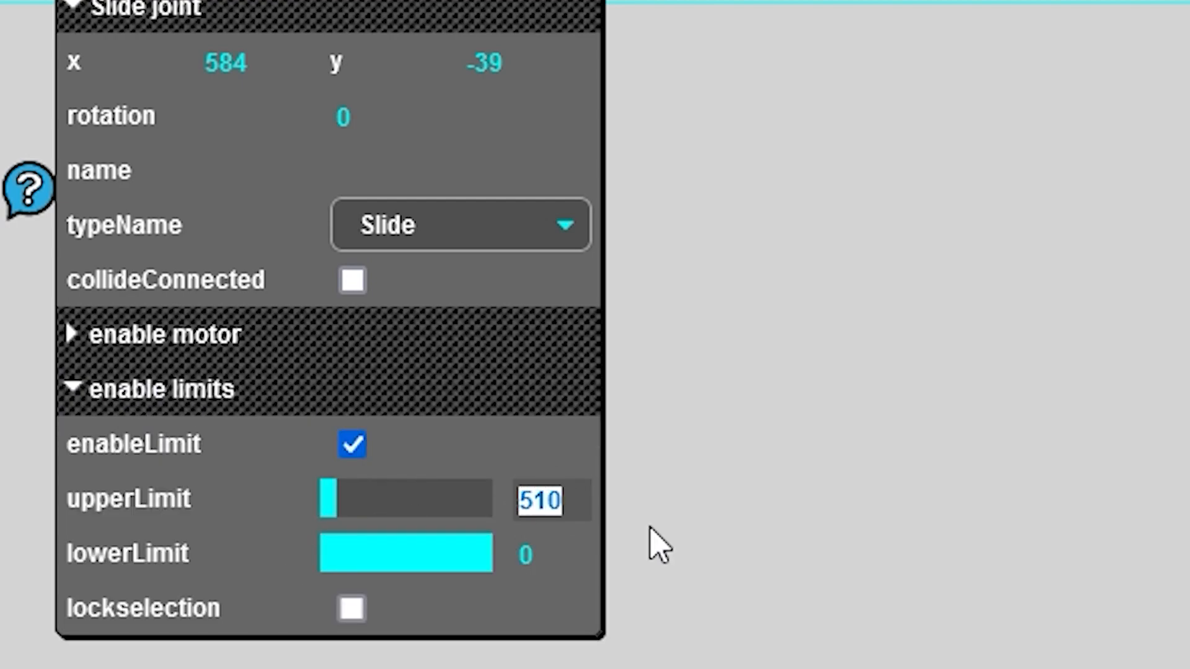
key(t)
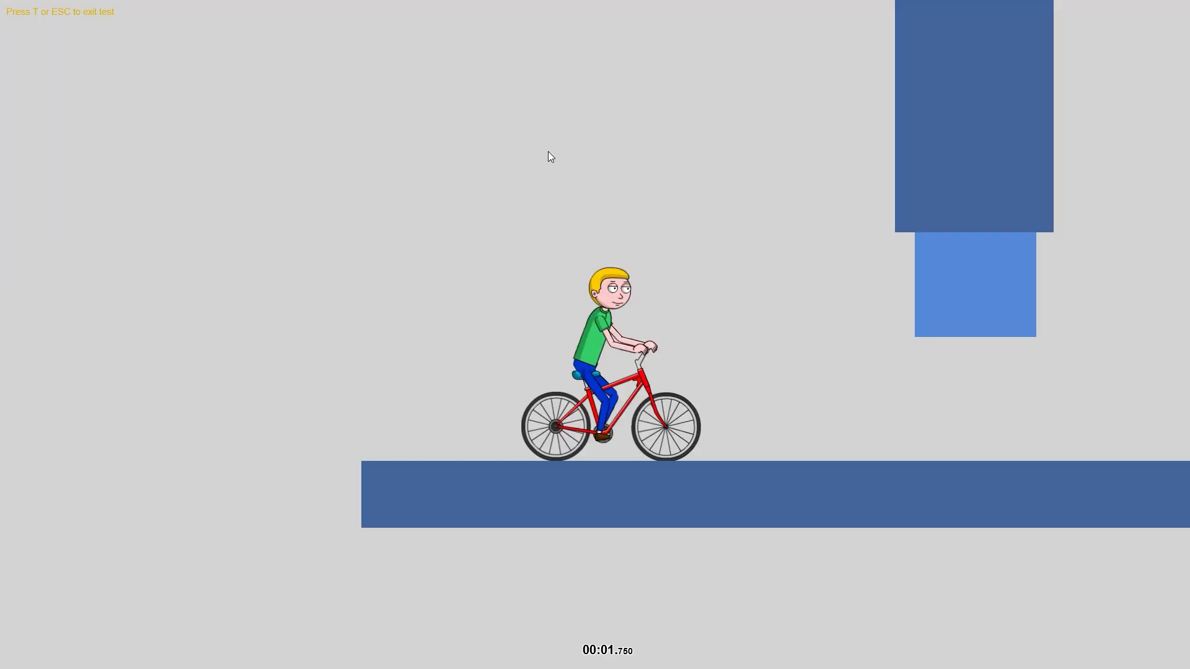
key(t)
Raise the slide joint's upper limit until the door slides almost completely behind the pillar, testing its travel and returning to the editor.
click(681, 319)
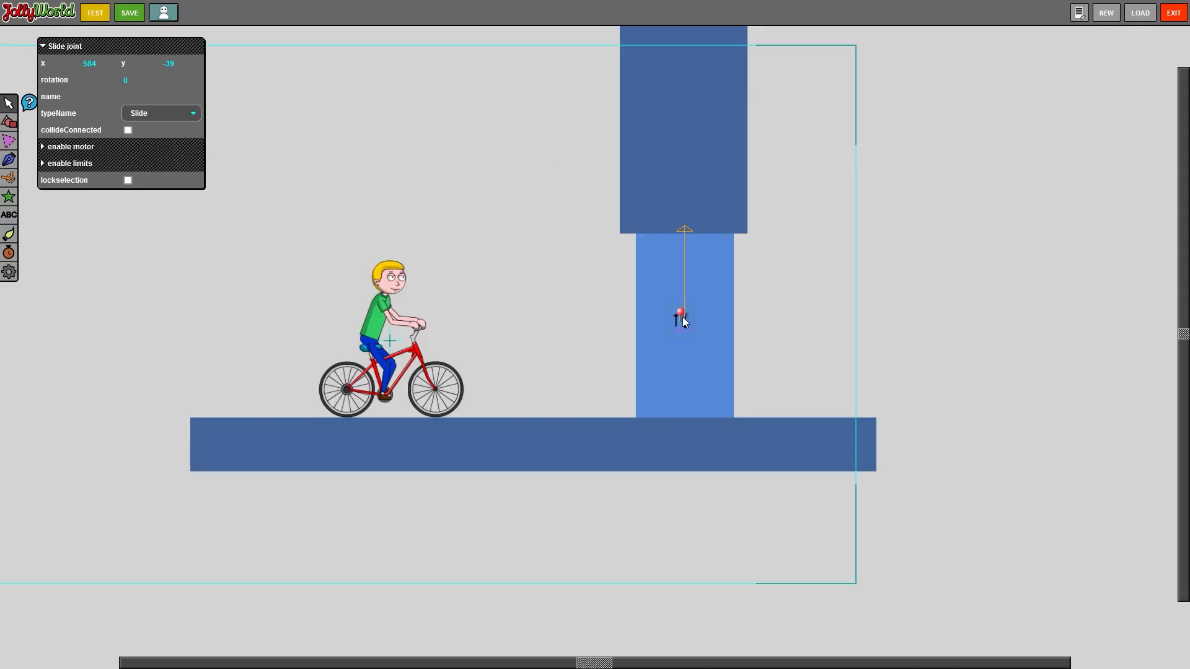
click(112, 165)
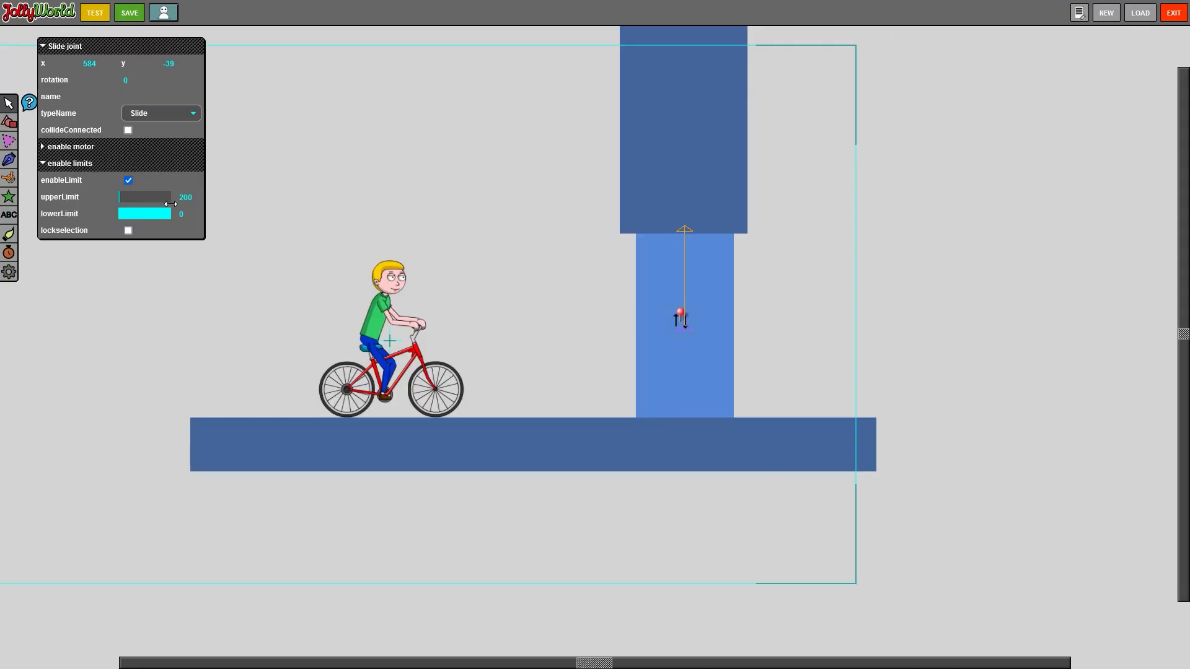
key(t)
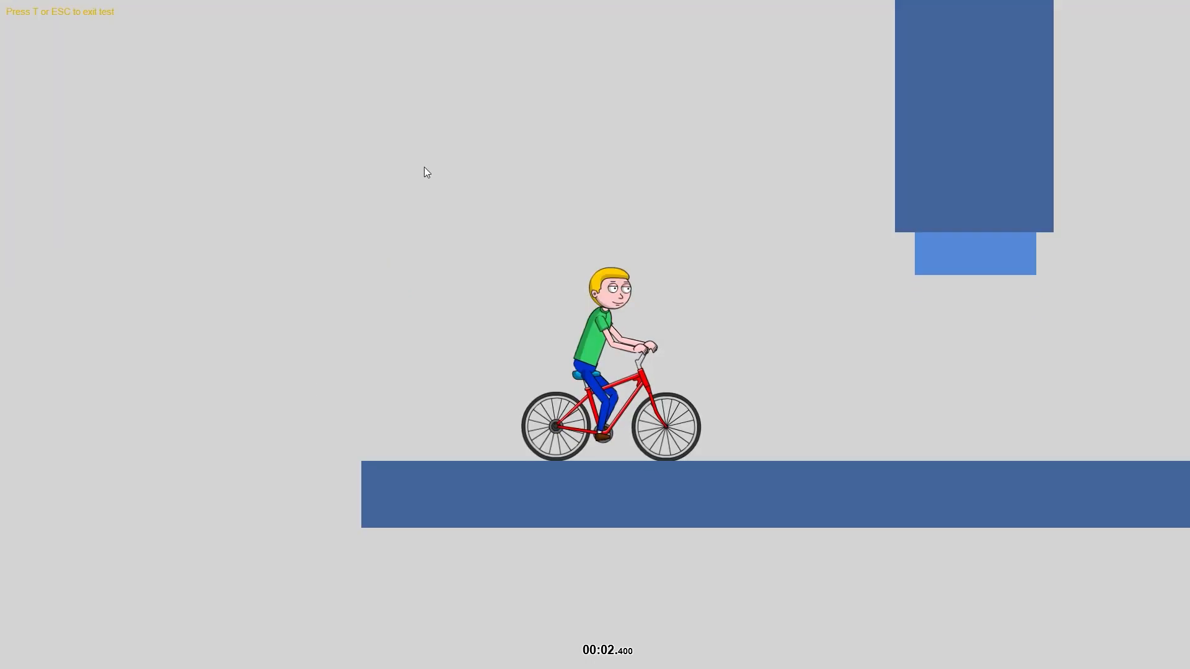
key(t)
key(t)
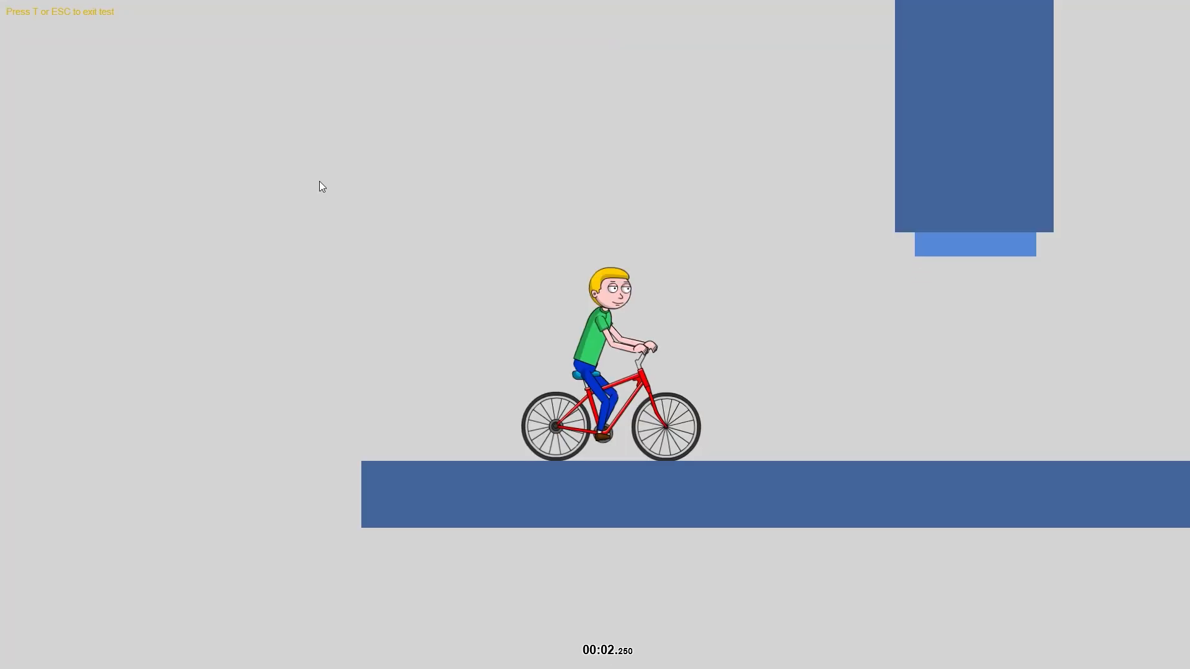
key(t)
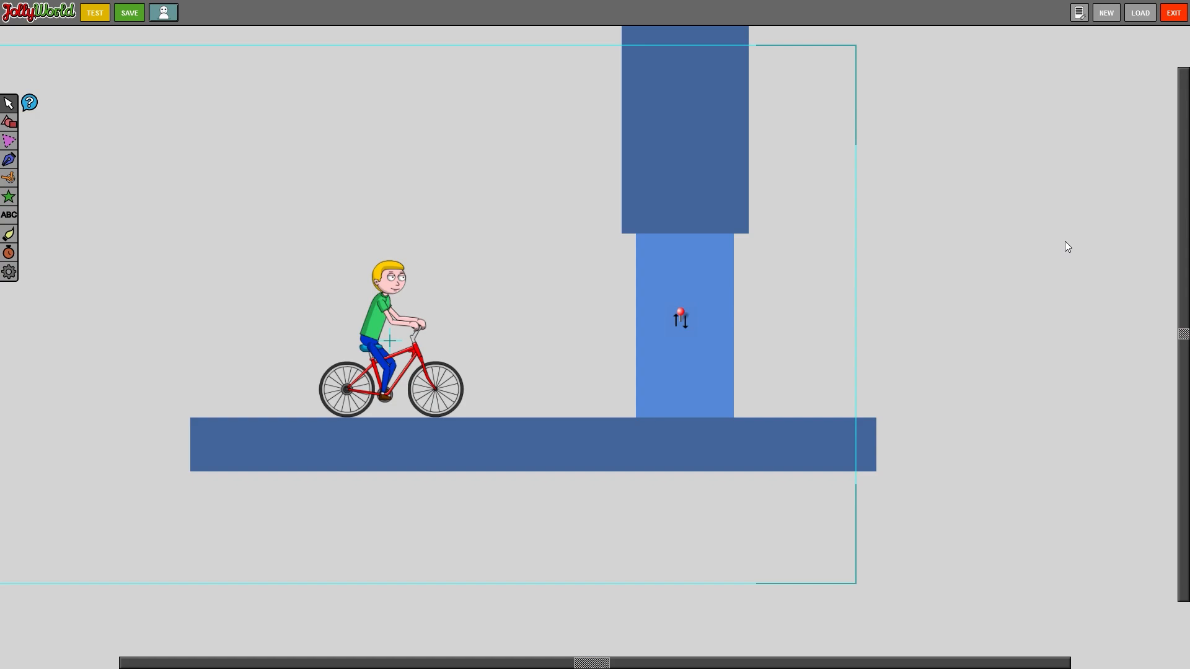
key(t)
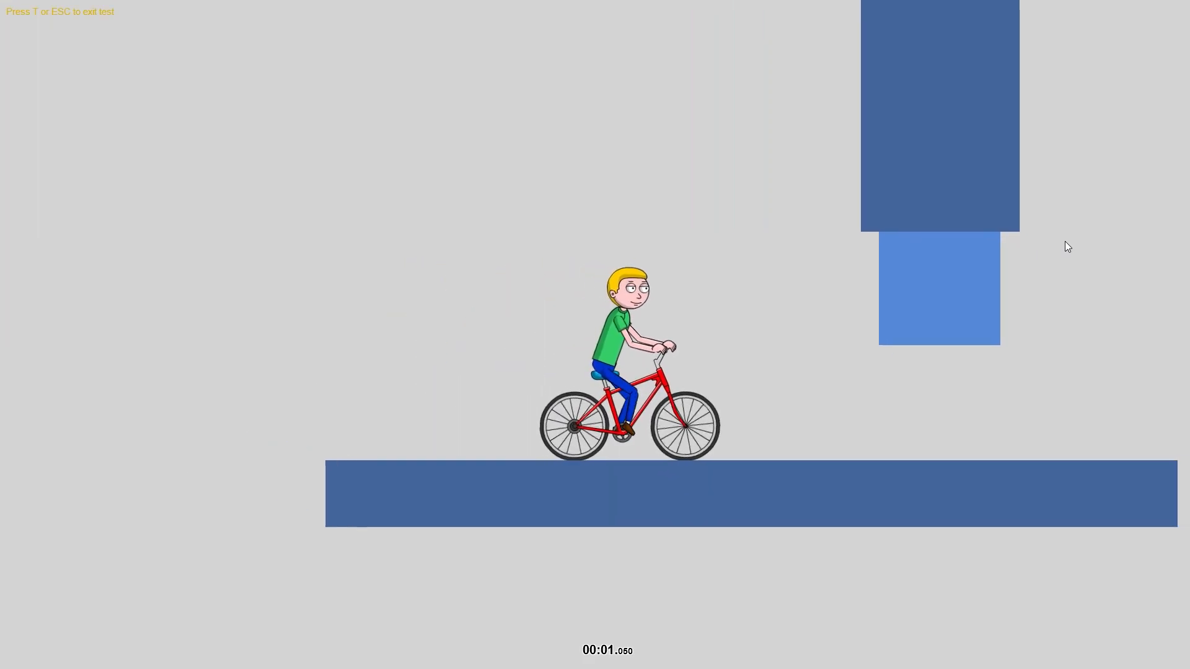
key(t)
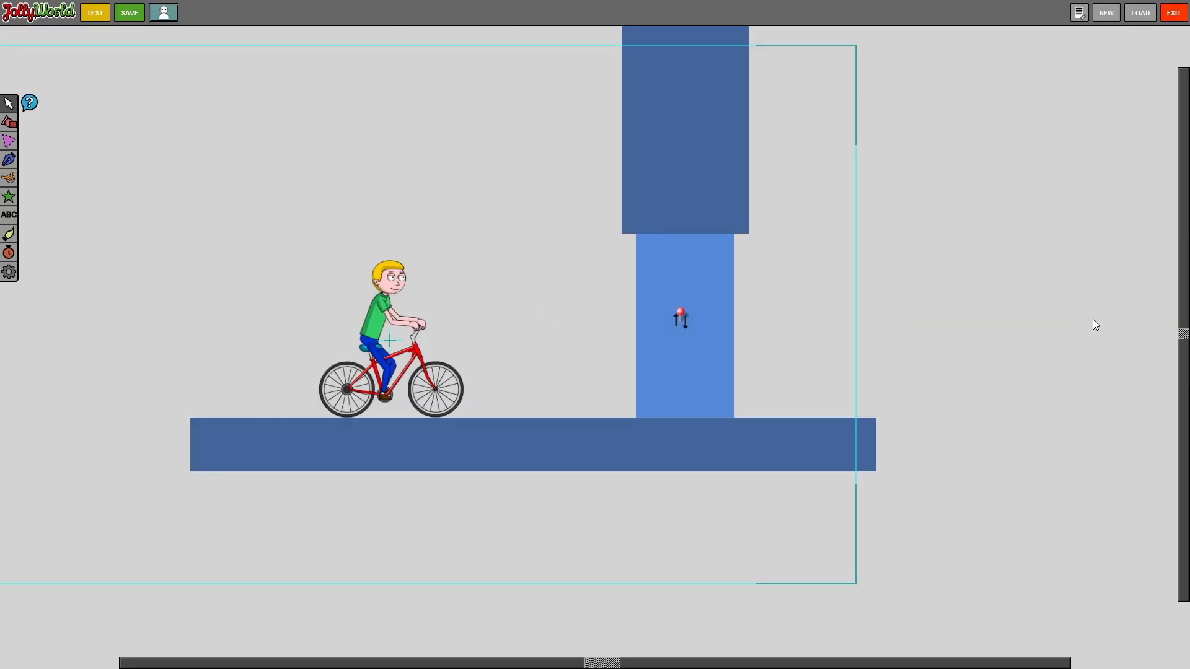
Turn off the awake option in the light blue door's advanced body settings.
click(715, 272)
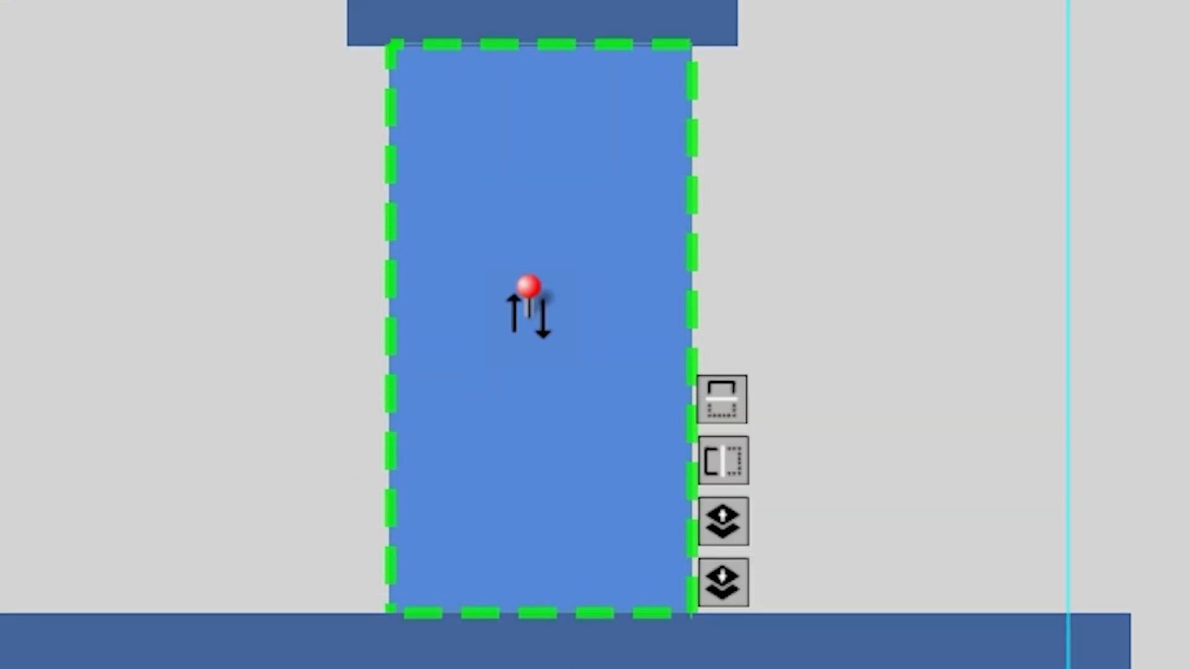
click(78, 166)
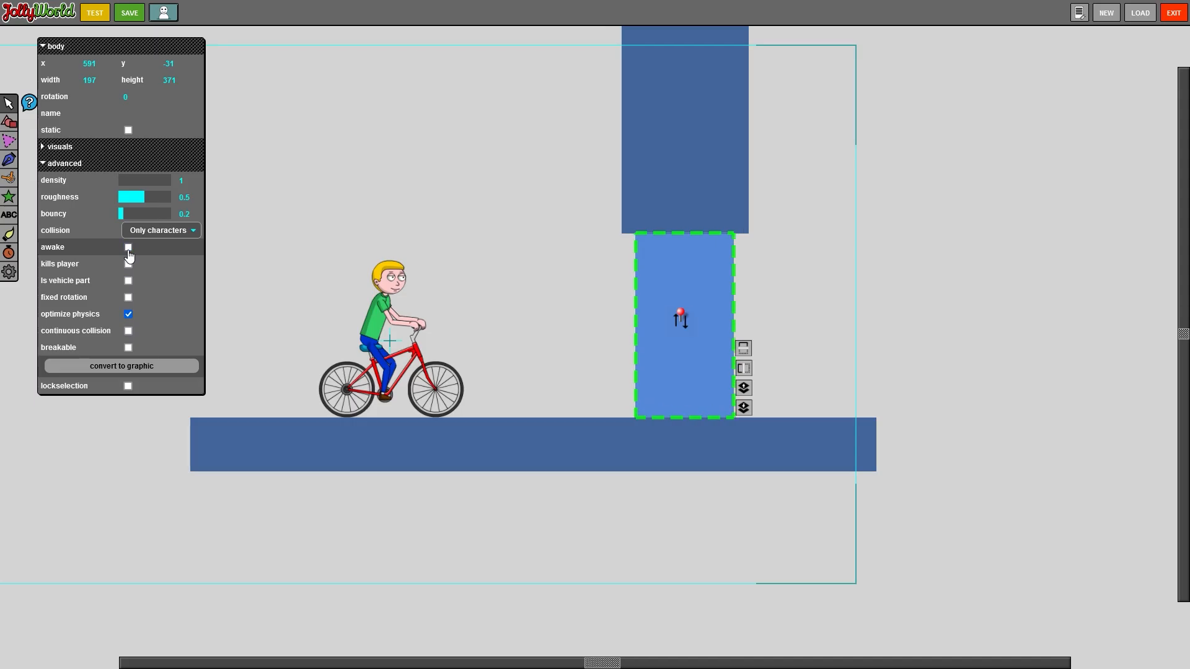
click(529, 192)
Test the level by riding the bike into the door and back and forth under it, and return to the editor.
key(t)
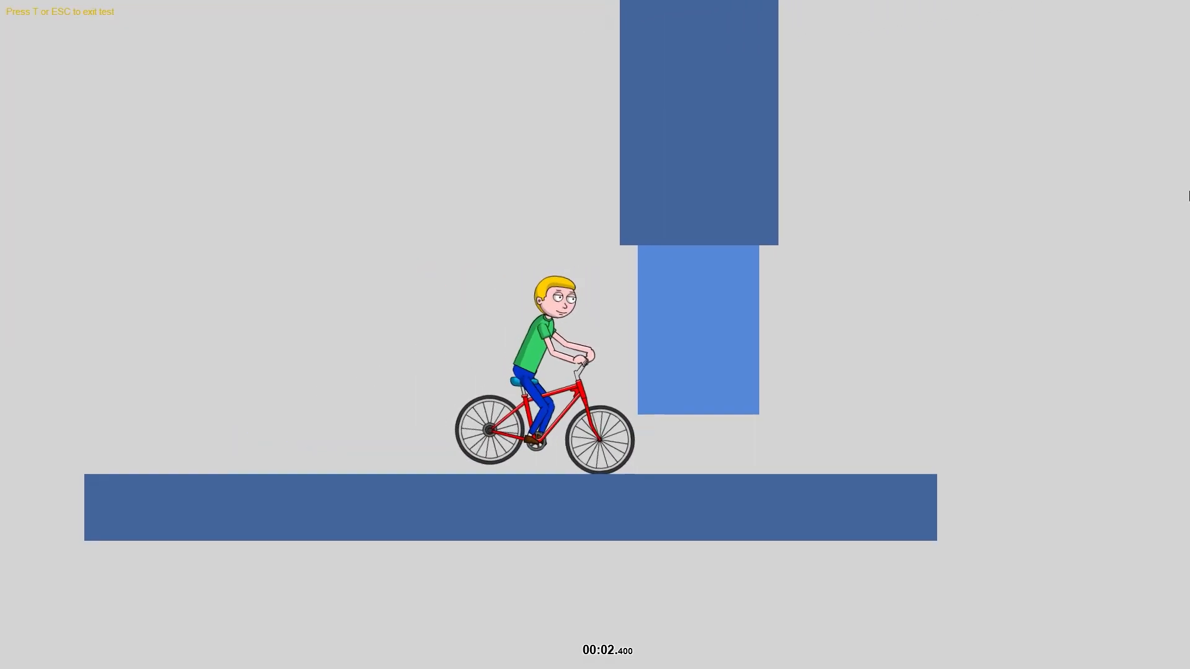
key(Down)
key(Up)
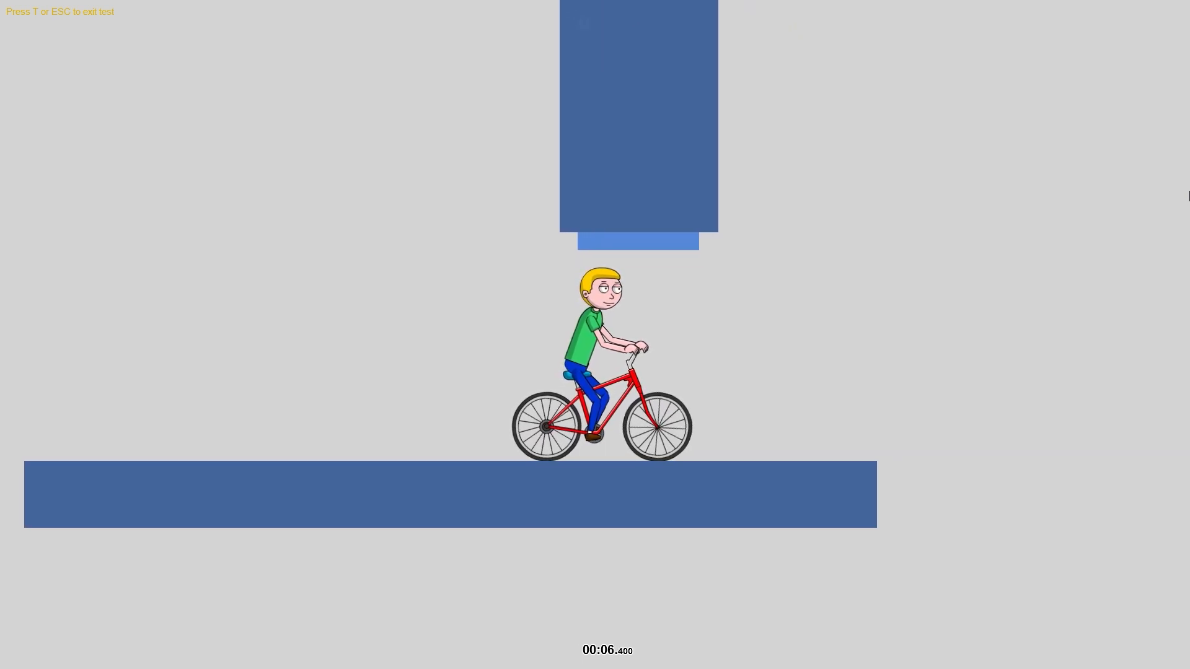
key(Up)
key(Down)
key(Down)
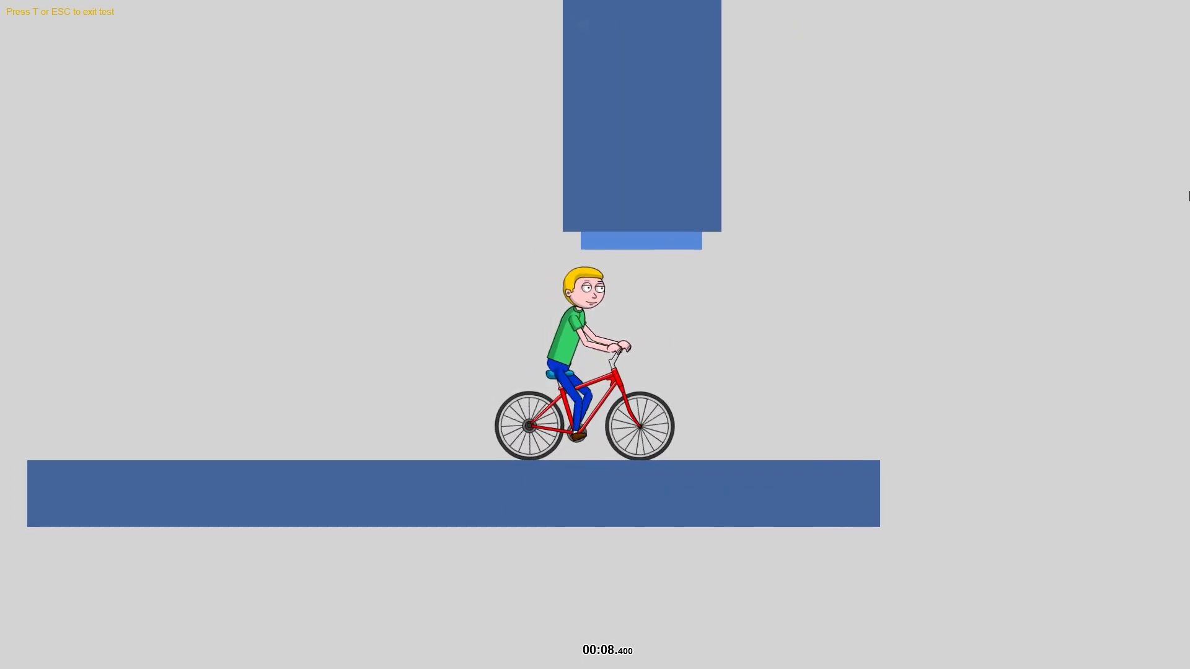
key(Escape)
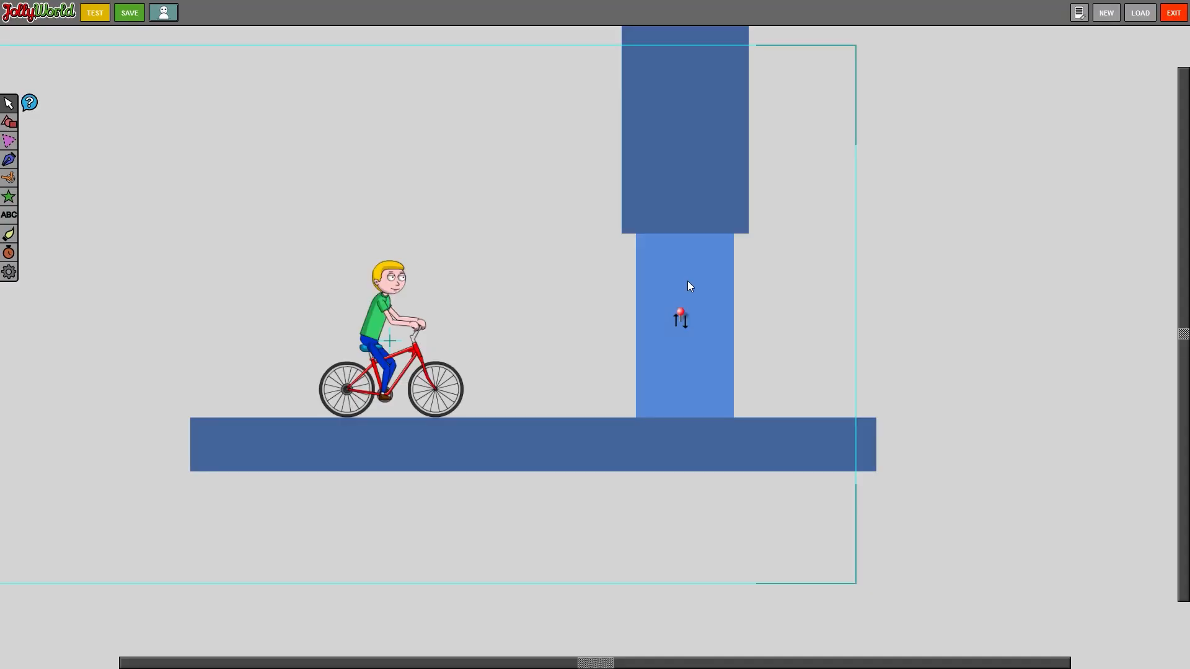
Make the light blue door static, and test it by riding the bike against it before returning to the editor.
click(688, 283)
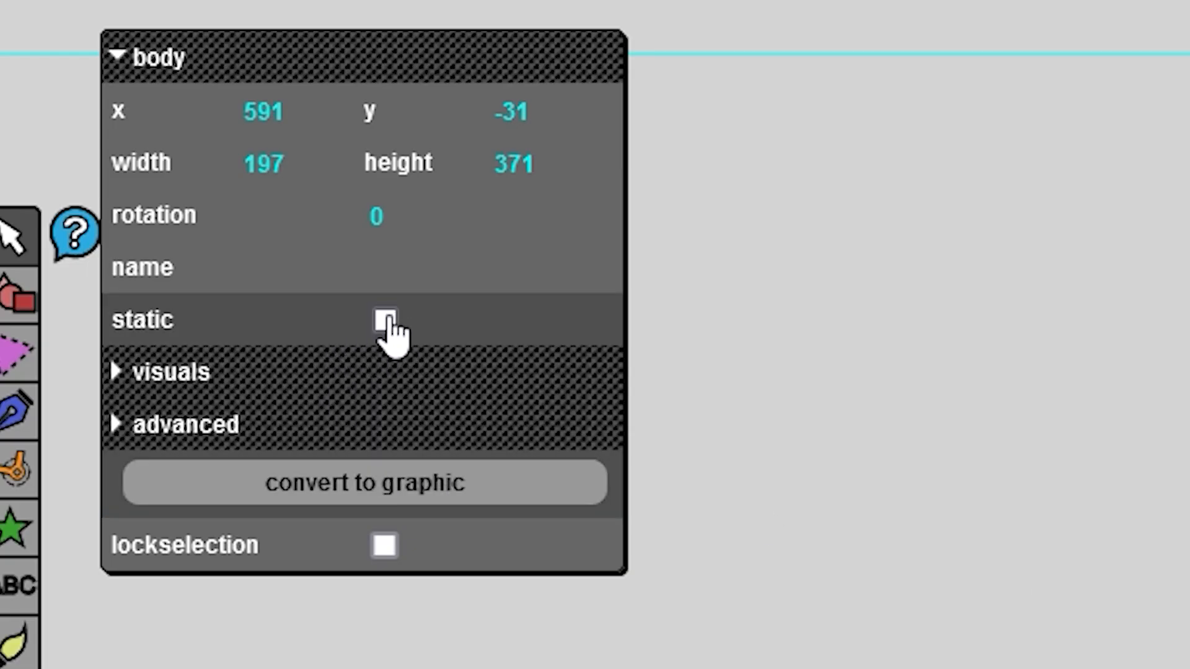
click(772, 352)
key(t)
key(Up)
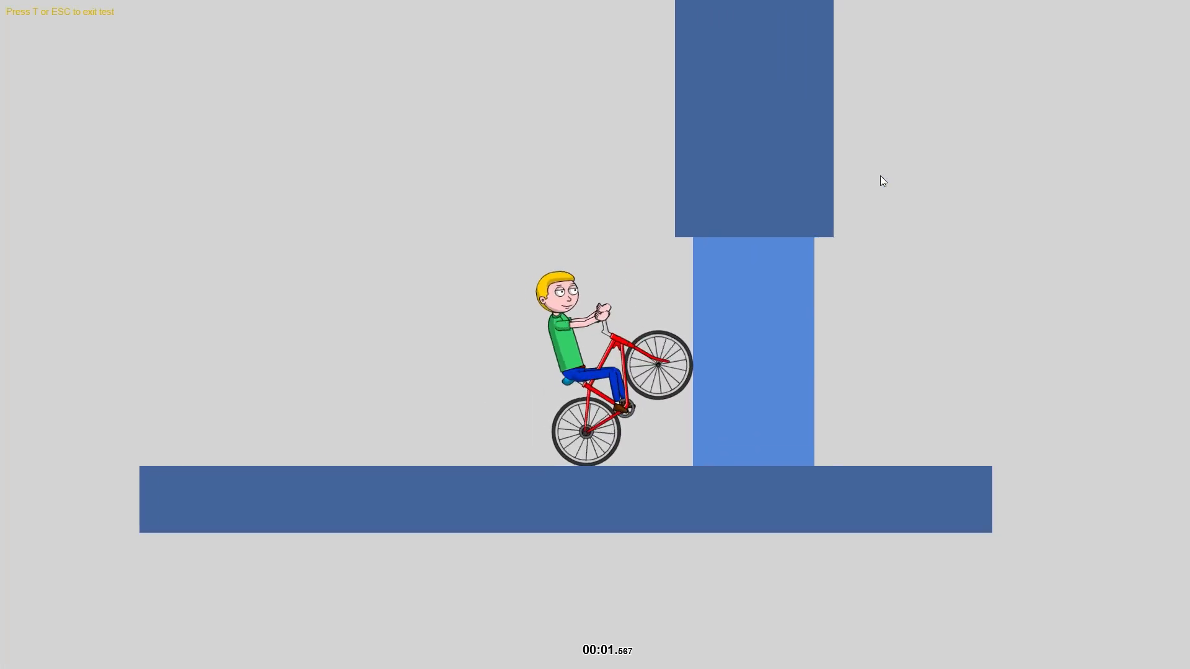
key(Right)
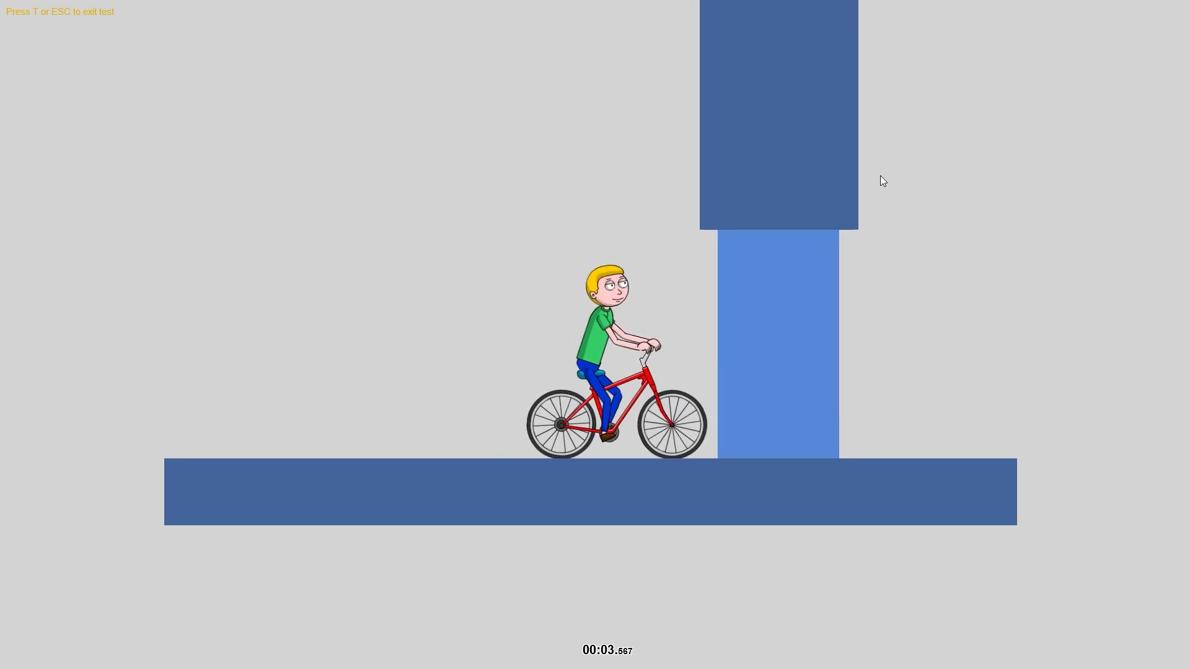
key(t)
Draw a box-shaped trigger behind the cyclist, just above the rear end of the platform.
click(30, 410)
click(589, 239)
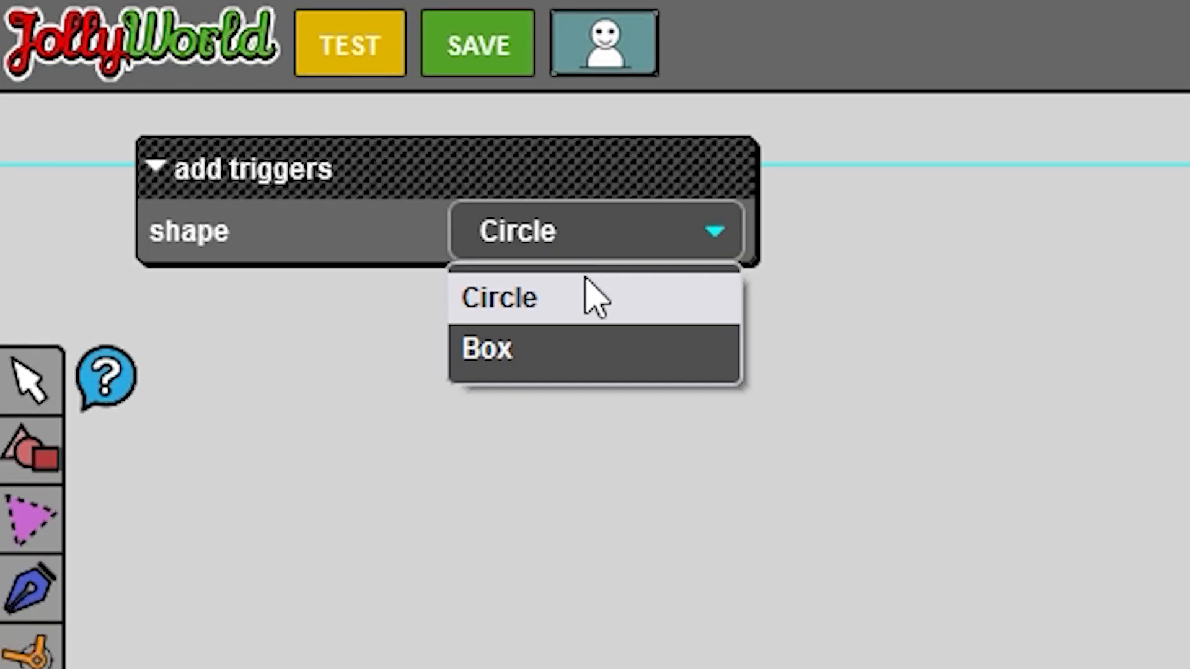
click(570, 366)
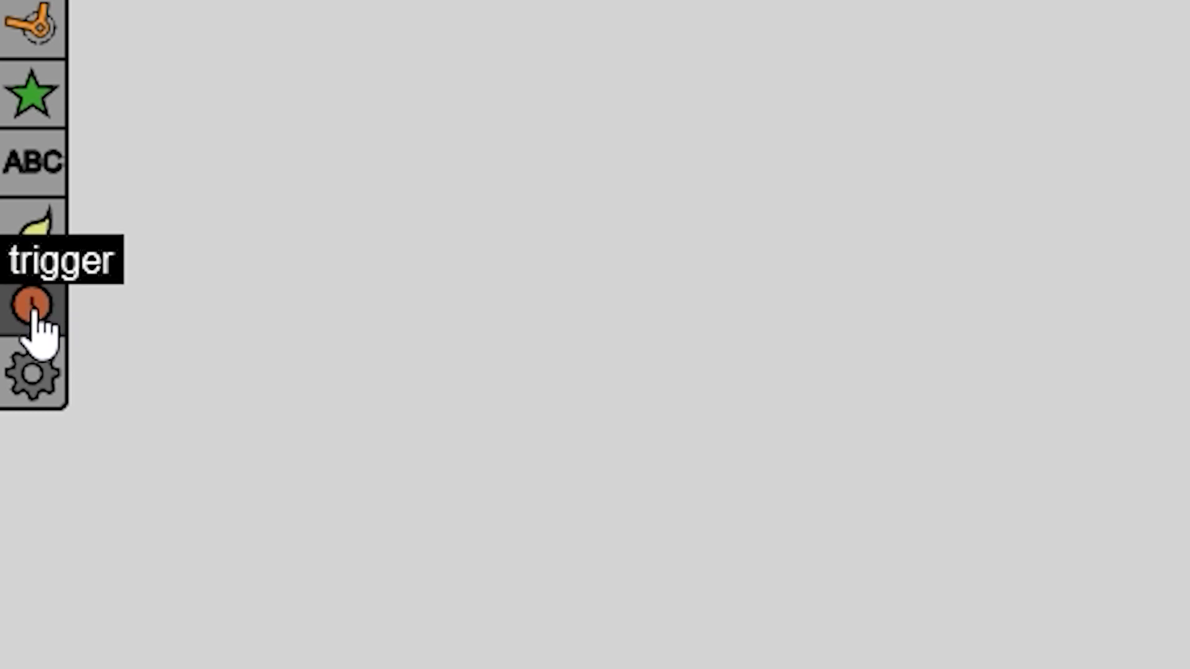
drag(213, 255, 303, 405)
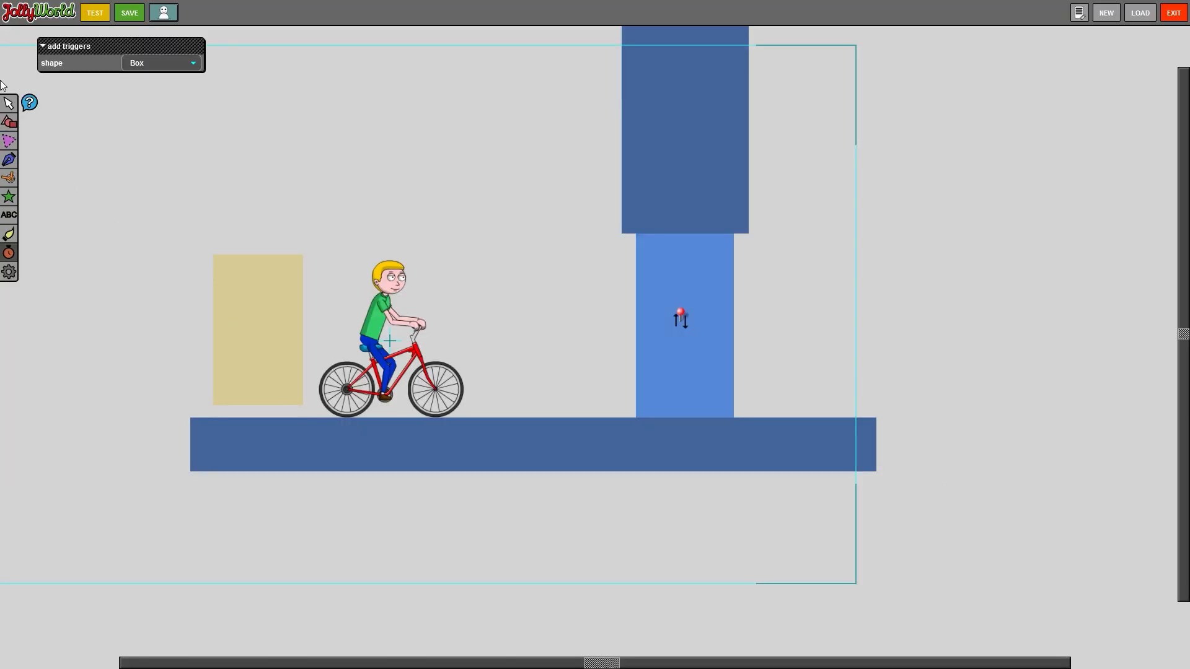
Move the trigger slightly farther behind the cyclist and add the light blue door as its target.
click(13, 108)
click(276, 319)
mouse_move(276, 318)
mouse_down()
mouse_move(271, 303)
mouse_move(257, 315)
mouse_up()
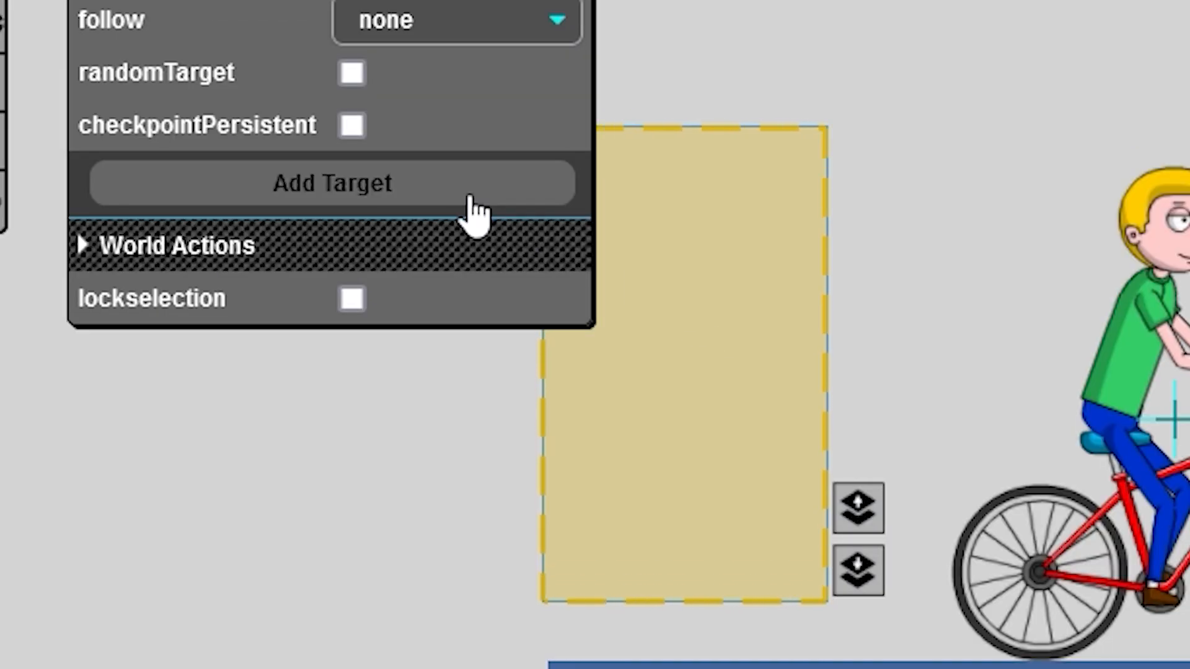
click(473, 212)
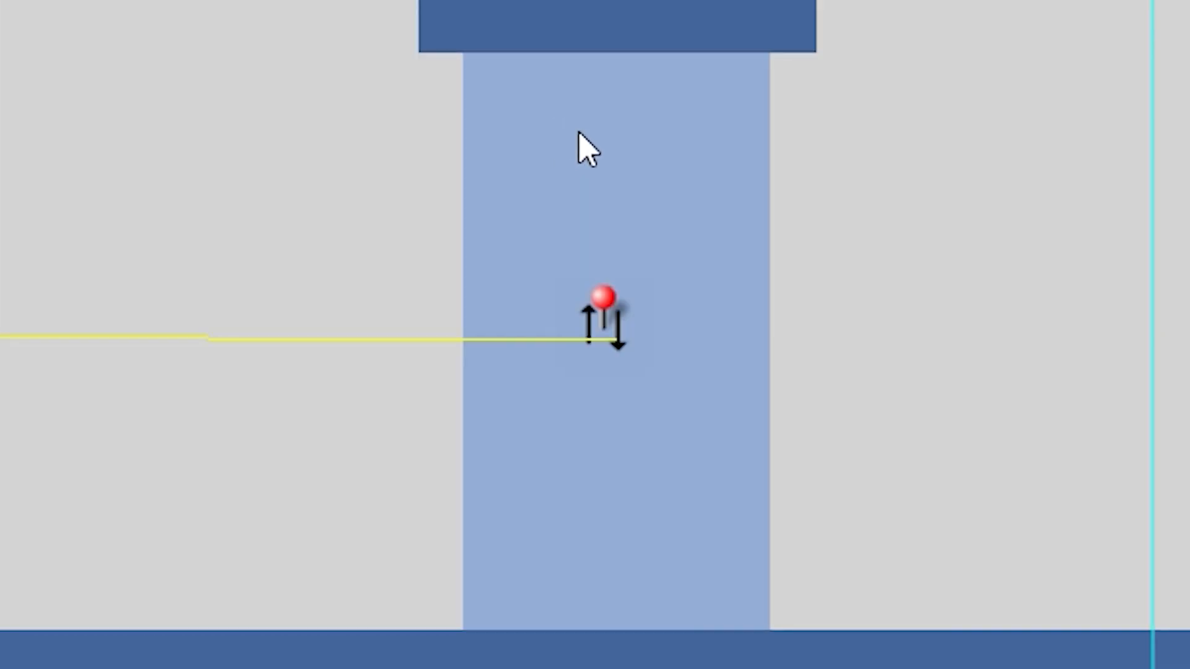
click(600, 305)
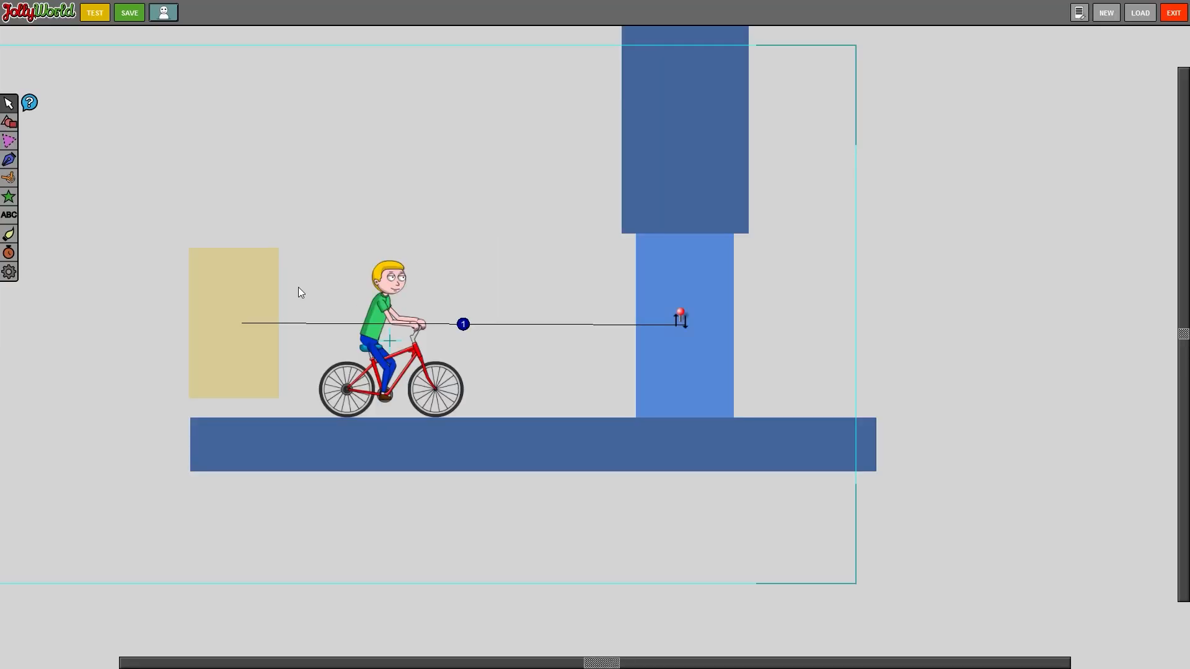
Set the trigger's first action on the door target to SetStatic, with the setStatic option turned off.
click(271, 291)
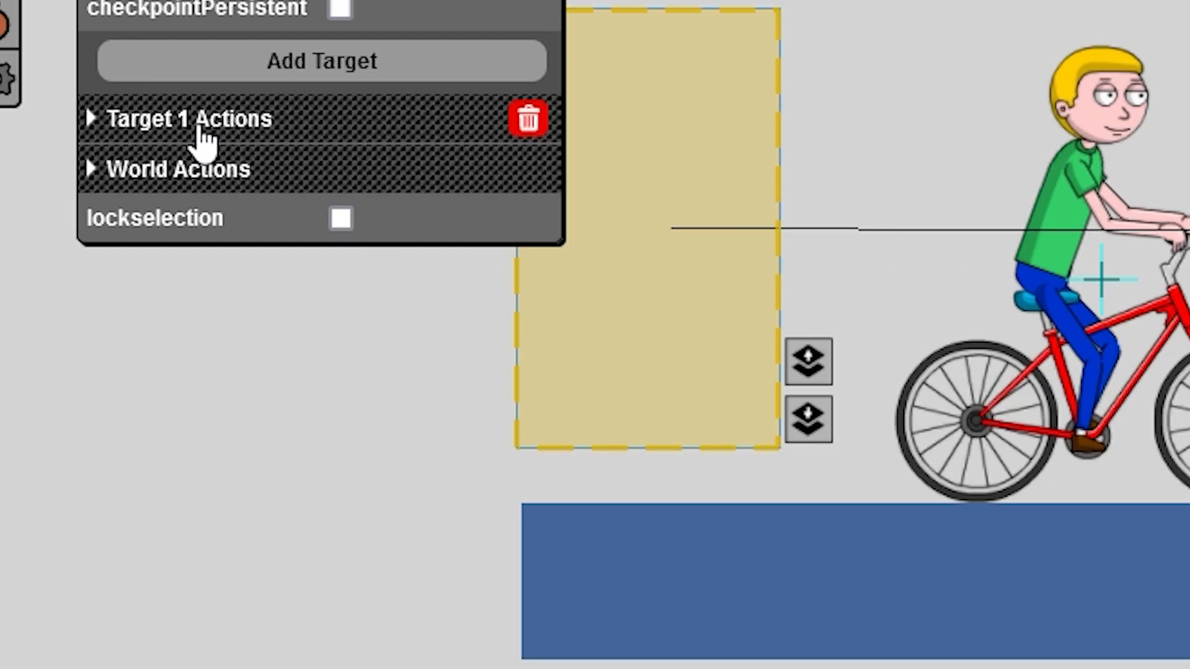
click(200, 129)
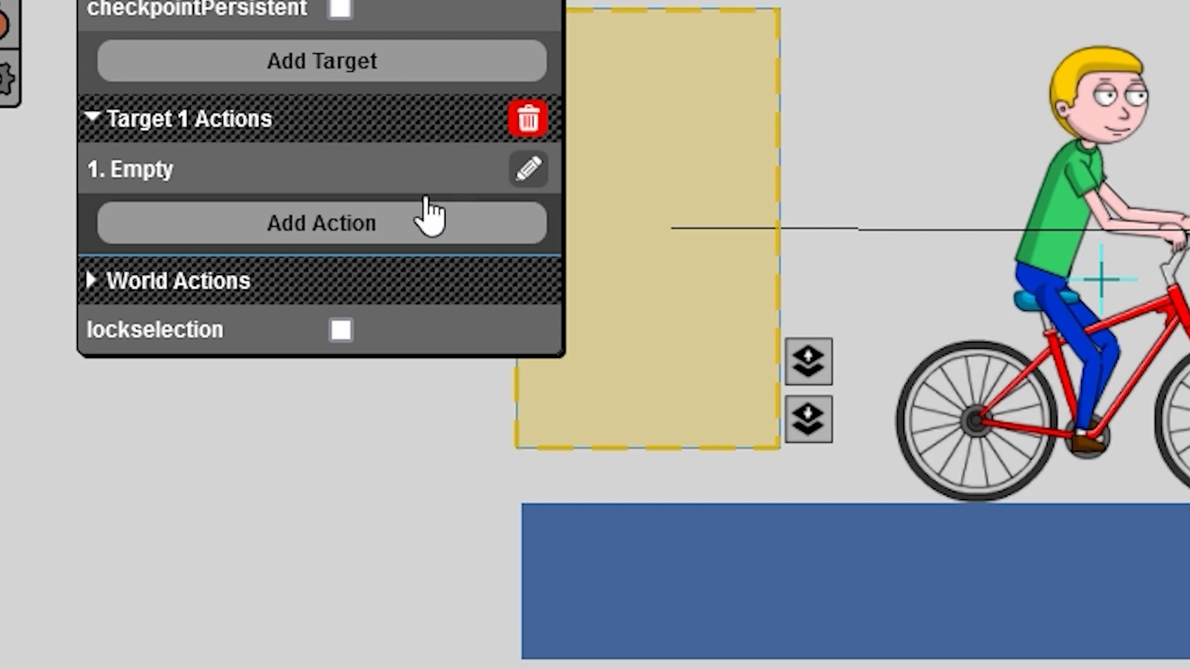
click(530, 176)
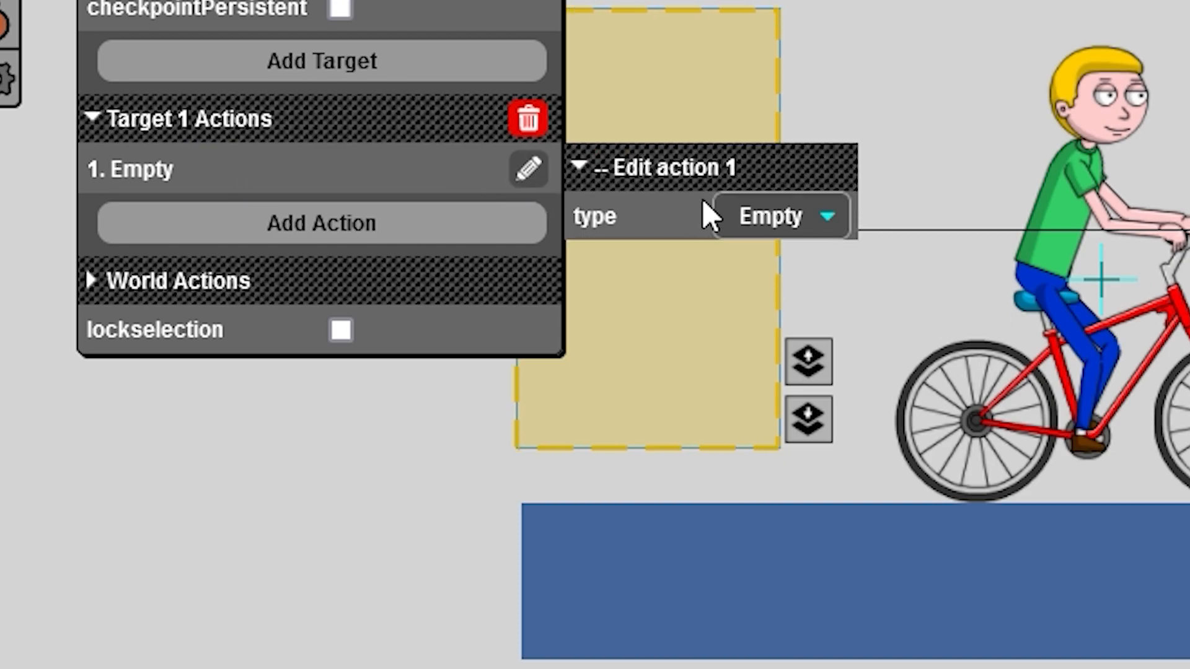
click(813, 229)
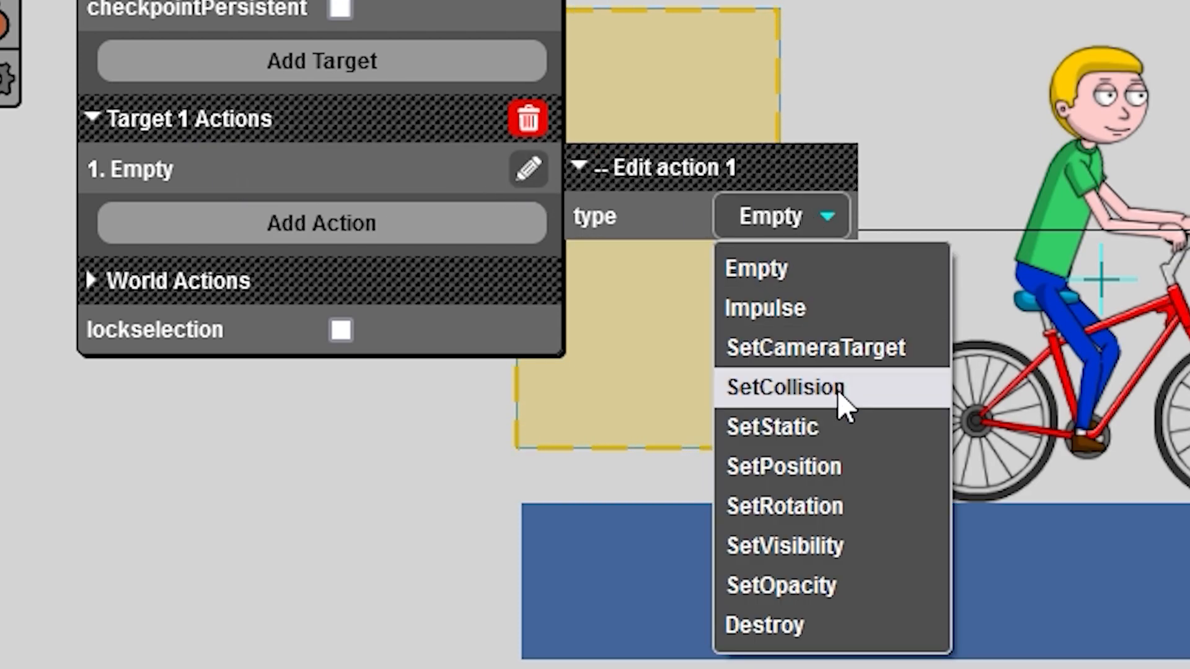
click(843, 428)
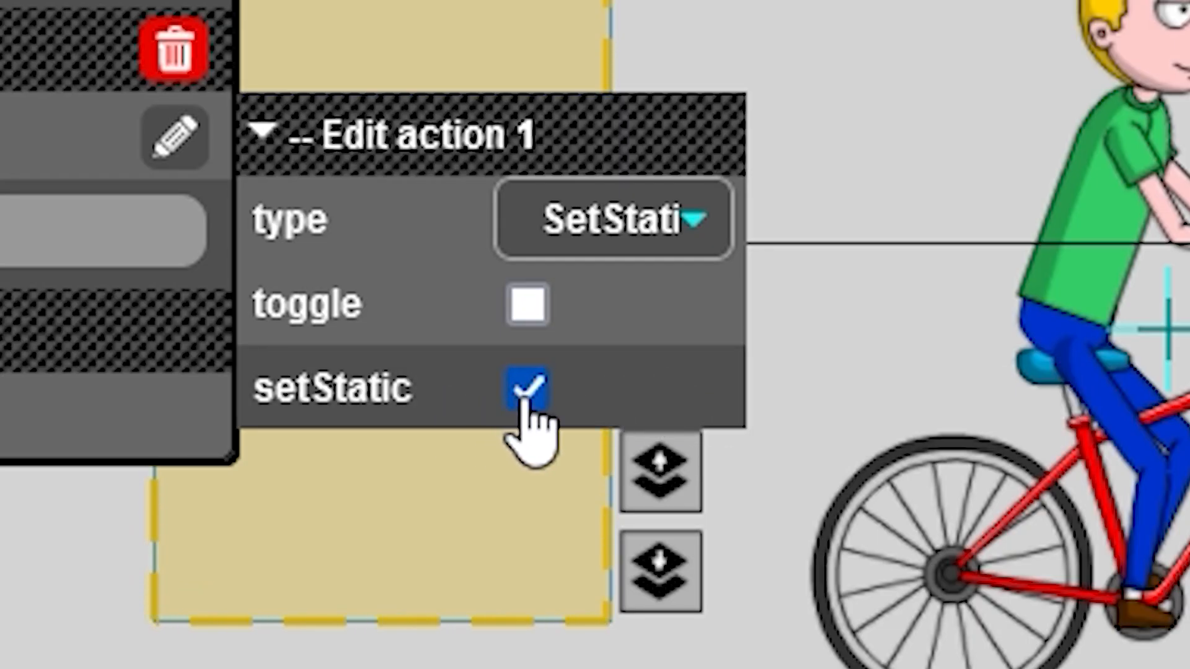
click(527, 390)
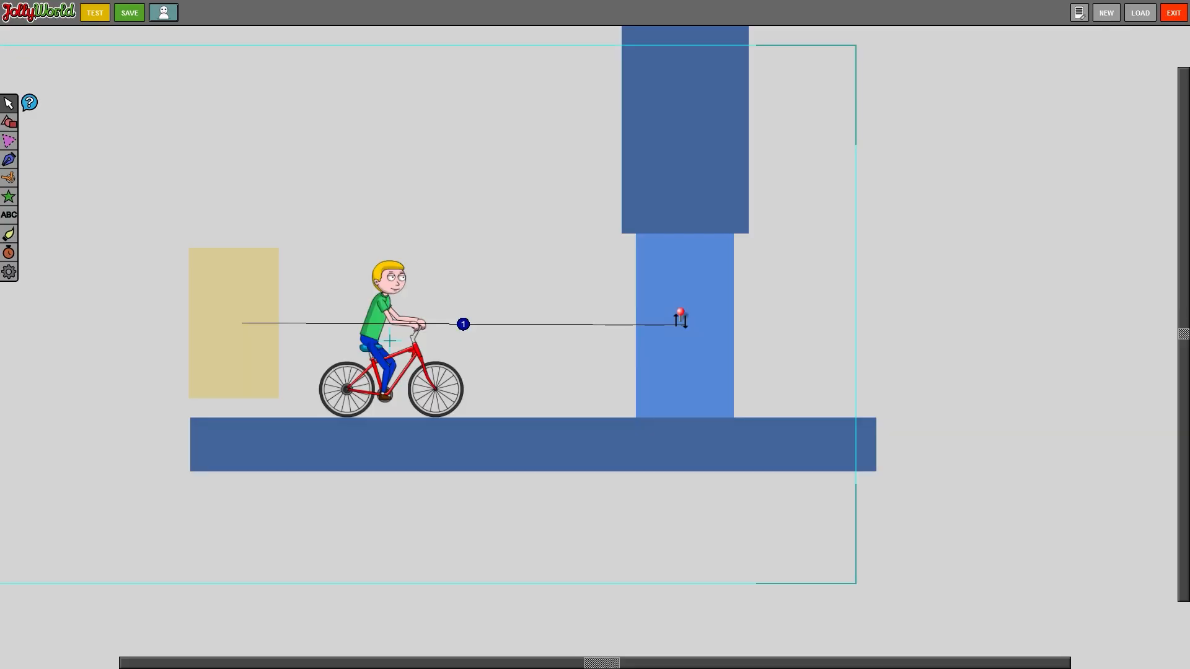
Test the trigger by riding up to the closed door and back into the trigger area.
key(t)
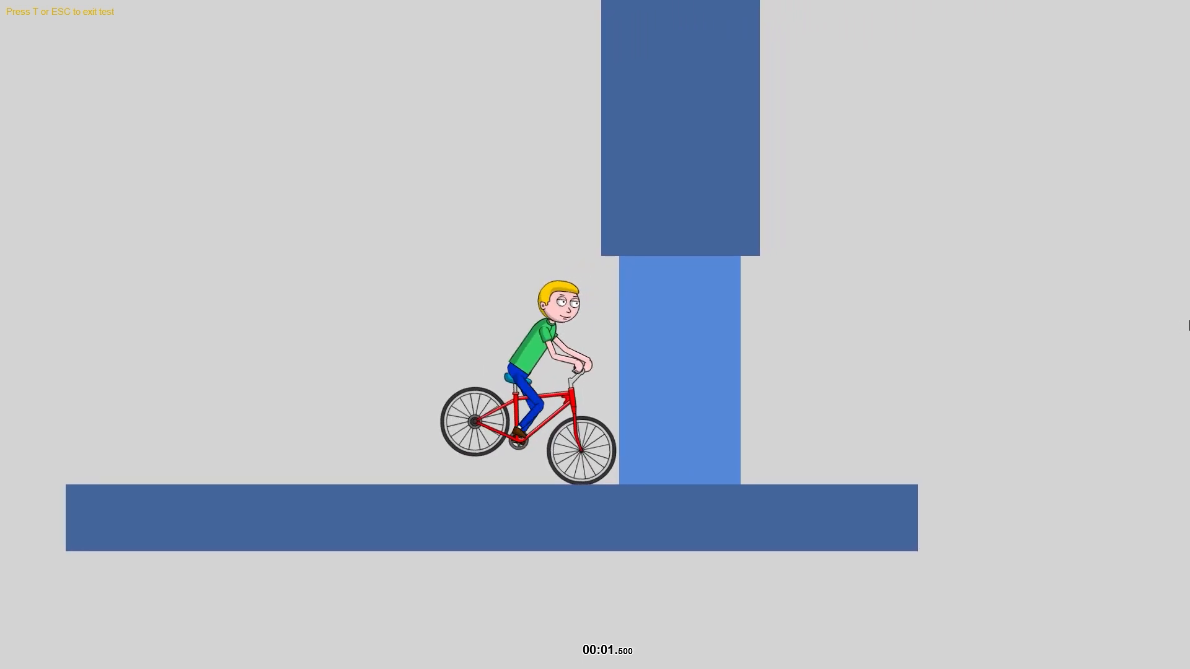
key(Down)
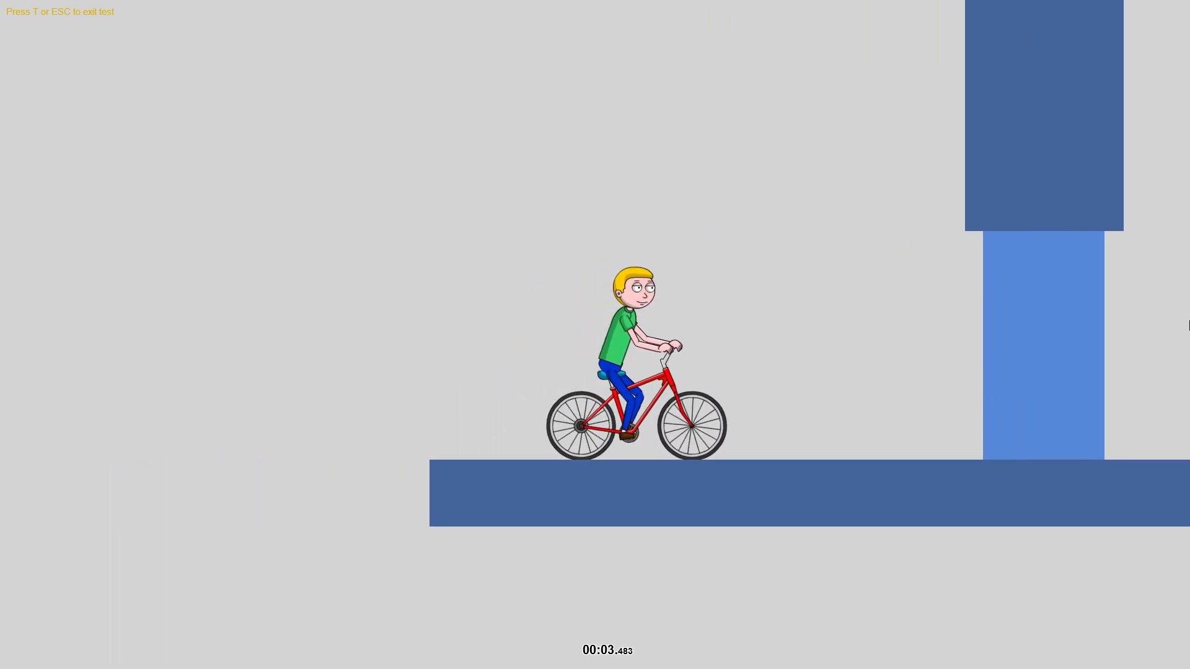
key(Up)
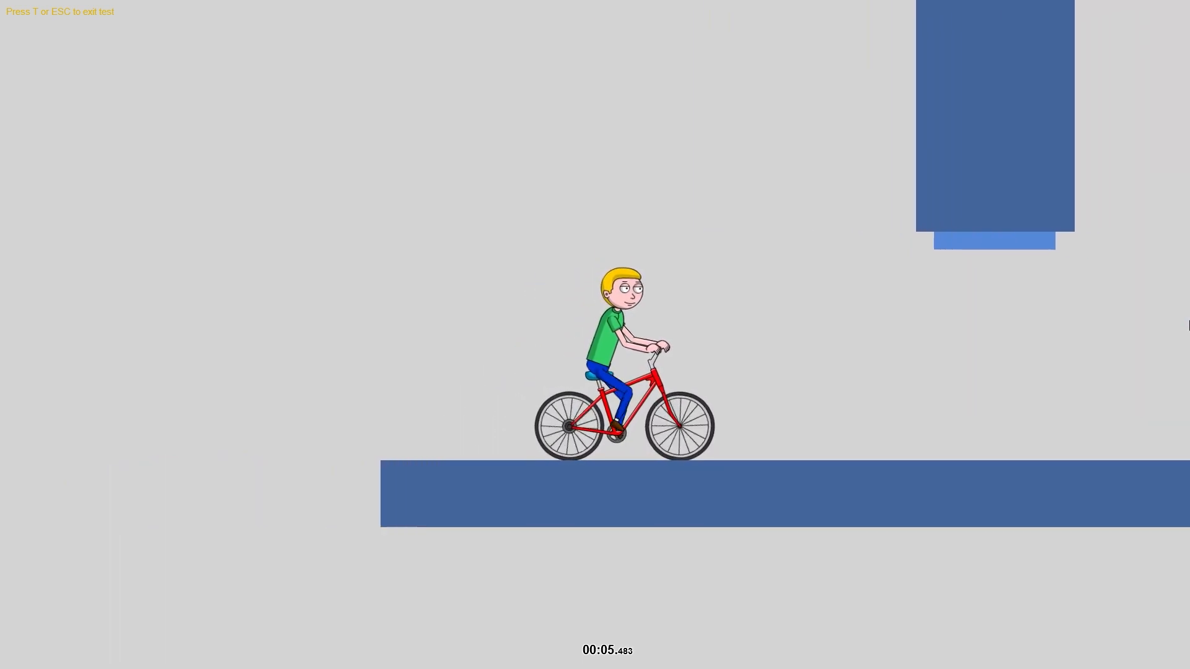
Continue the test by moving the cyclist back and then forward toward the raised door.
key(Down)
key(Up)
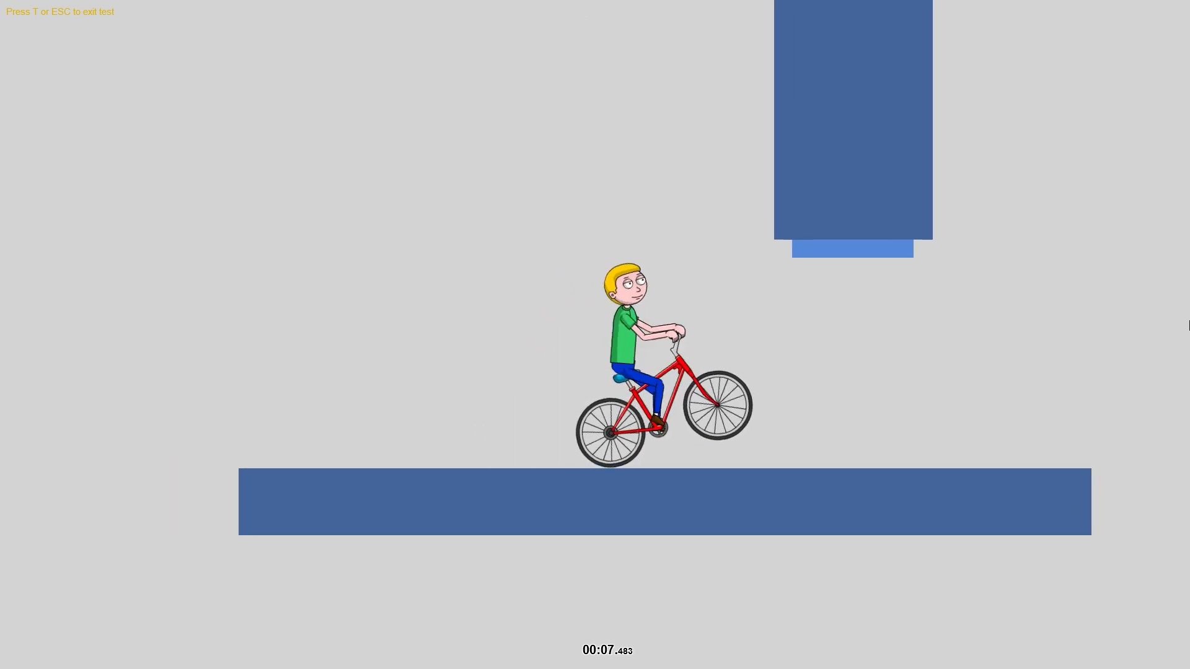
key(Right)
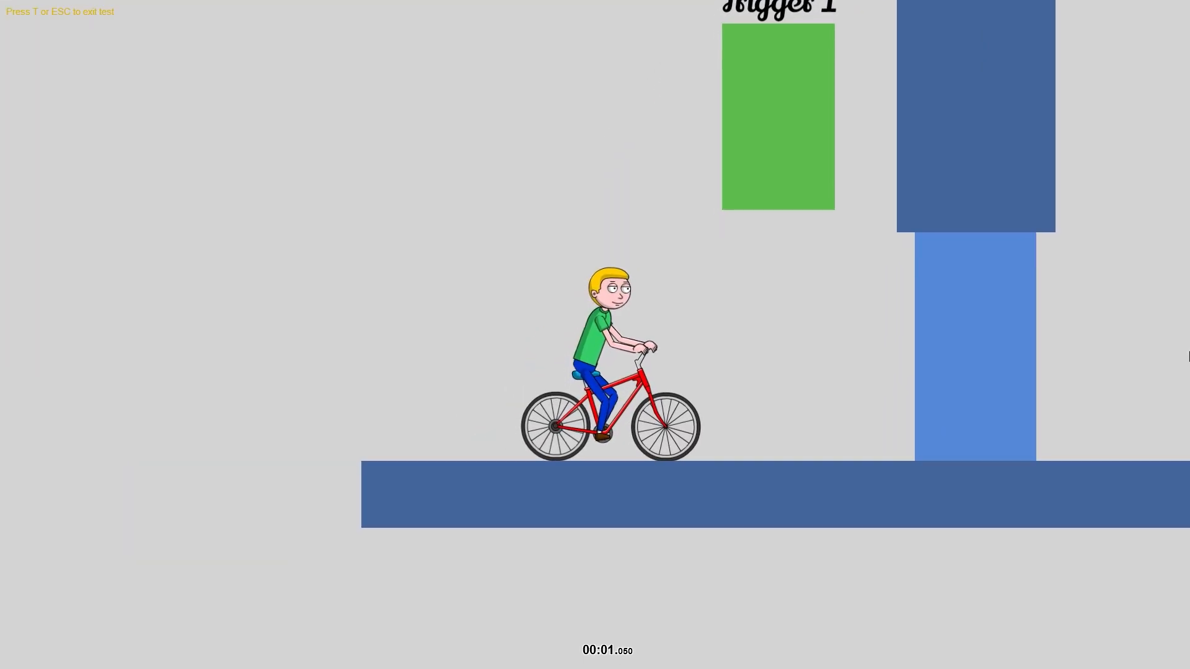
Test the green Trigger 1 area above the track by riding beneath it to the closed door, backing up and riding forward again.
key(Up)
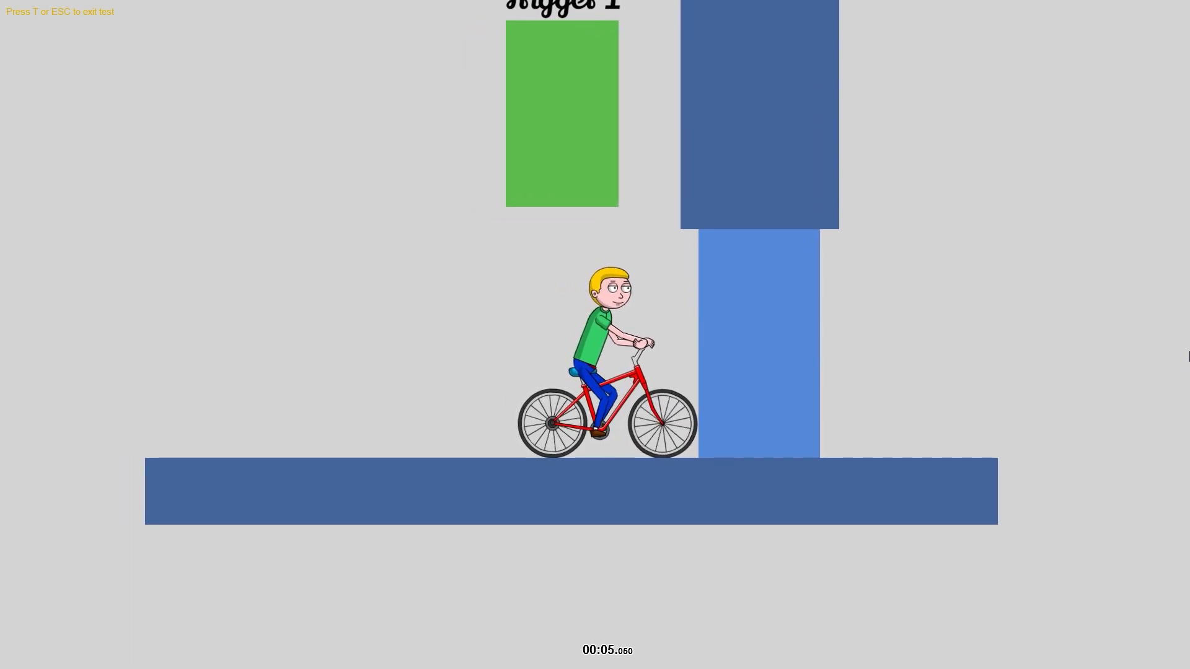
key(Down)
key(Down)
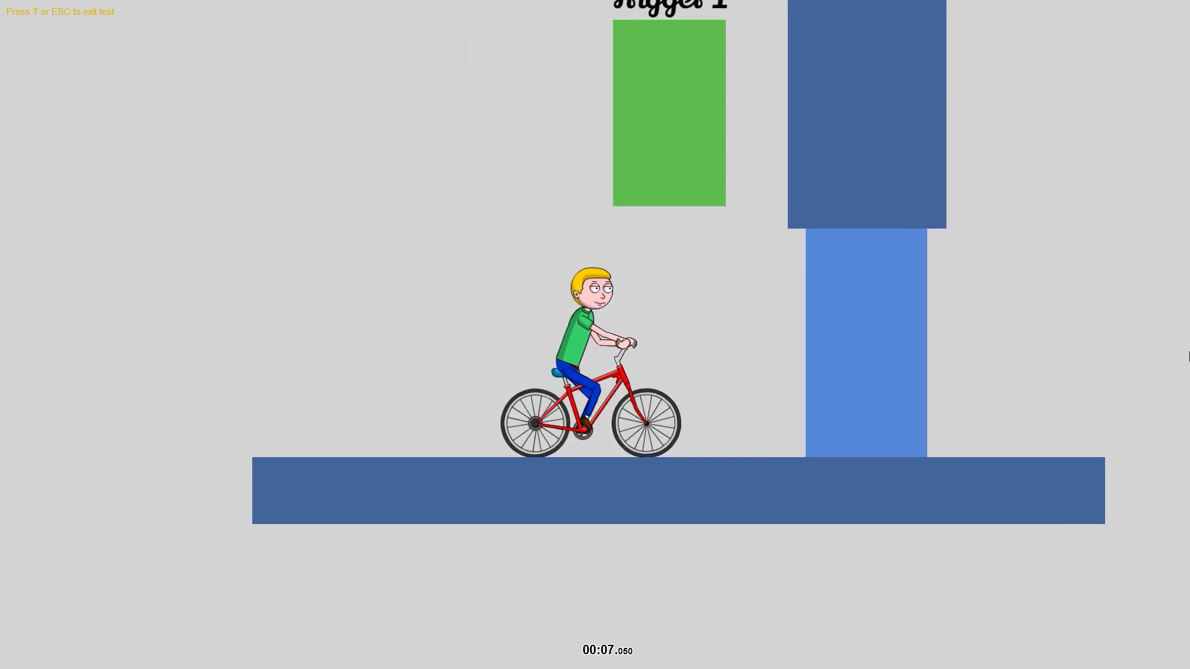
key(Up)
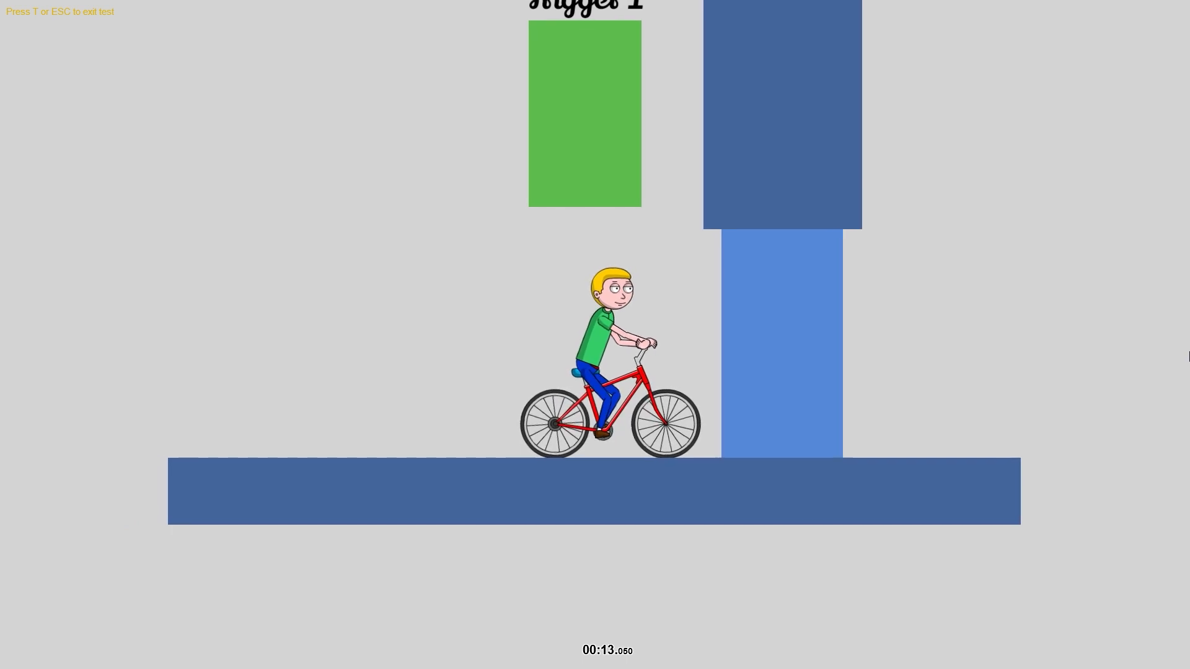
key(Escape)
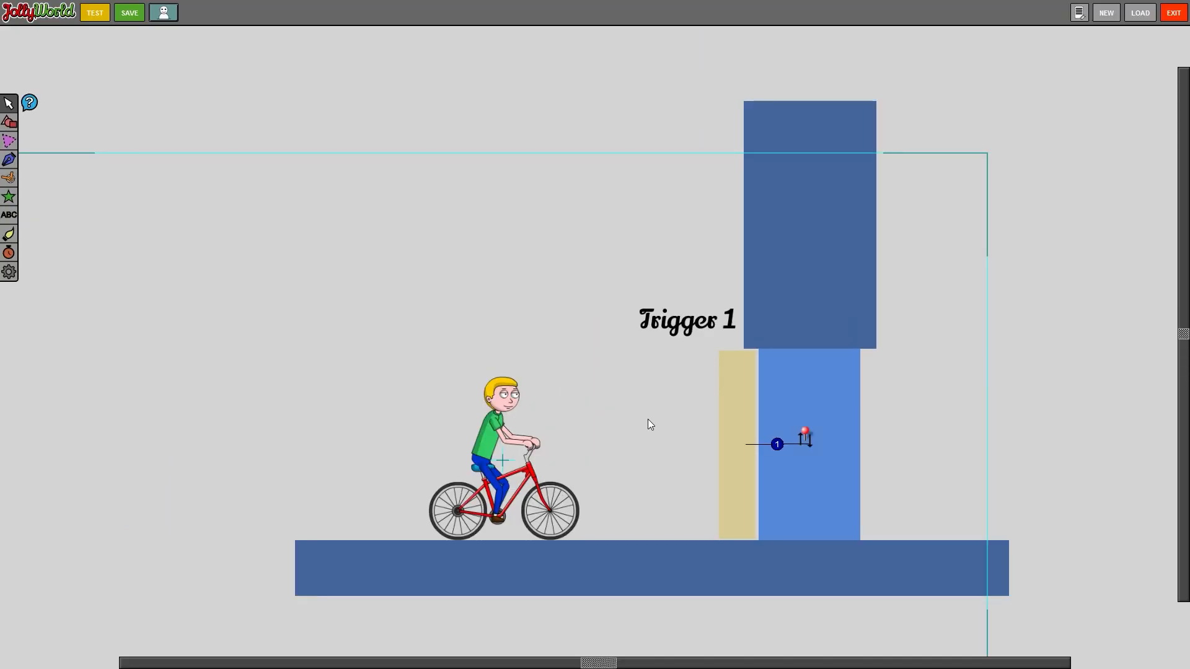
Test Trigger 1 placed directly in front of the door by riding the cyclist into it.
key(t)
key(Up)
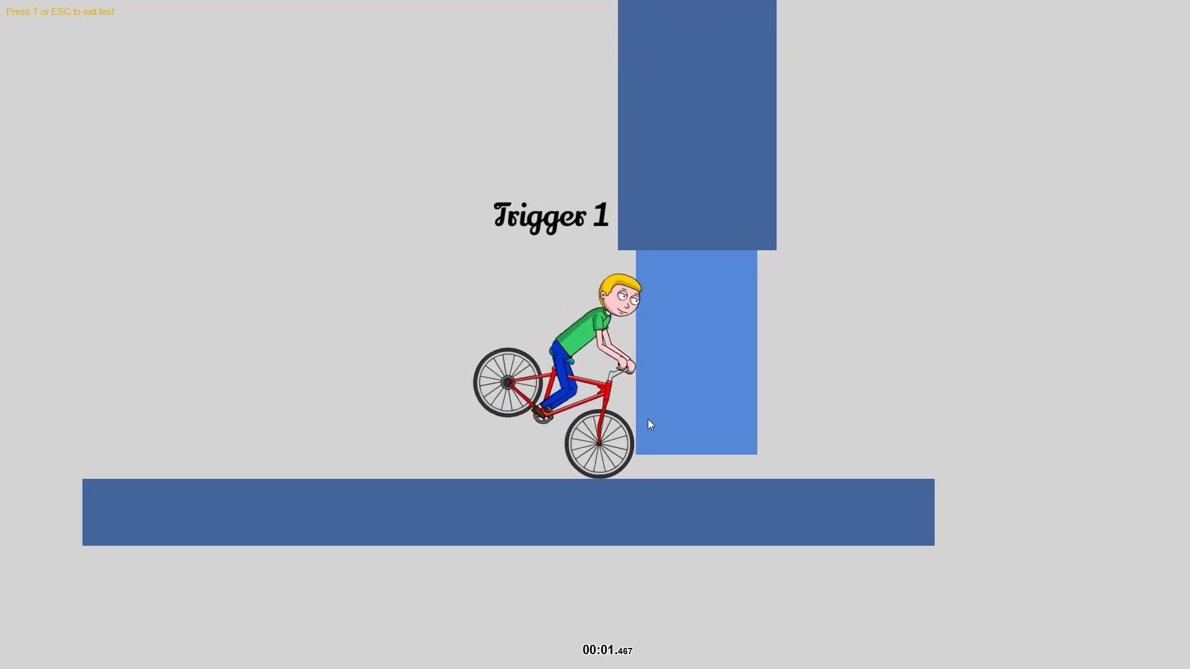
key(Escape)
Disable Trigger 1 in front of the door and draw a second tall trigger behind the cyclist.
click(744, 411)
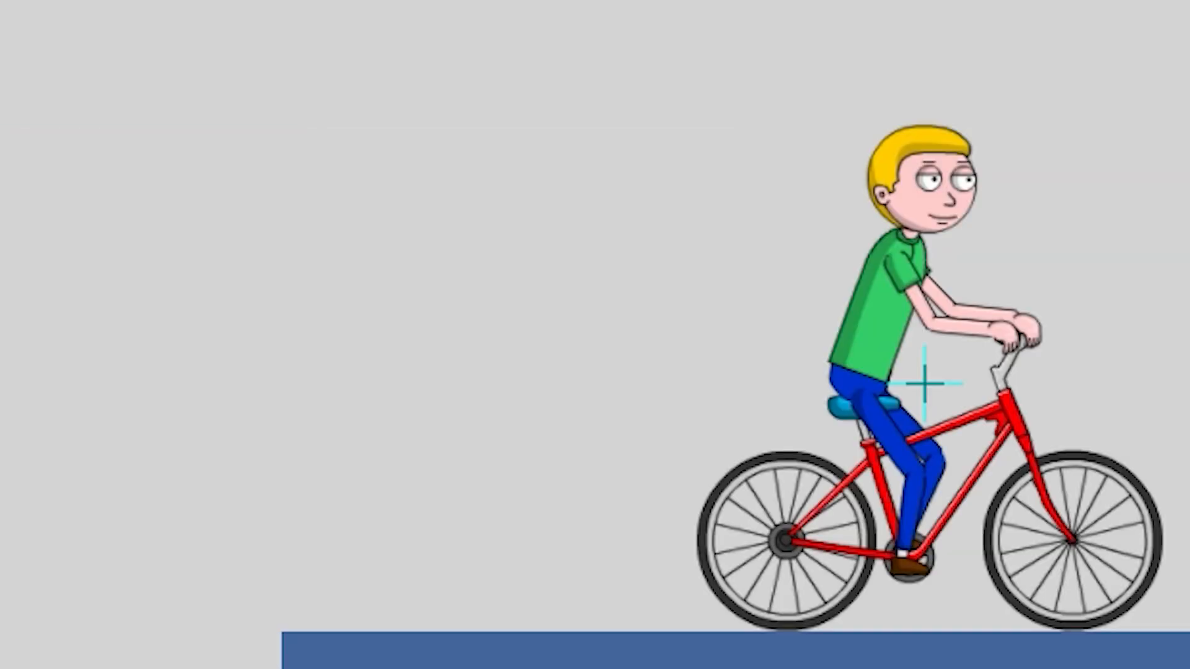
drag(301, 89, 443, 618)
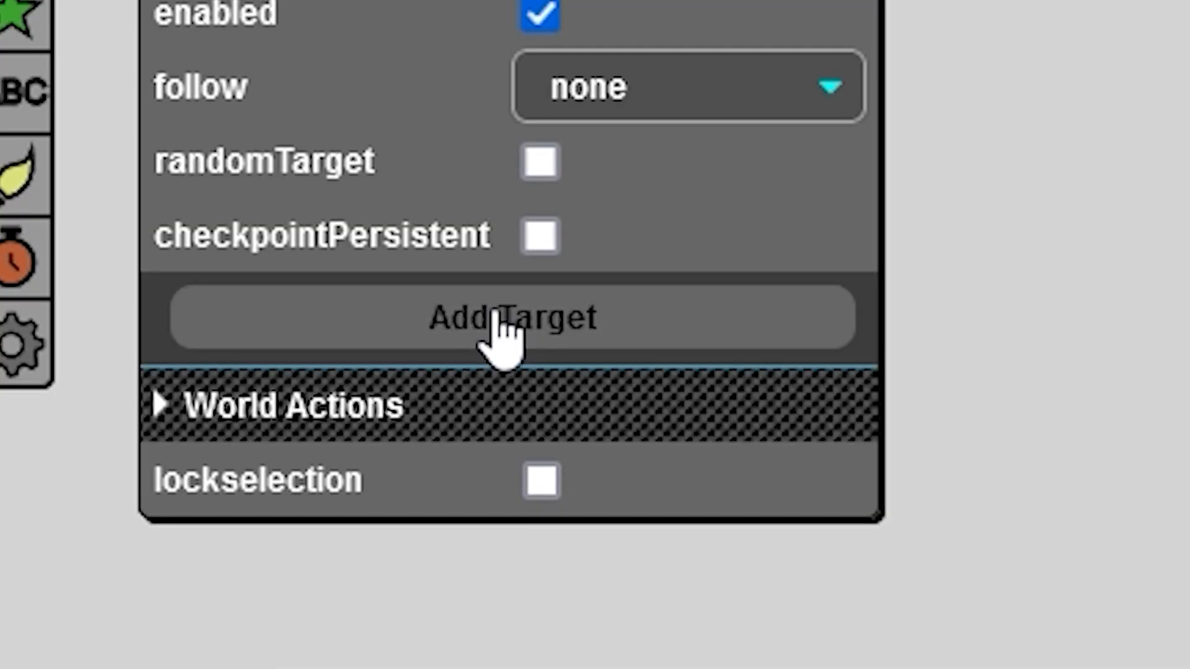
Add Trigger 1 as the new trigger's target and set its first target action to SetEnabled.
click(502, 339)
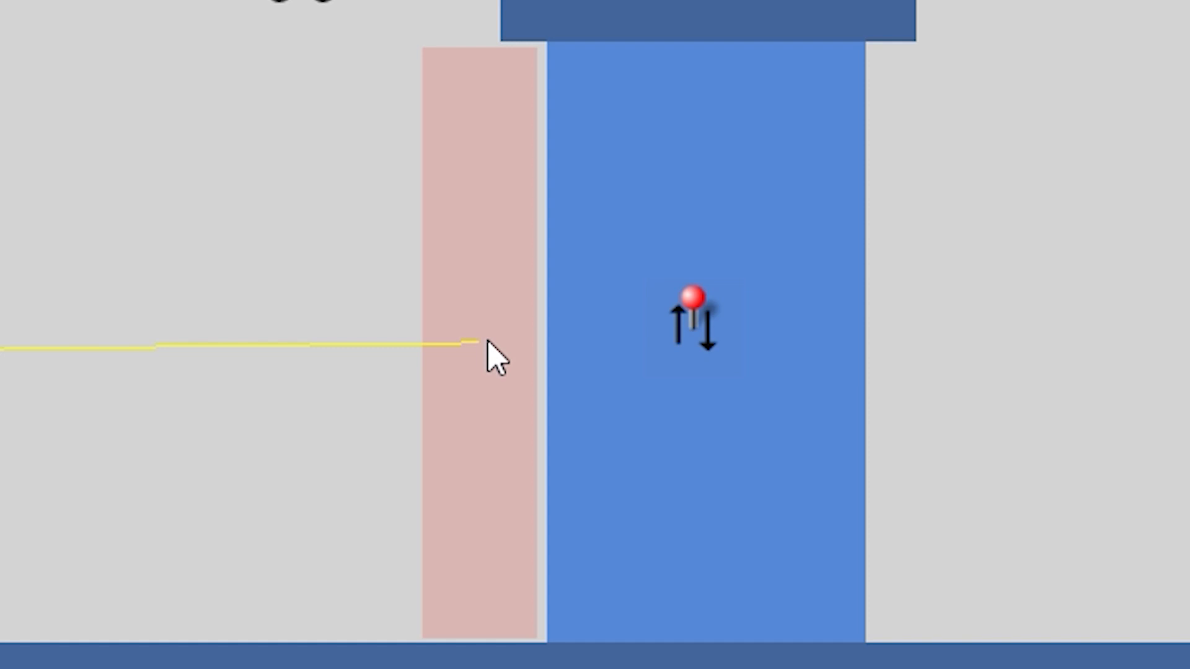
click(487, 340)
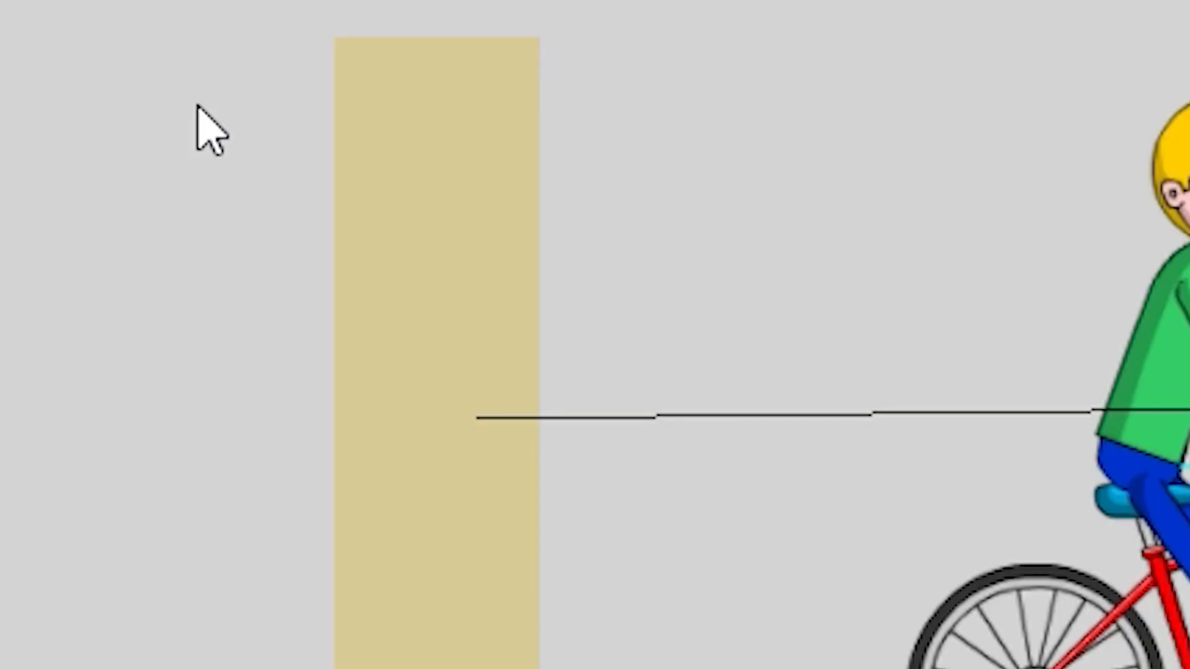
click(457, 297)
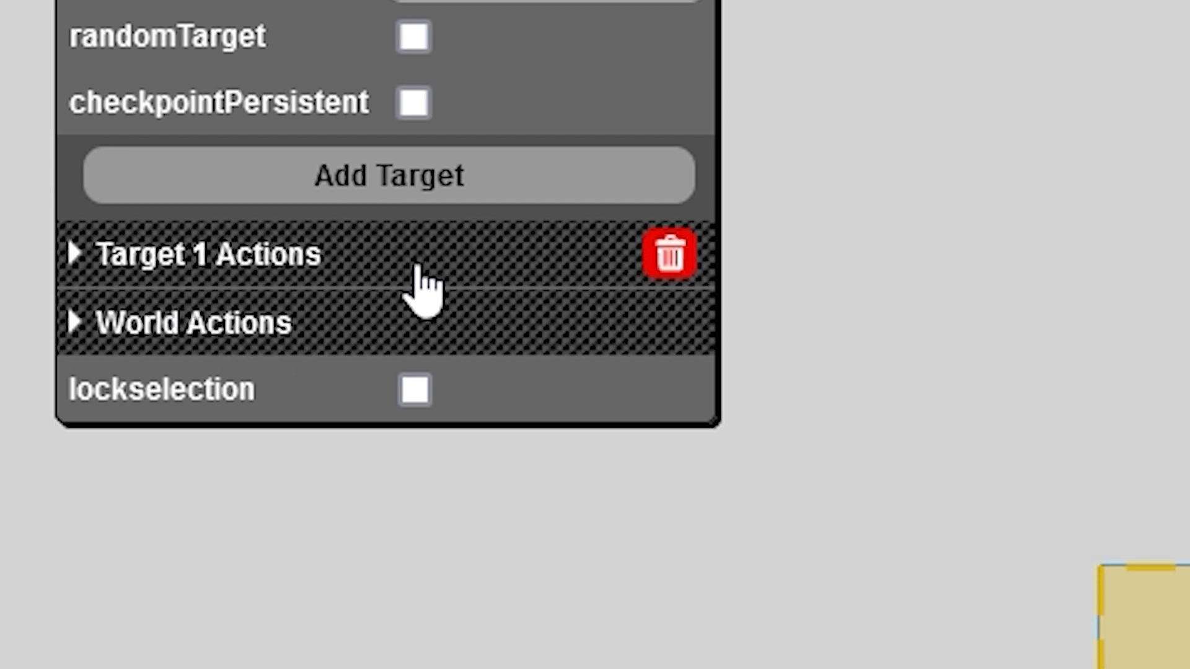
click(412, 264)
click(673, 328)
click(1001, 397)
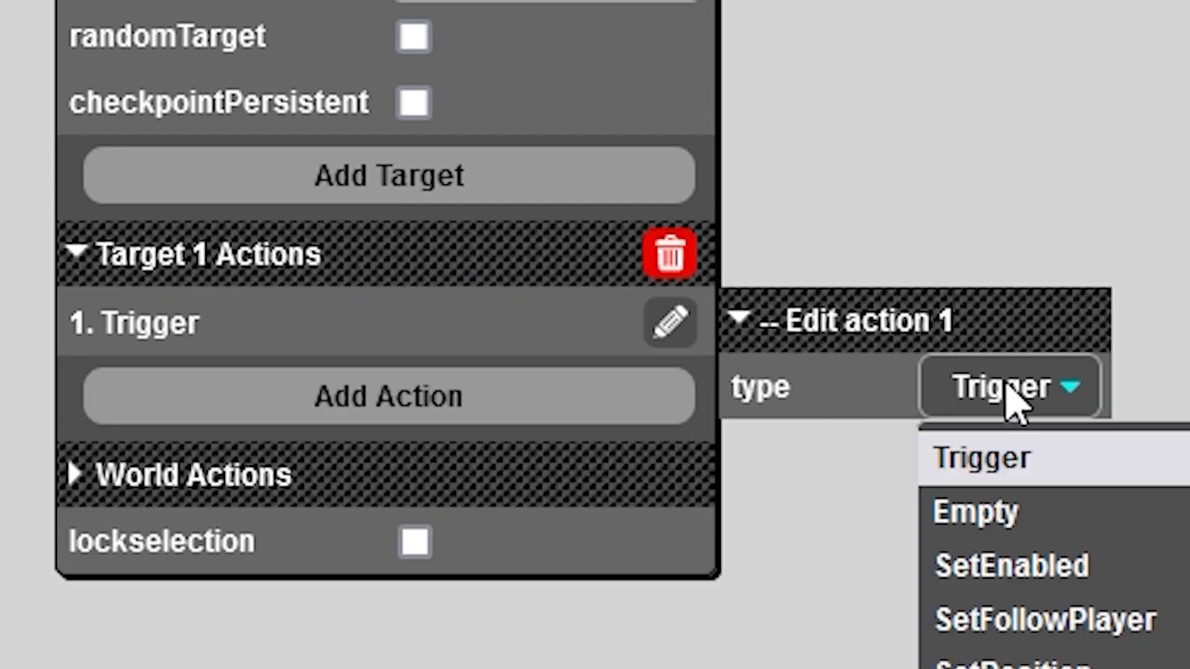
click(1069, 589)
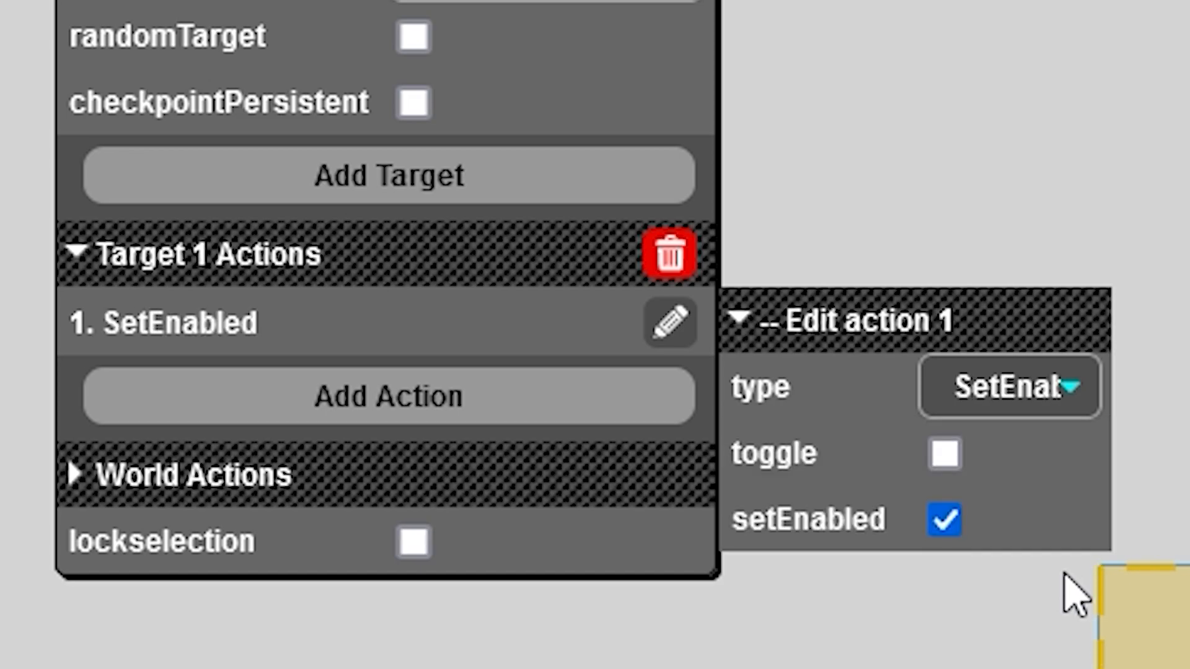
Test both triggers by riding to the closed door, reversing into Trigger 2, and riding forward through Trigger 1.
key(t)
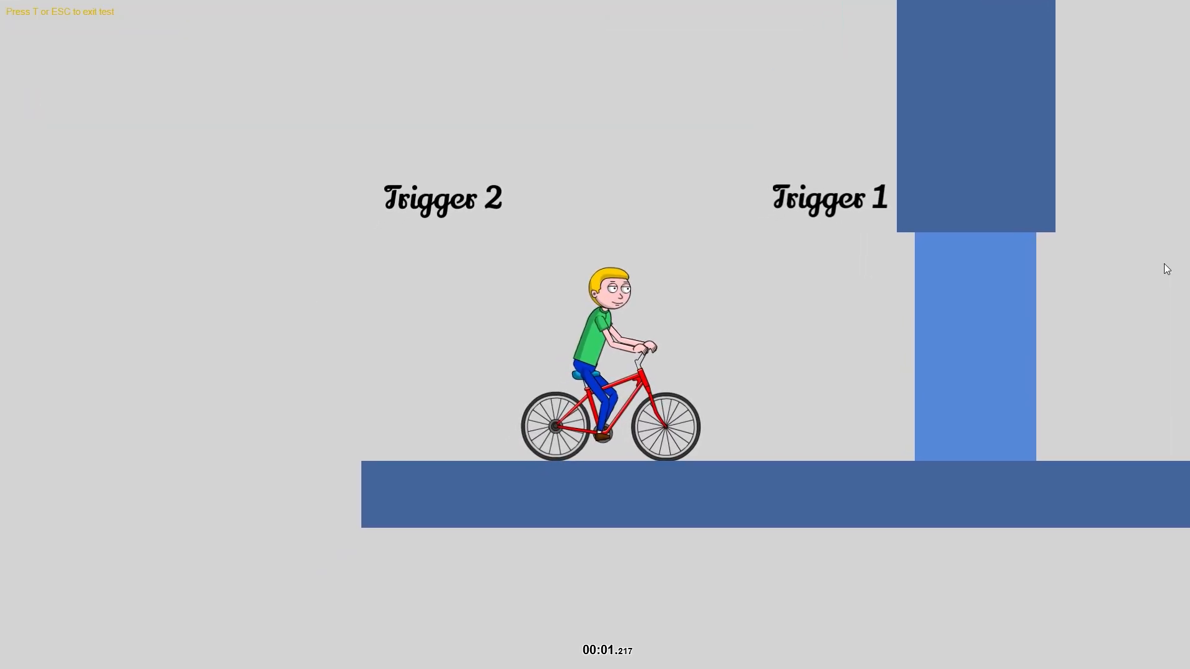
key(Up)
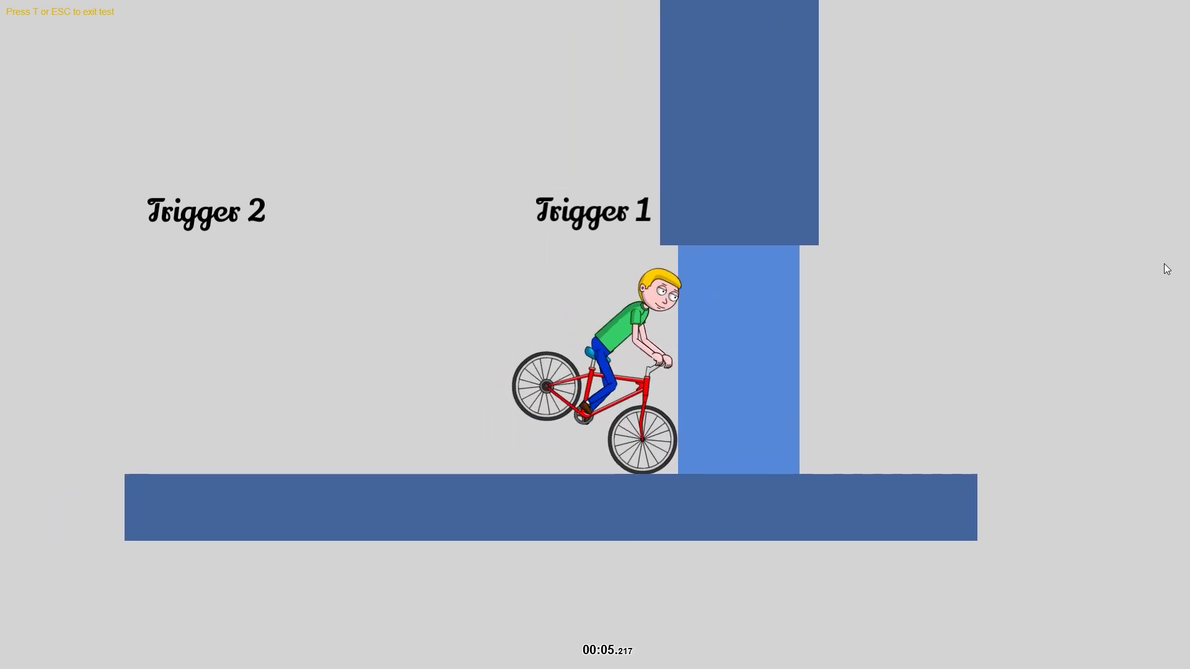
key(Down)
key(Up)
key(Down)
key(Down)
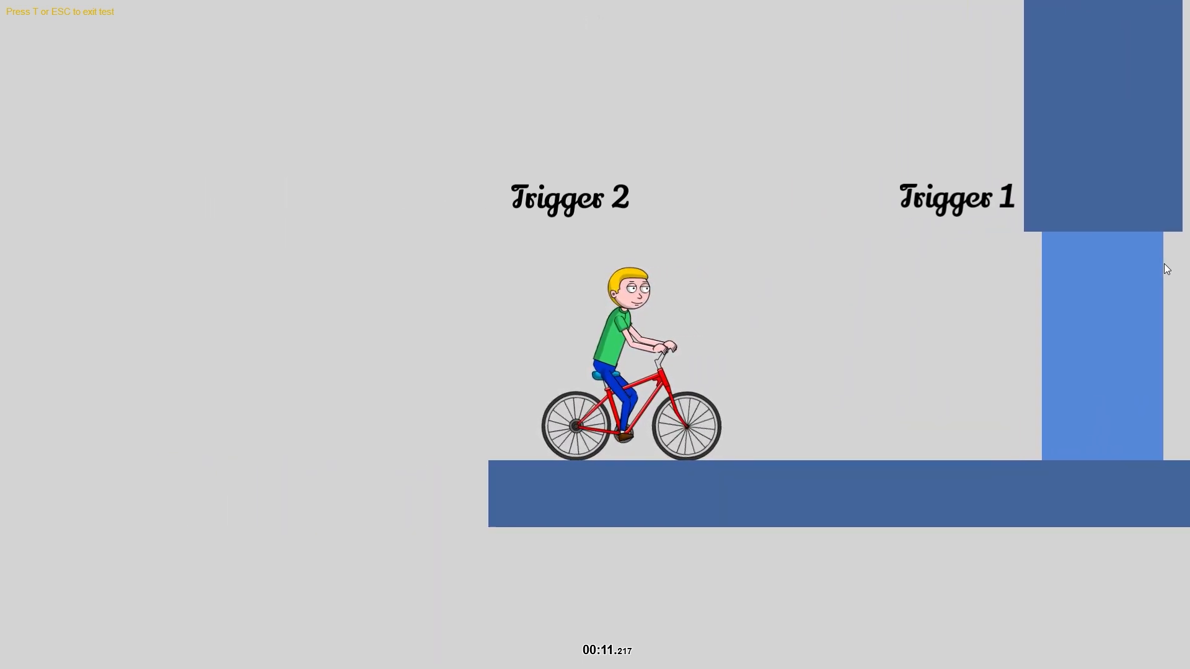
key(Up)
key(Down)
key(Up)
key(Up)
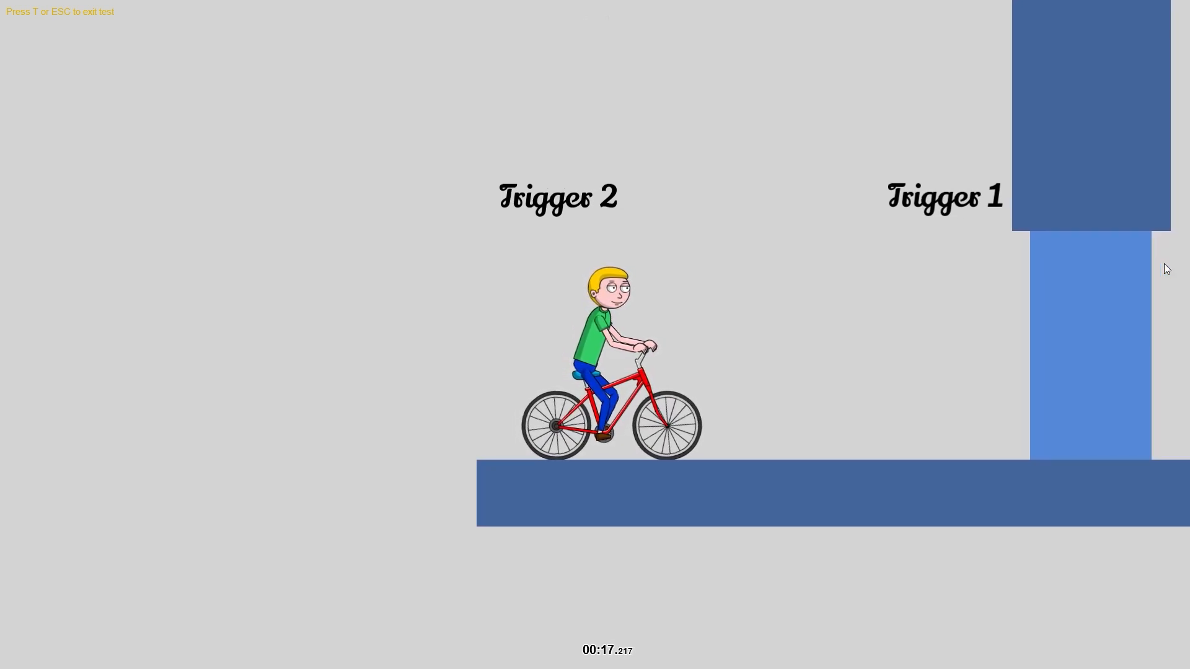
key(Up)
key(Up)
key(Down)
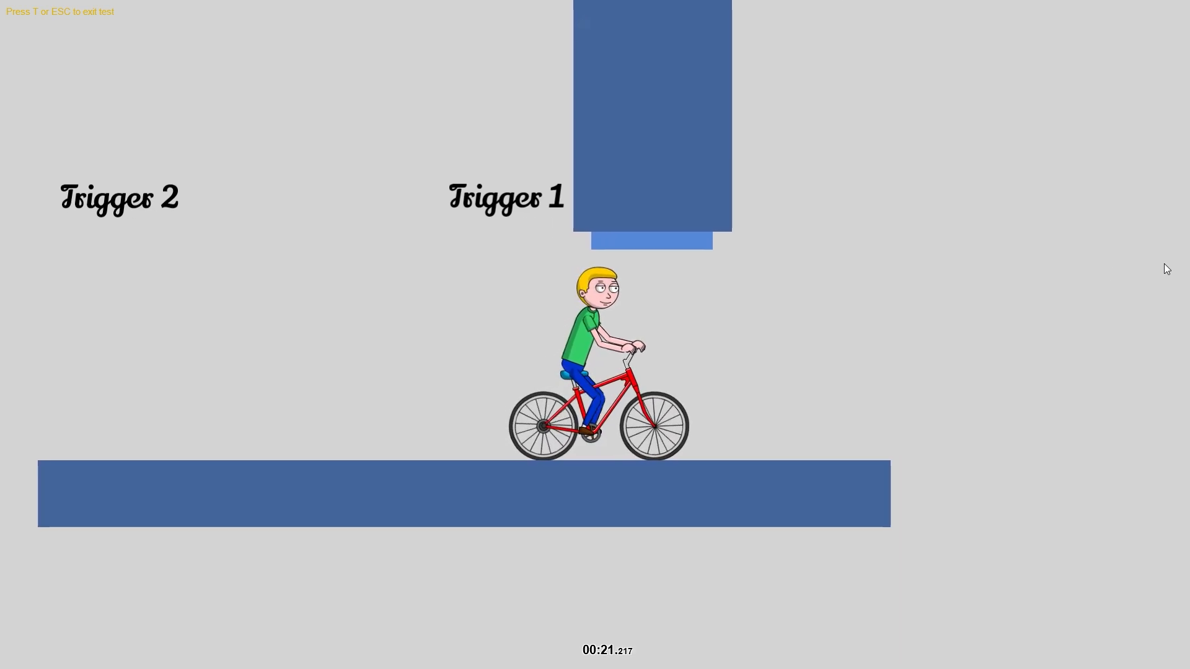
key(Escape)
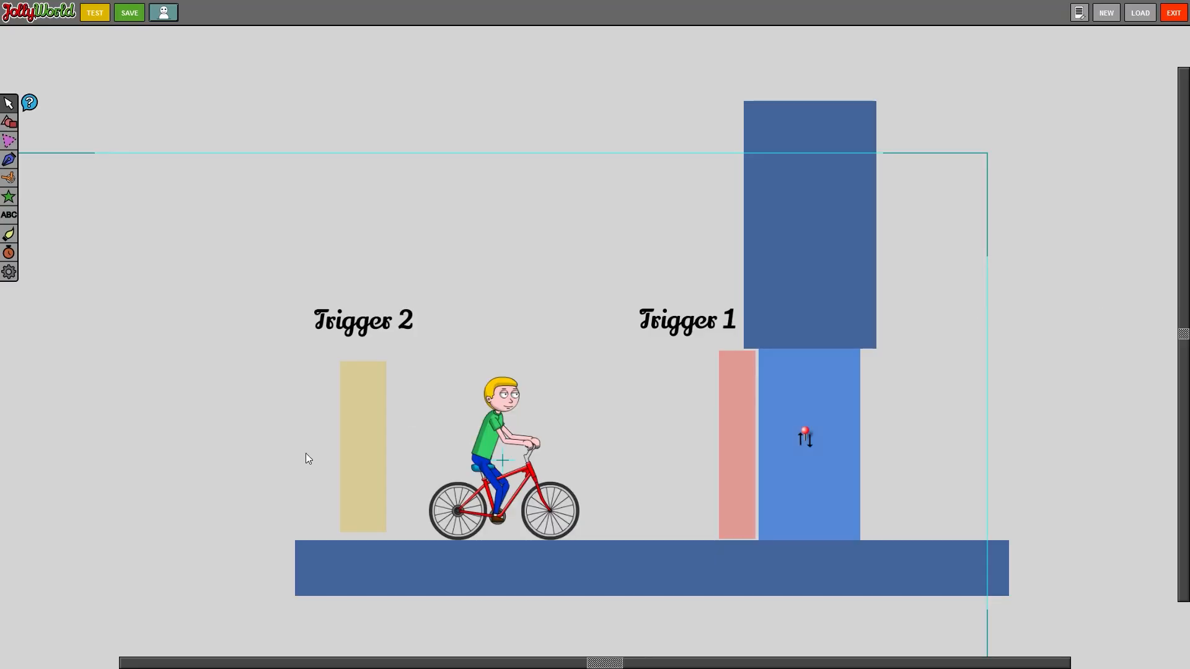
Move Trigger 2 away from its place behind the cyclist.
scroll(310, 462, up, 1)
scroll(317, 498, down, 4)
scroll(335, 493, up, 5)
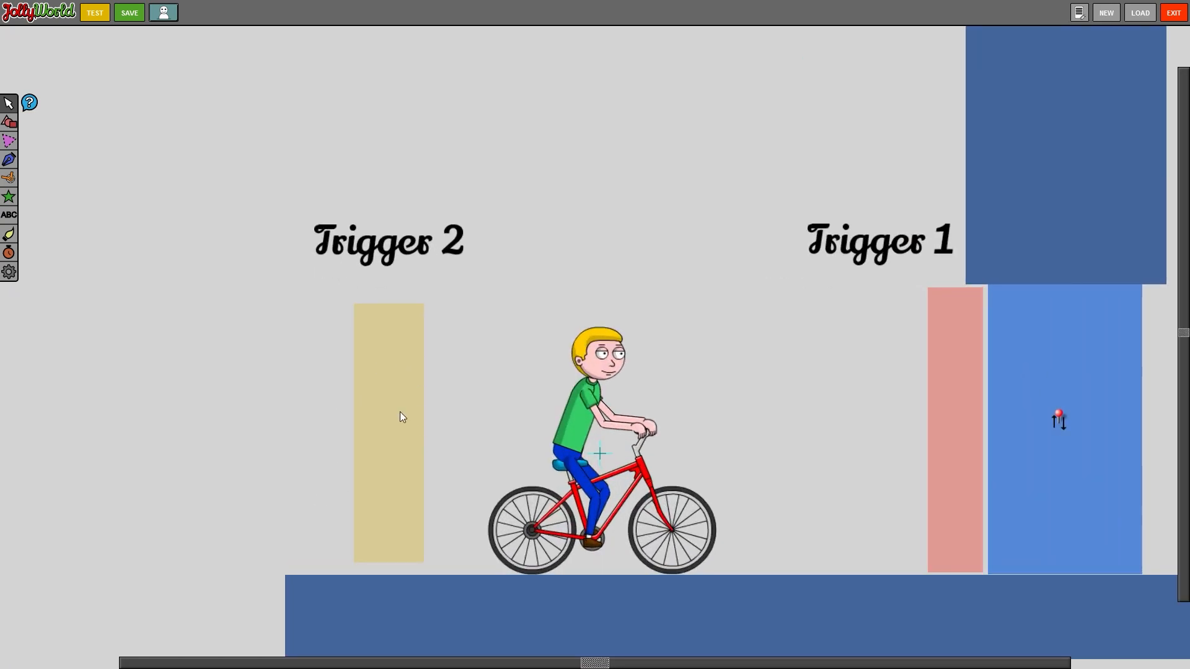
drag(385, 407, 396, 403)
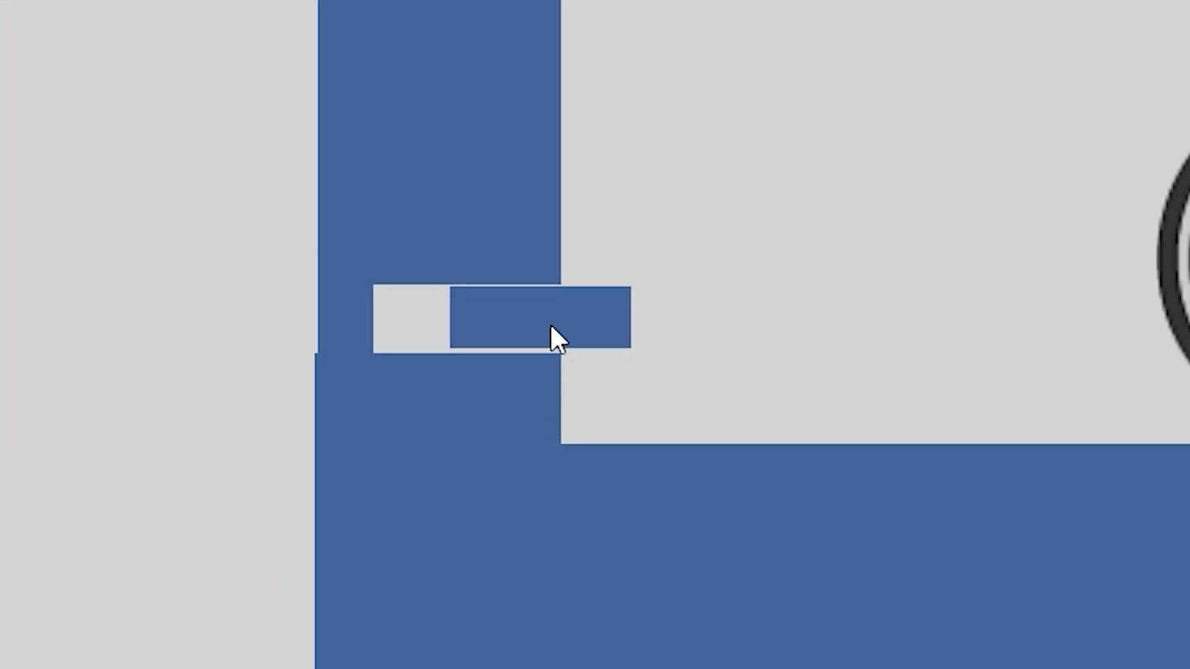
Inspect the properties of the button block in the wall slot and test-run the level.
click(553, 328)
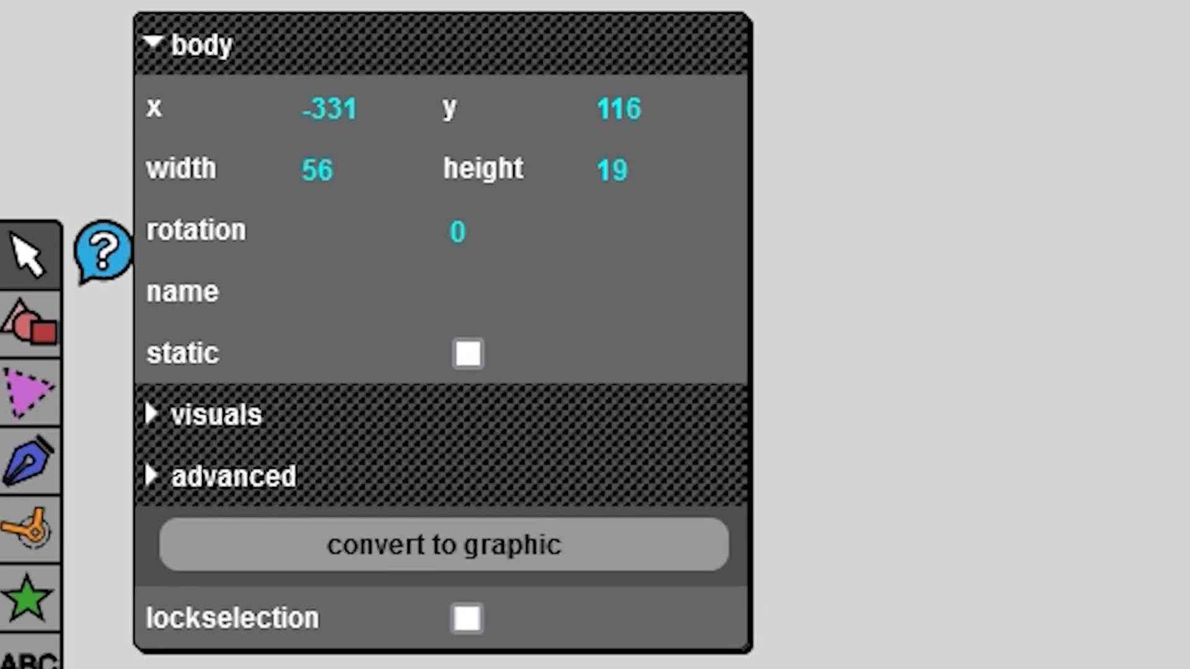
key(t)
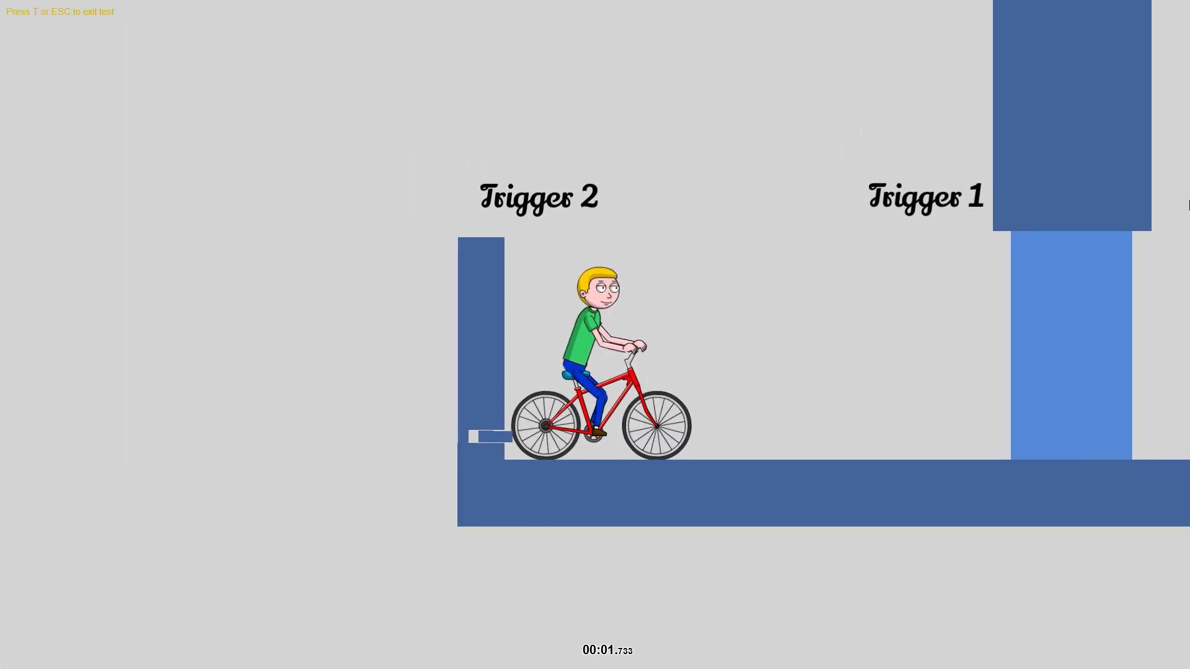
key(t)
Place Trigger 2 over the inner end of the wall slot, just behind the button block.
scroll(663, 190, up, 3)
scroll(668, 195, down, 6)
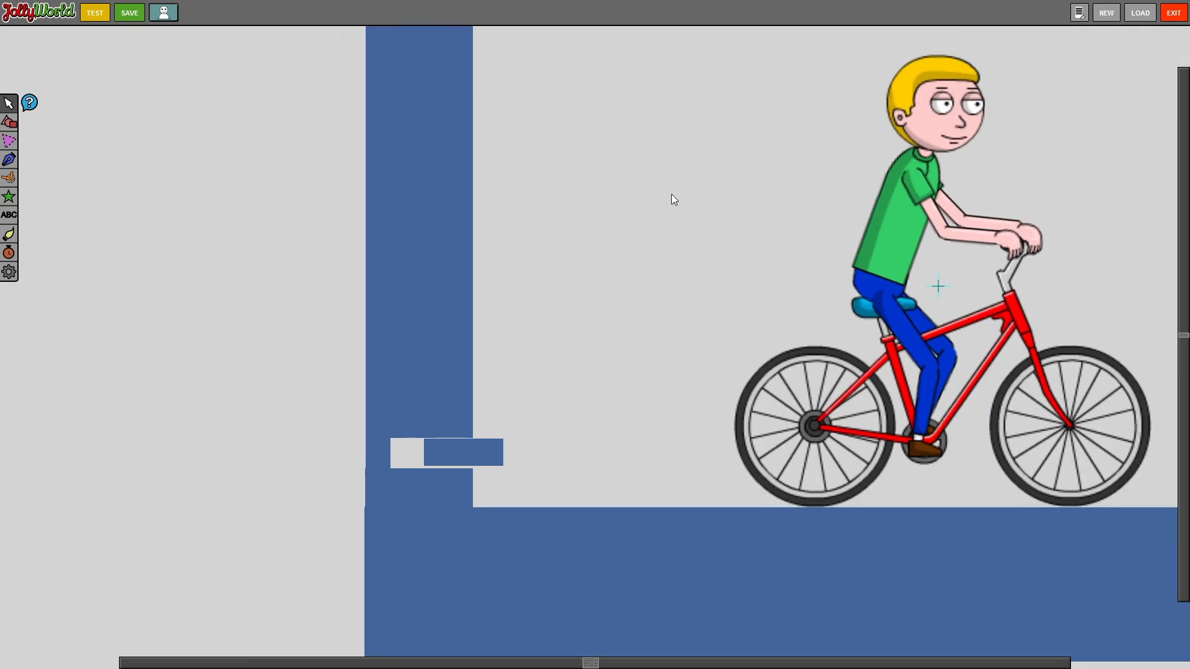
scroll(805, 76, up, 2)
click(713, 98)
drag(713, 98, 464, 403)
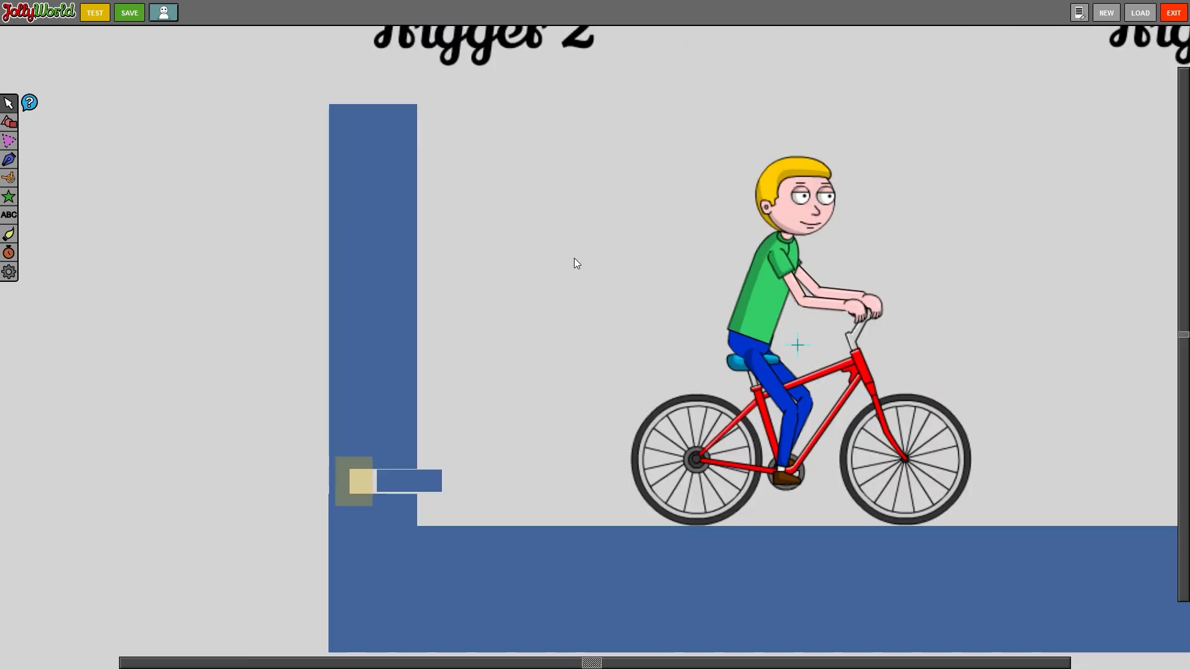
Set Trigger 2 to be triggered by attachedTargetsOnly and add the button block as its second target.
click(362, 496)
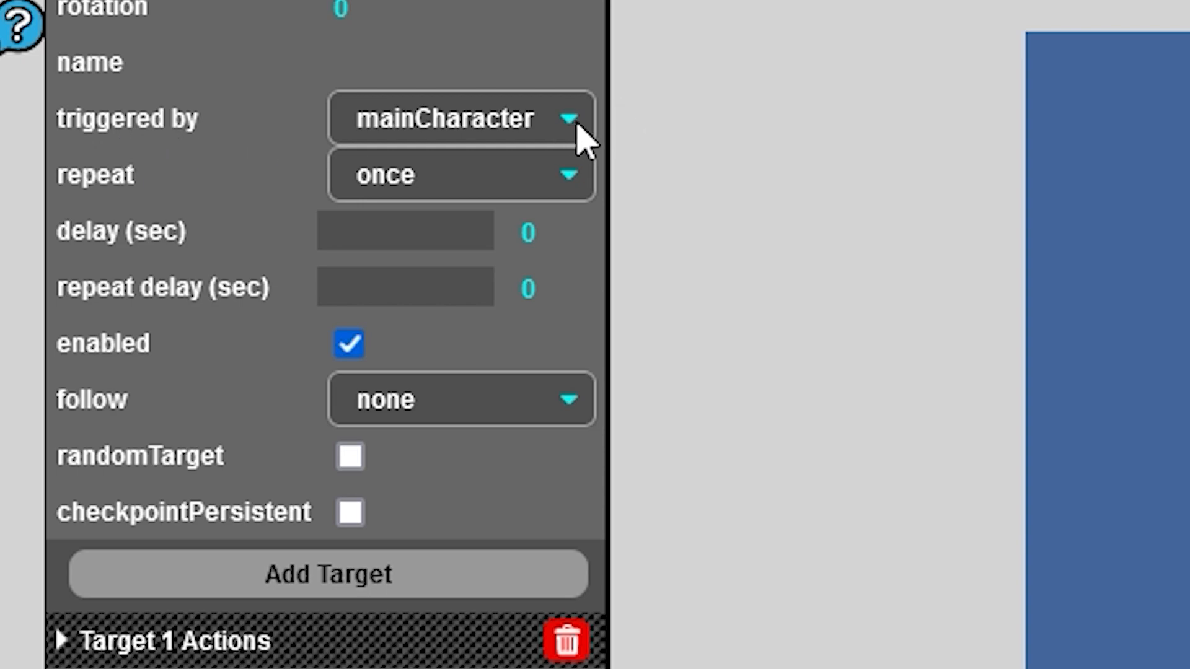
click(577, 124)
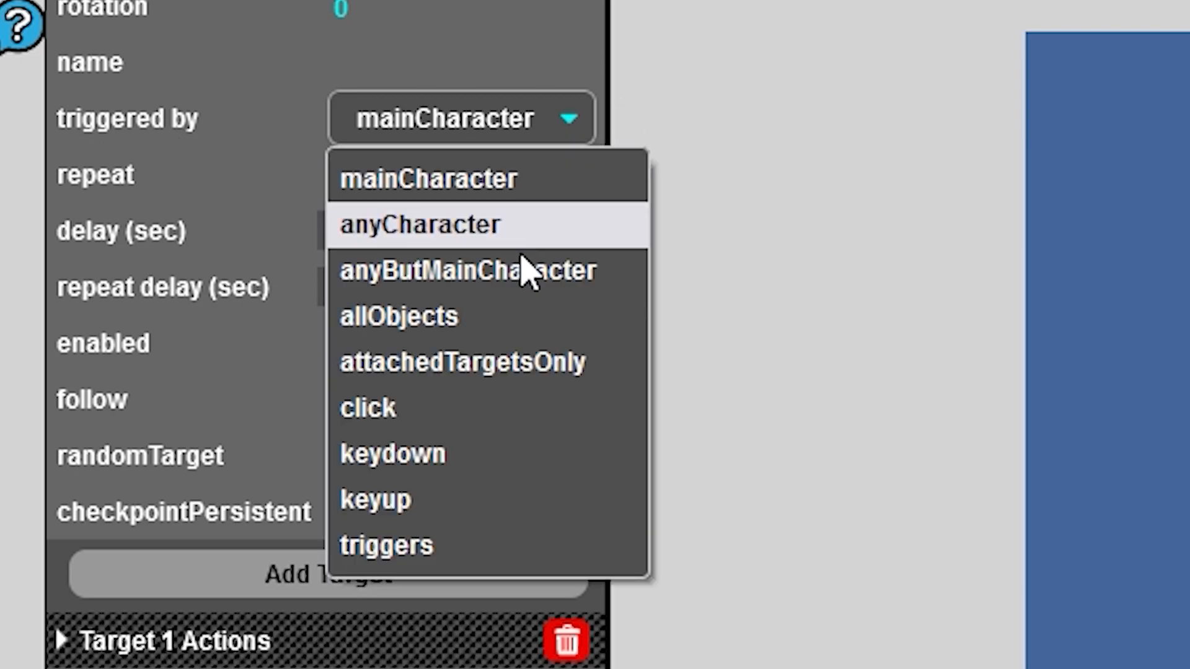
click(521, 362)
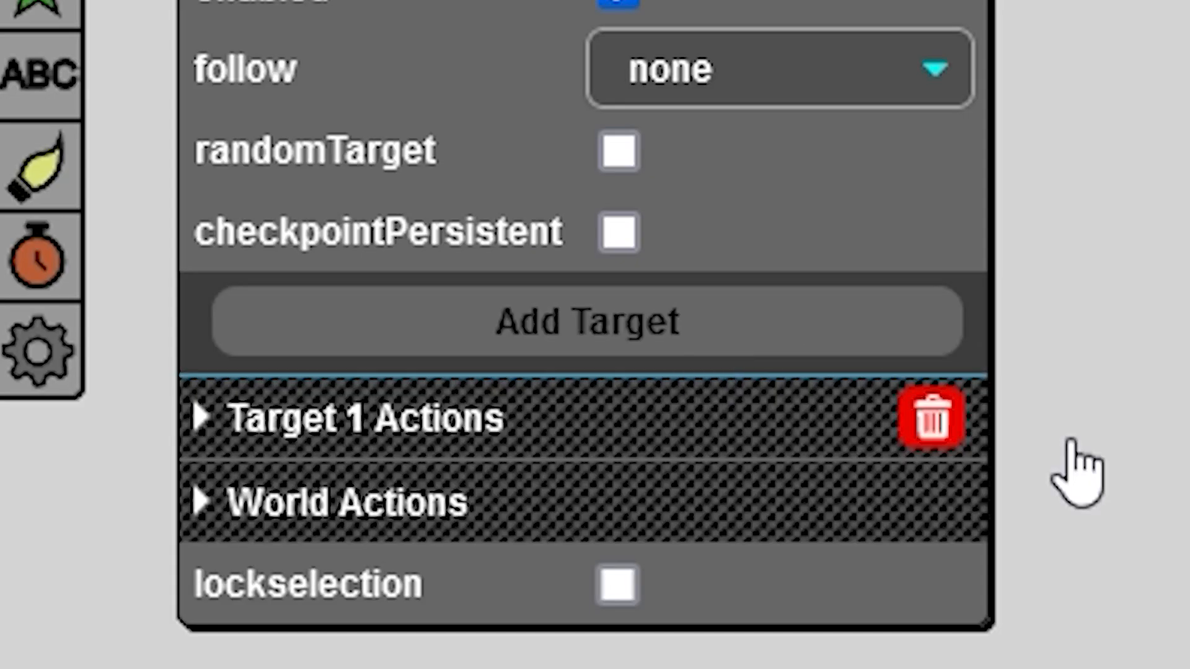
click(923, 398)
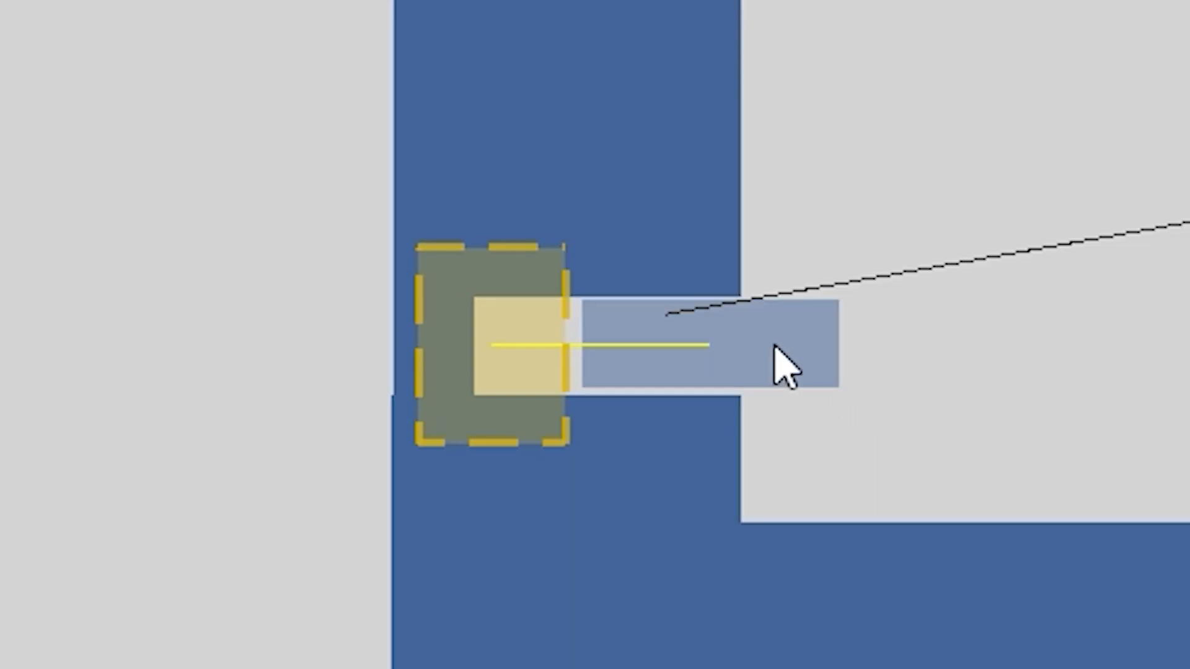
click(775, 346)
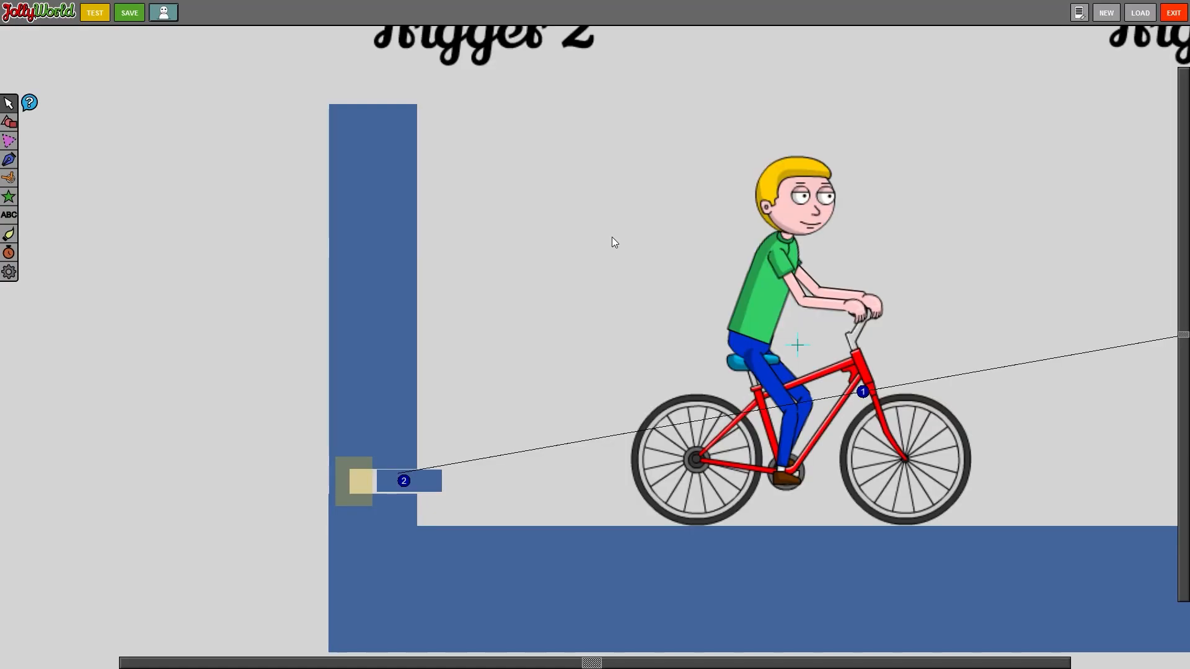
Test the wall button by pushing it in with the bike and riding forward to the door.
key(t)
key(Up)
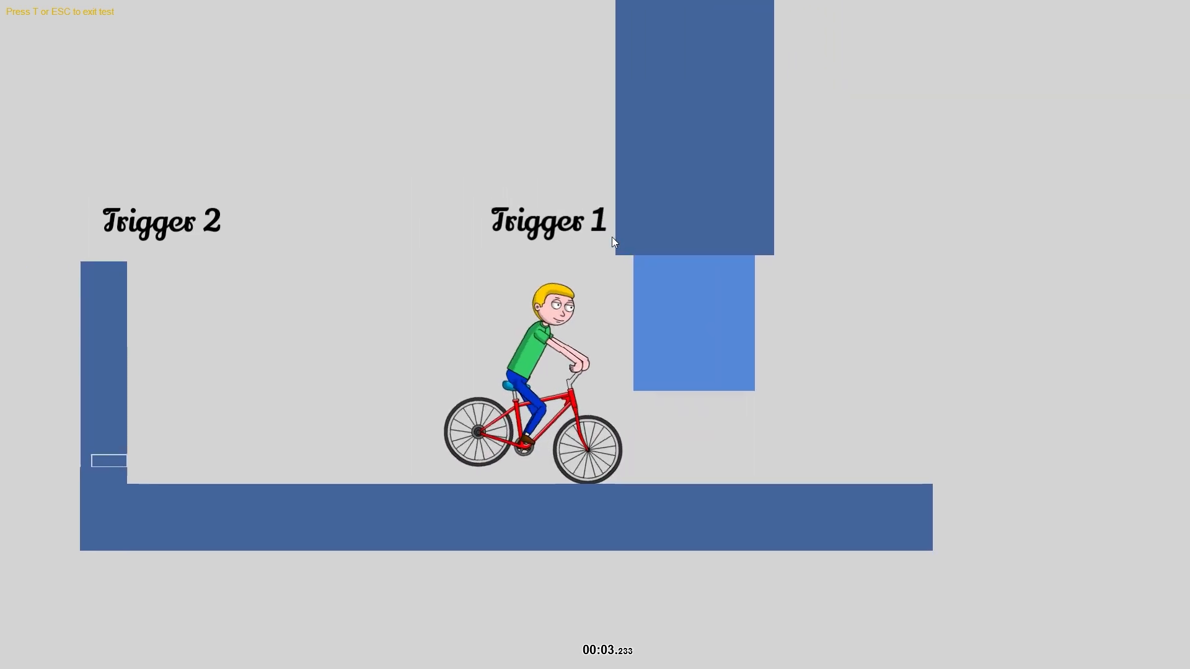
key(t)
Cover the wall slot with a blue rectangle and color the button block red.
click(13, 126)
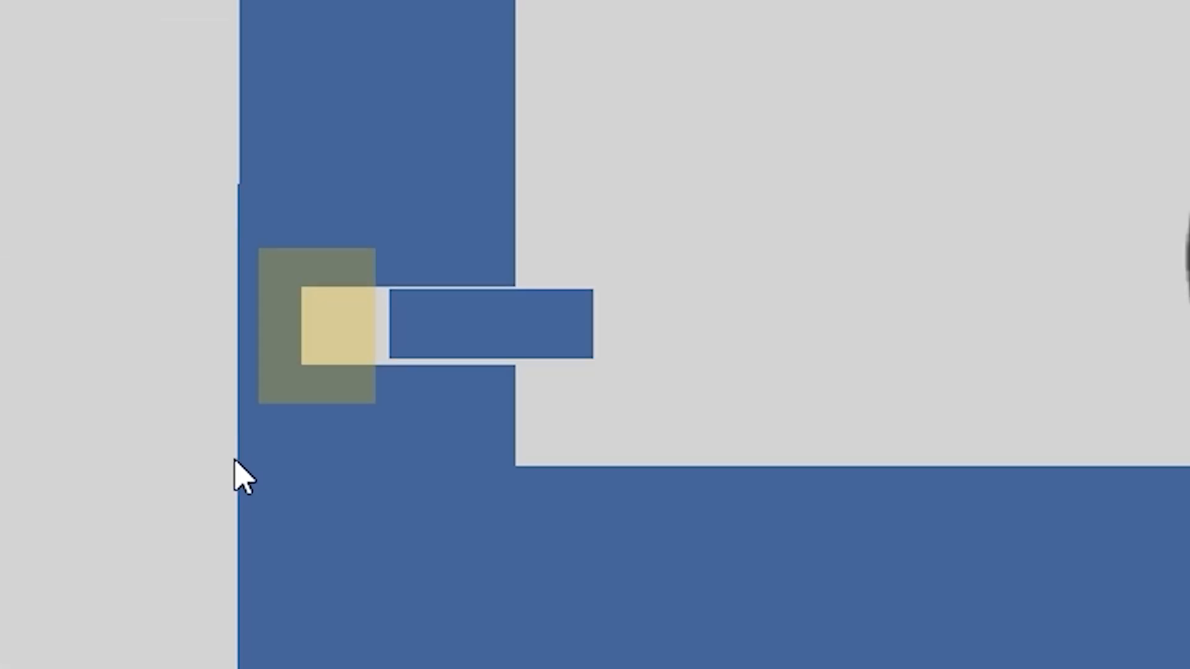
mouse_move(243, 457)
mouse_down()
mouse_move(321, 403)
mouse_move(515, 202)
mouse_up()
click(575, 338)
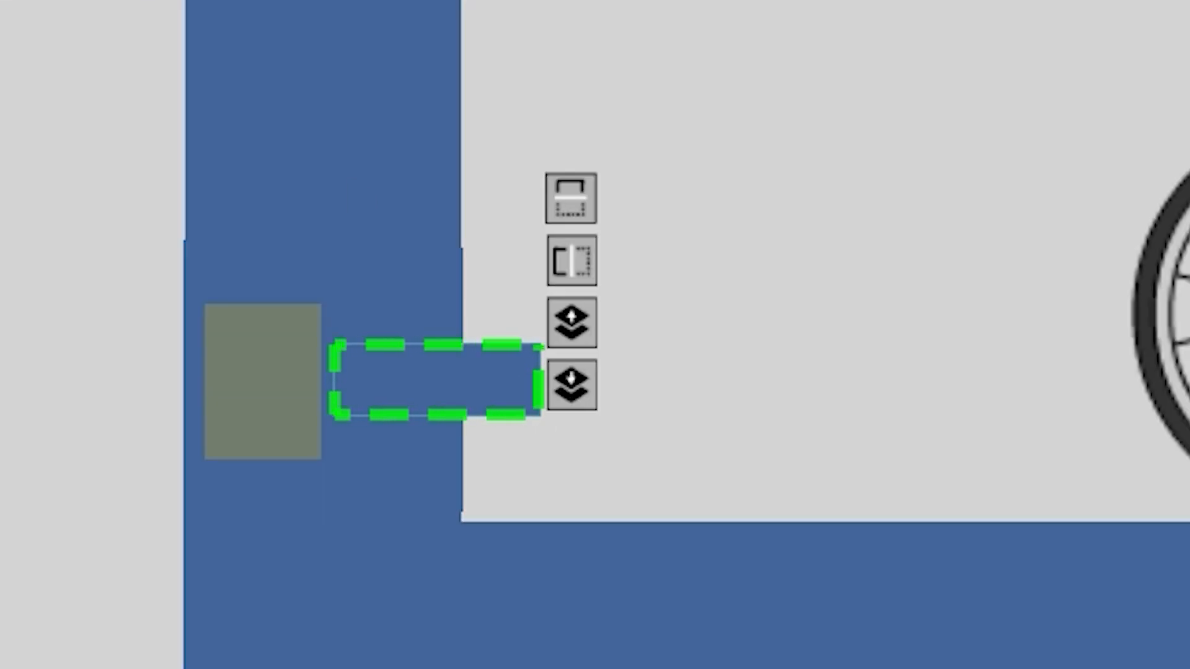
Test the covered wall button by riding to the door, reversing into the red button and riding forward again.
key(t)
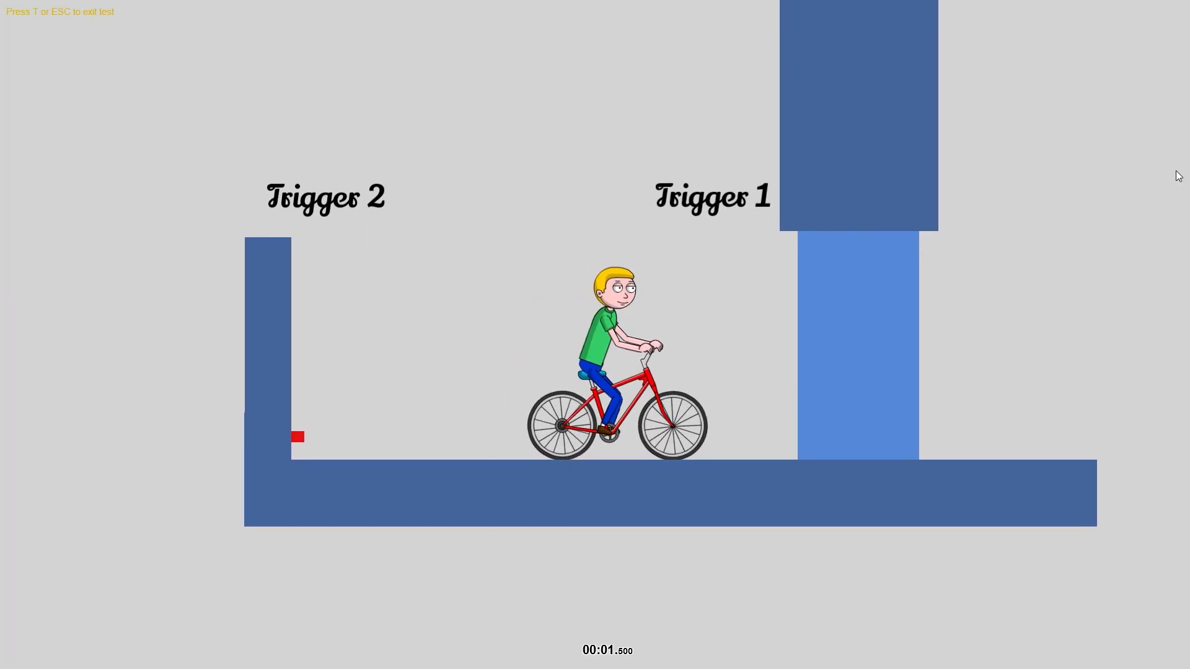
key(Up)
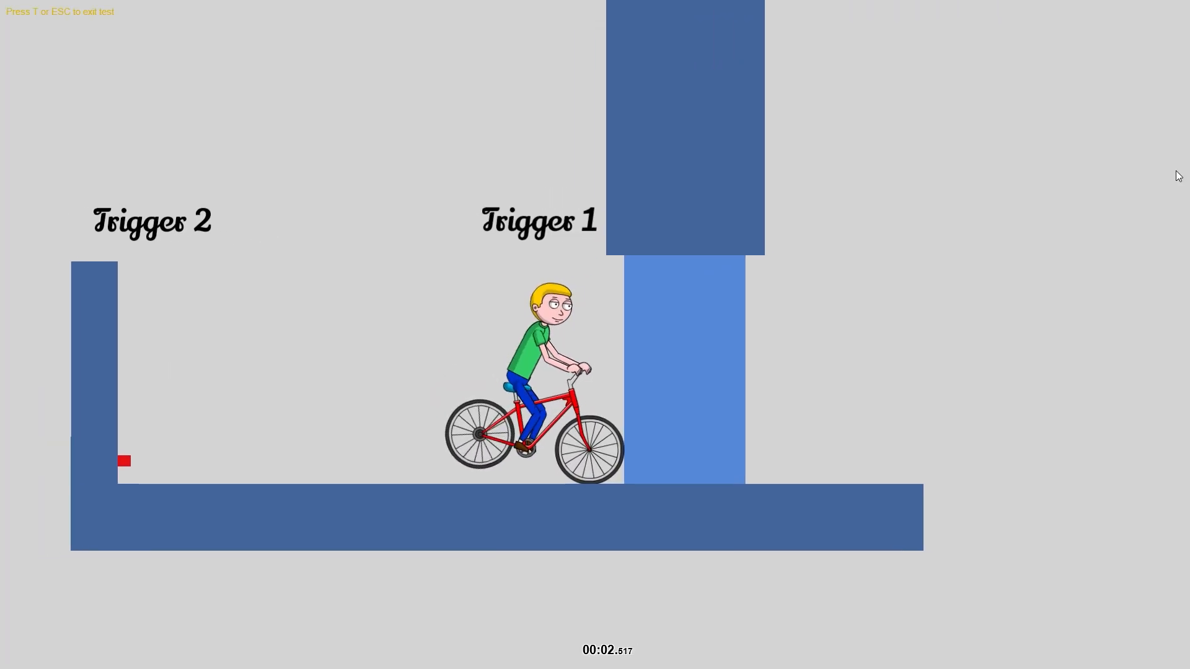
key(Down)
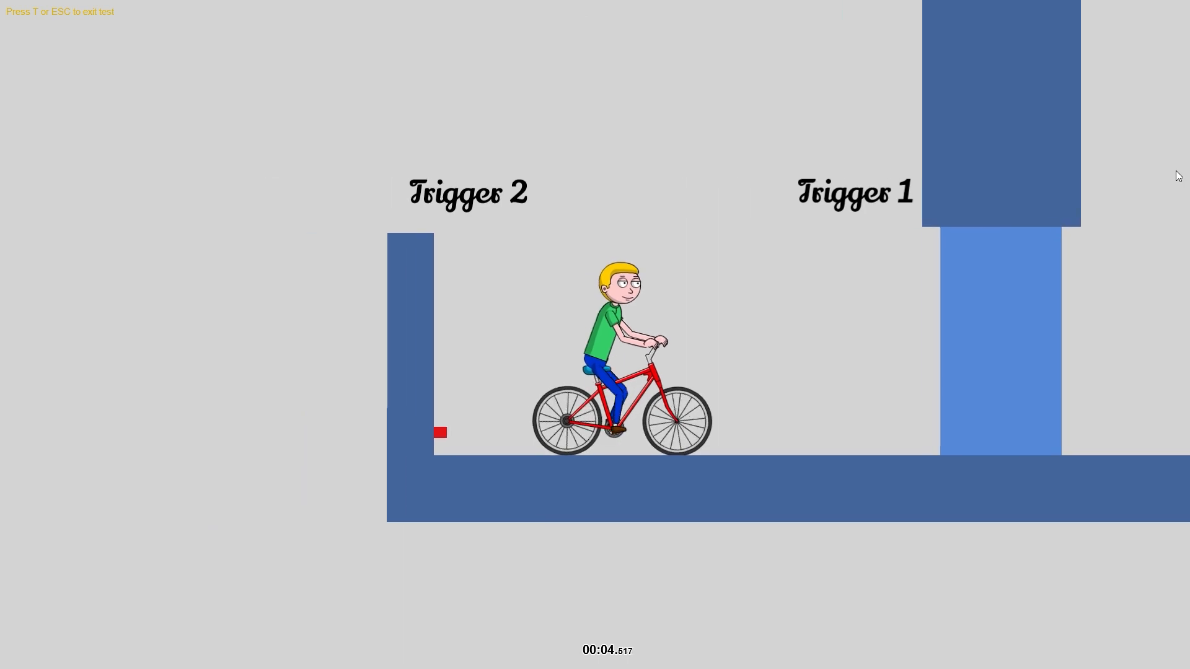
key(Up)
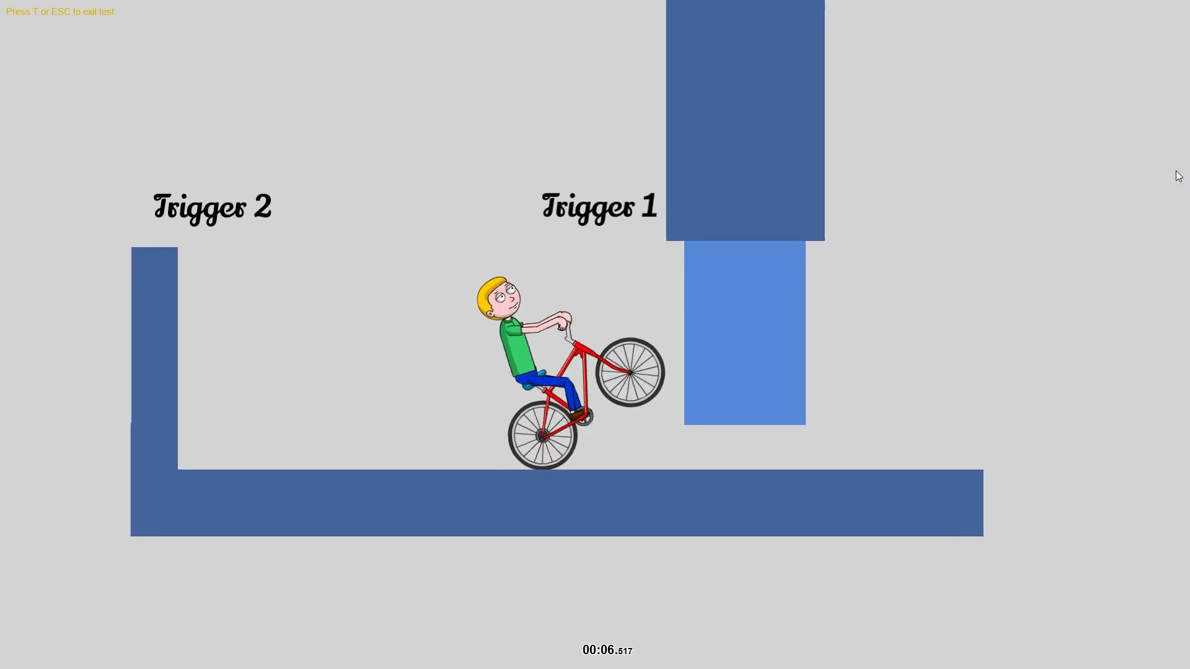
key(t)
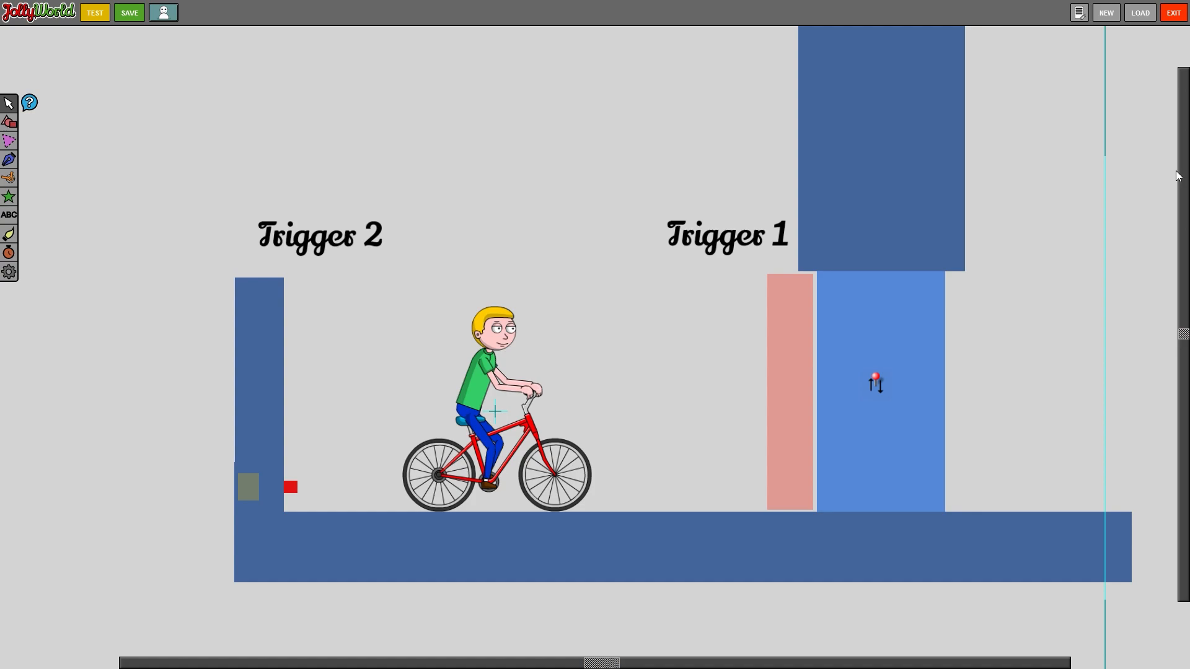
key(t)
key(Down)
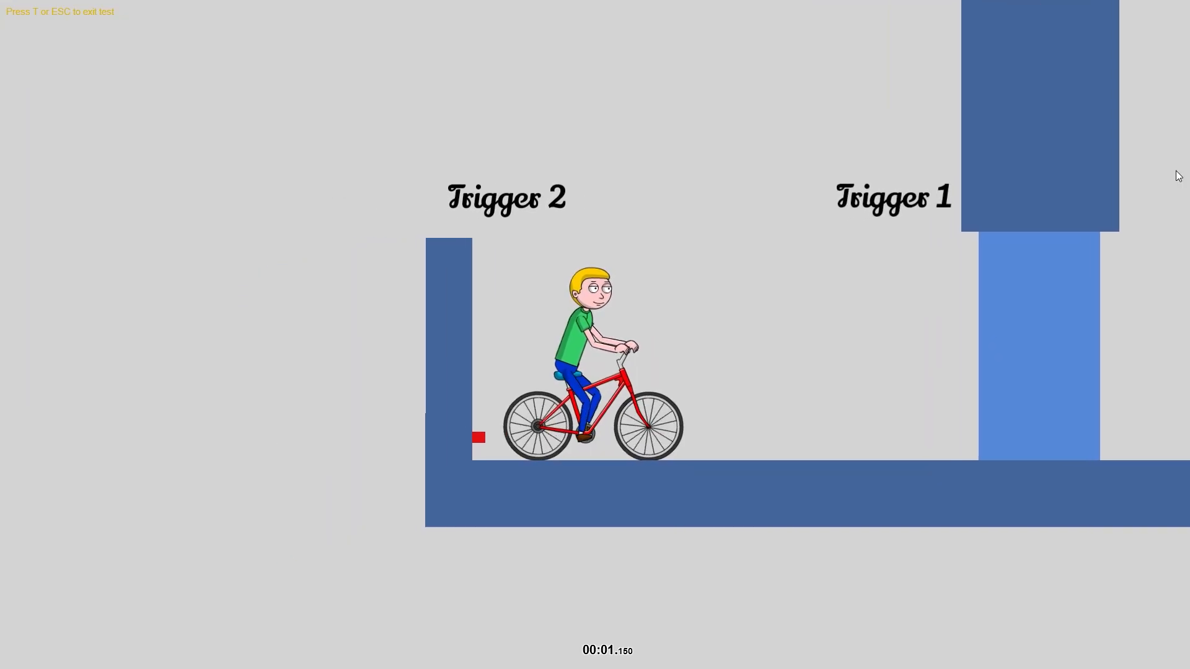
key(t)
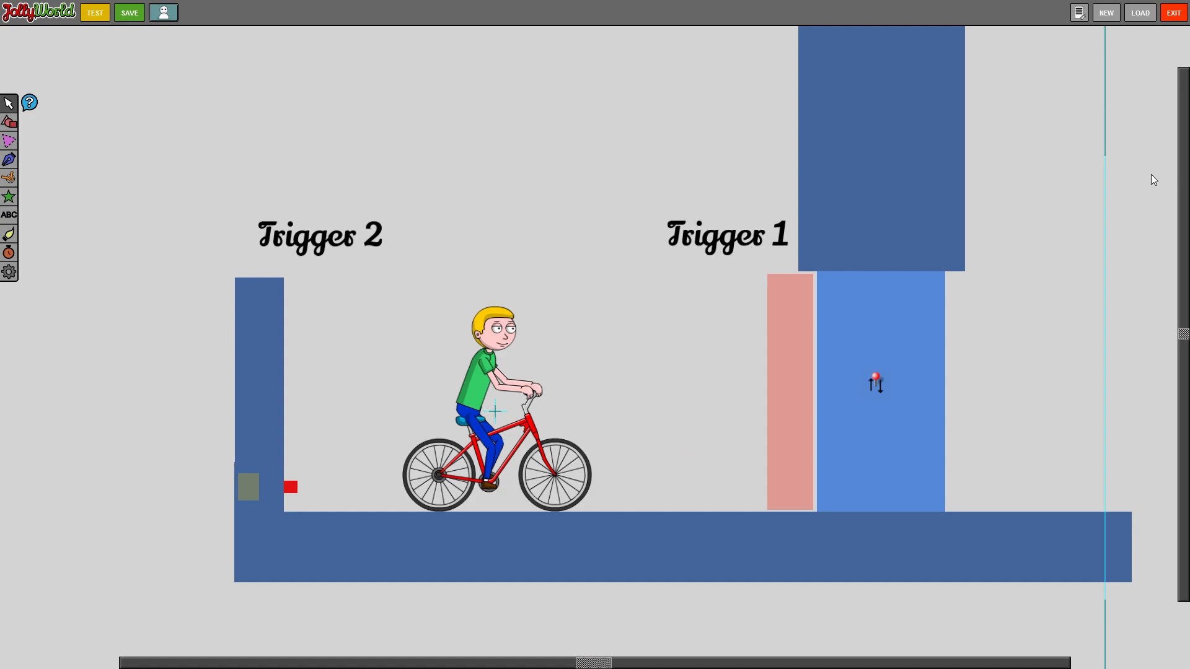
Draw a dark horizontal bar sticking out of the block above the door and a red circle about 53 wide half hidden behind it.
click(11, 122)
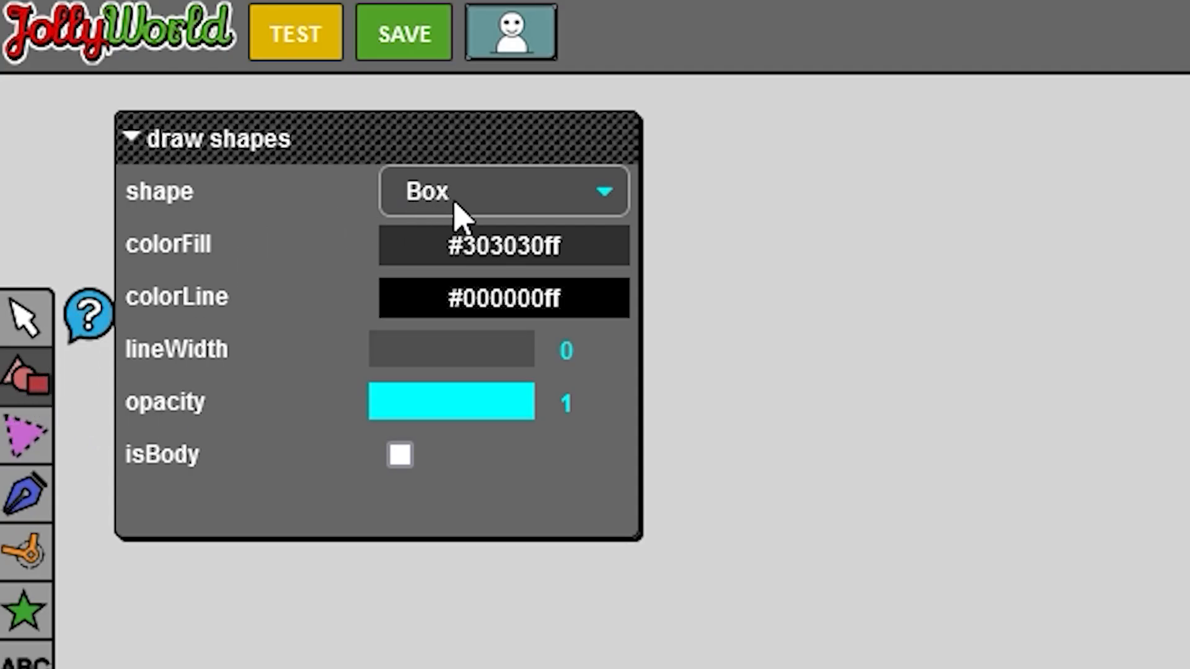
click(148, 65)
click(479, 286)
drag(549, 303, 591, 345)
mouse_move(514, 283)
mouse_down()
mouse_move(547, 289)
mouse_move(530, 289)
mouse_up()
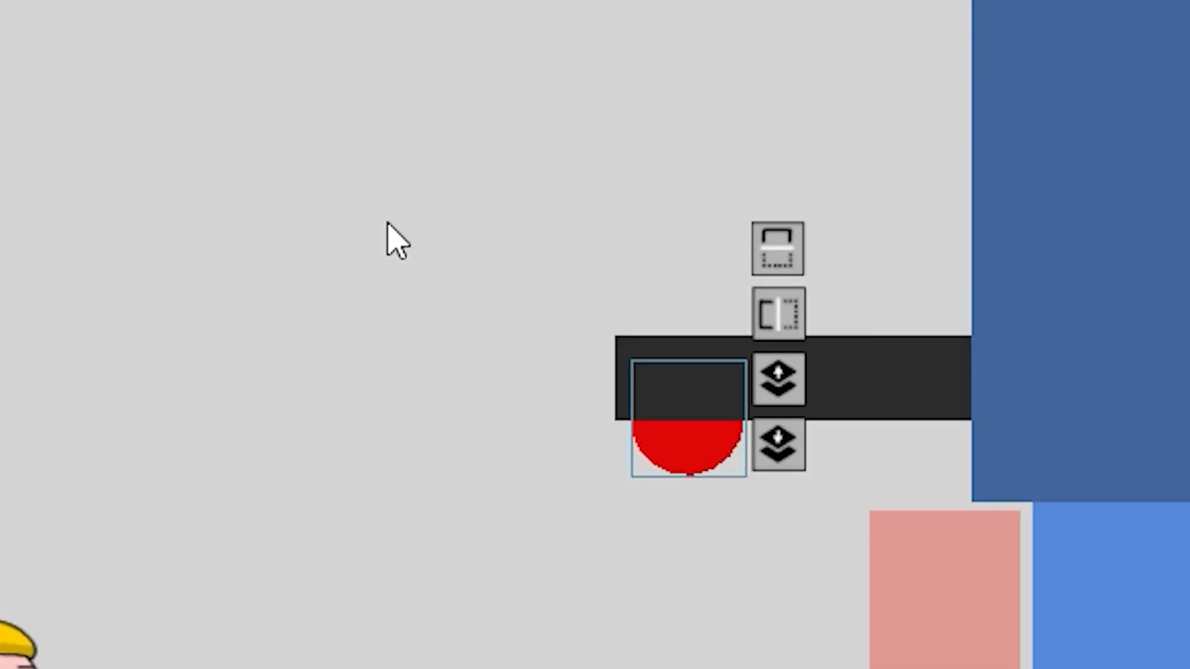
Duplicate the red circle beside the bar and change the copy's fill color to green.
key(c)
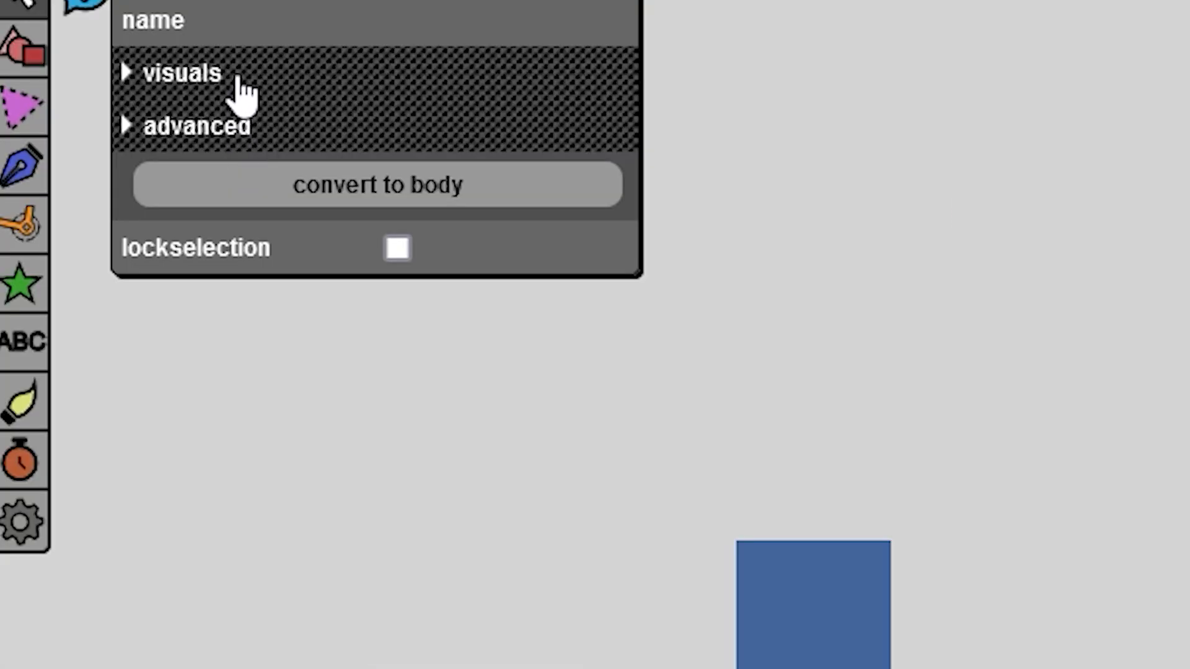
click(239, 95)
click(443, 290)
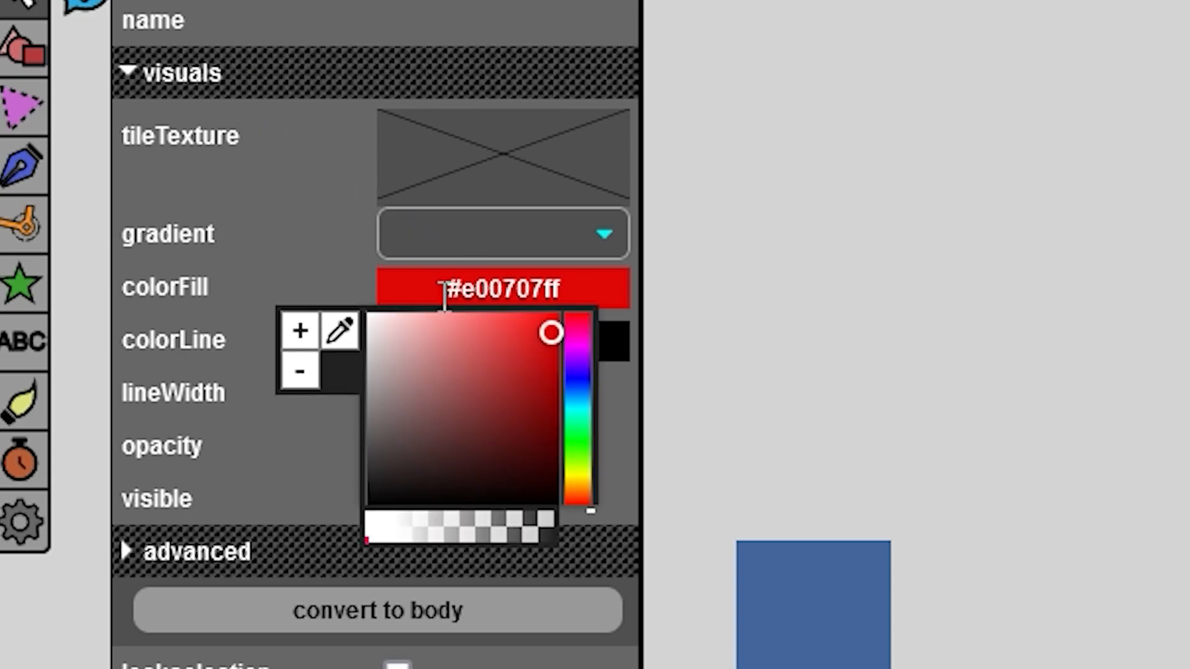
drag(576, 372, 585, 462)
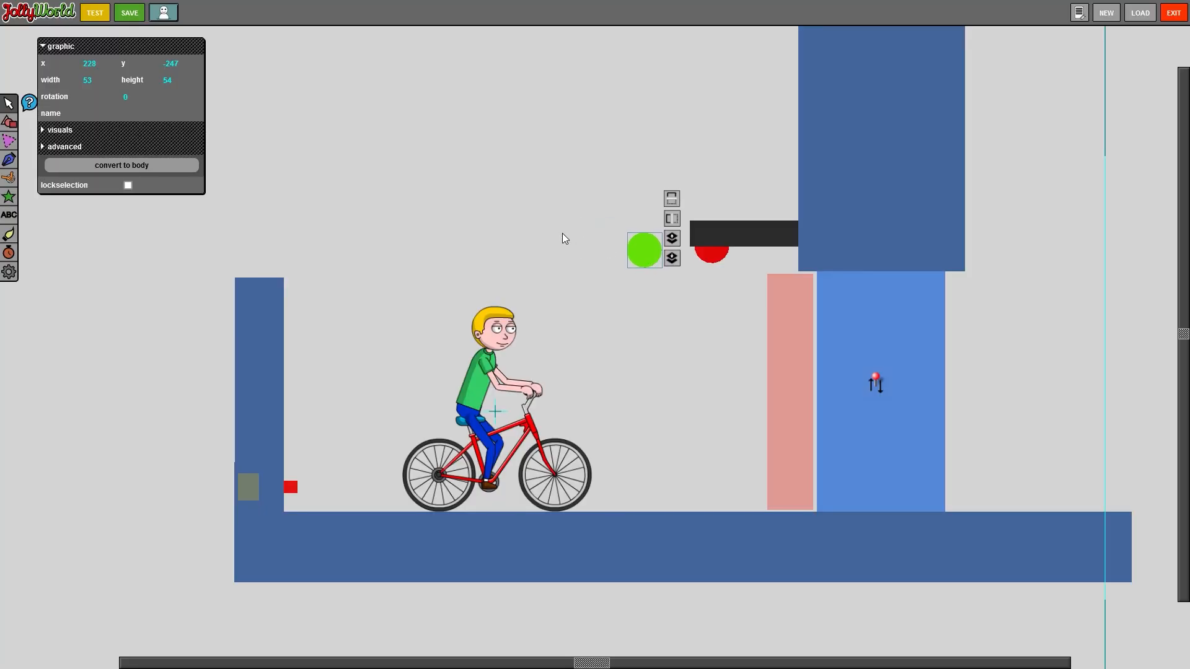
click(564, 248)
Add the red circle as Trigger 2's third target with a SetOpacity action, fixed at opacity 0.
click(249, 490)
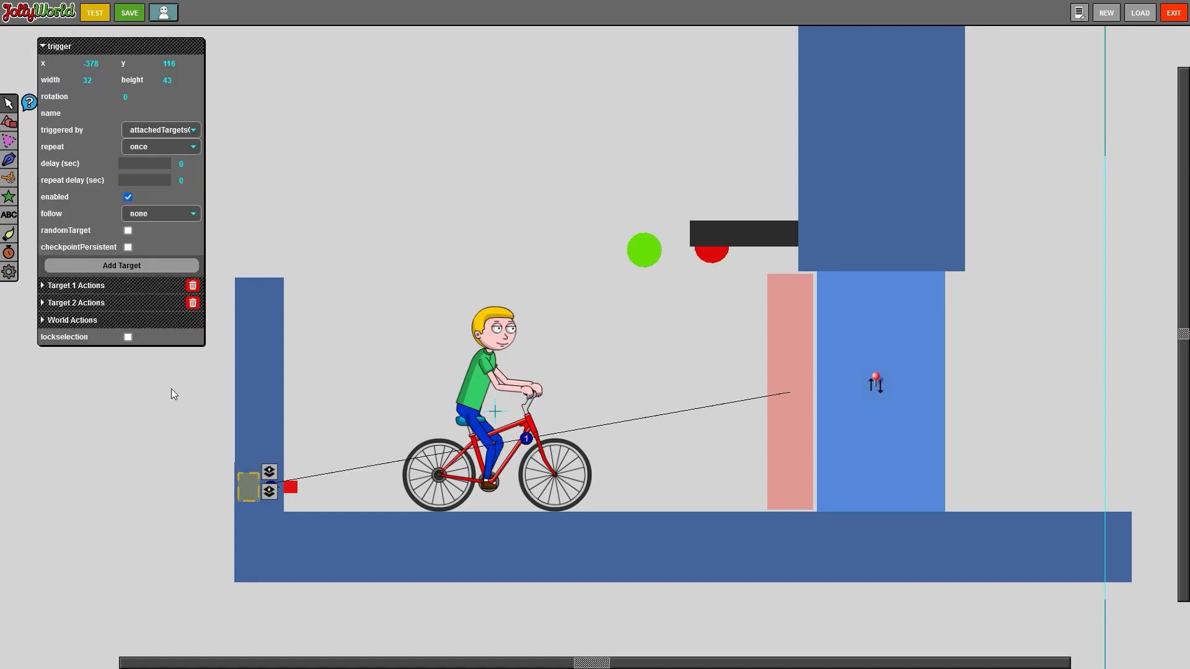
click(127, 271)
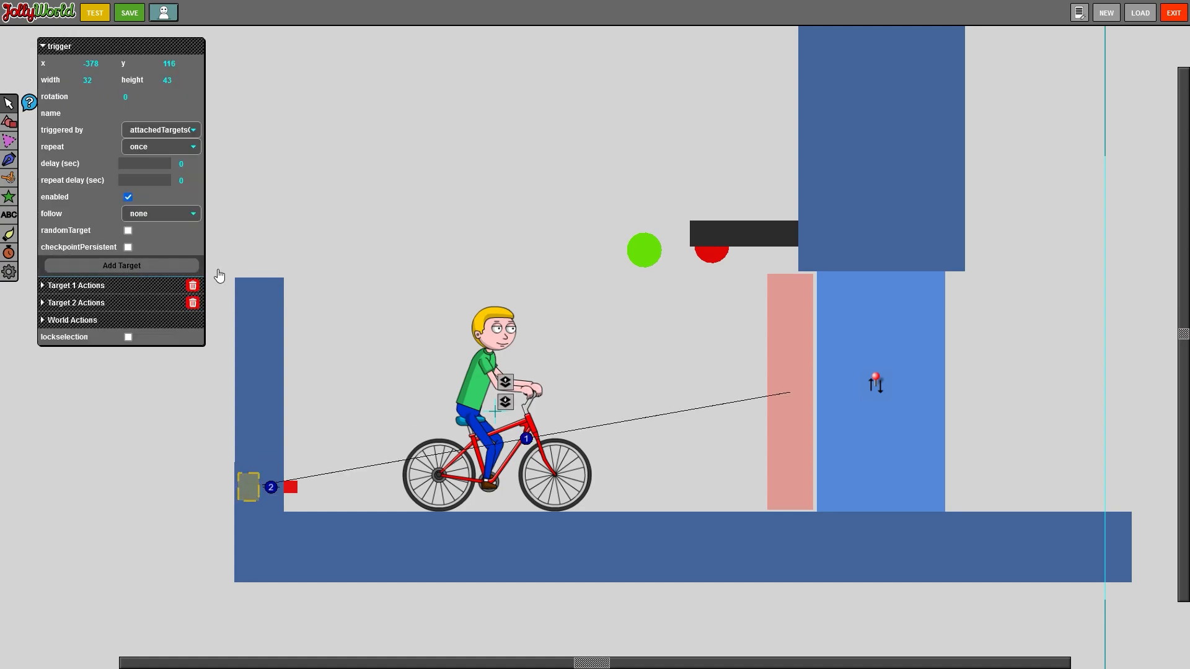
click(719, 258)
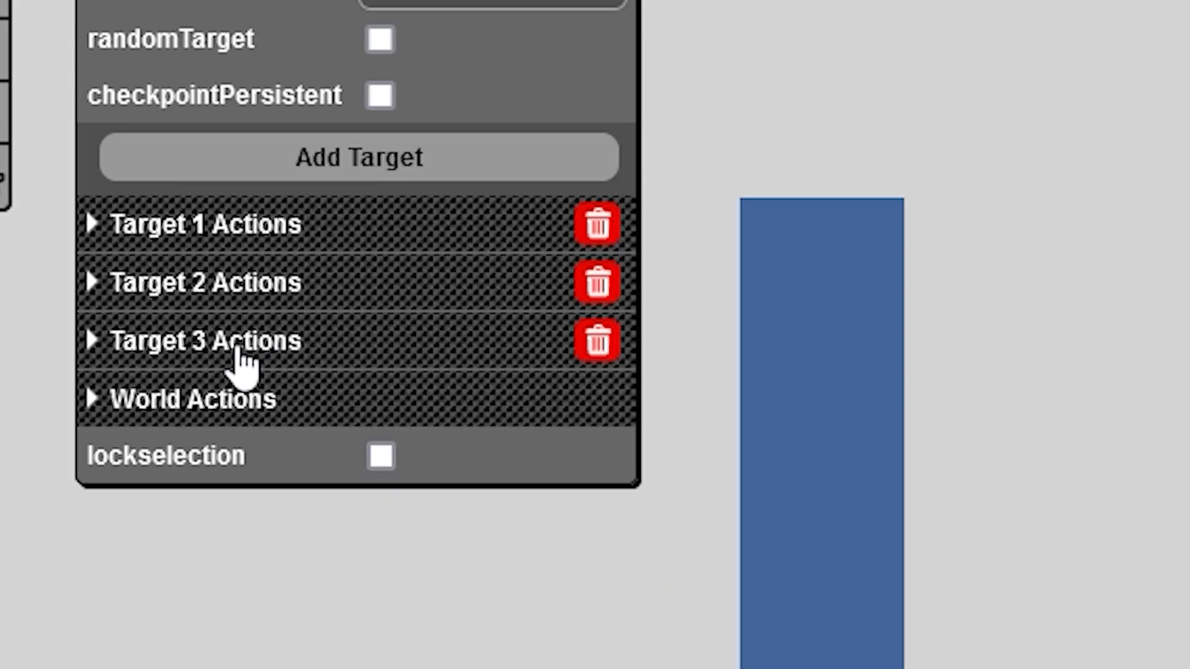
click(244, 364)
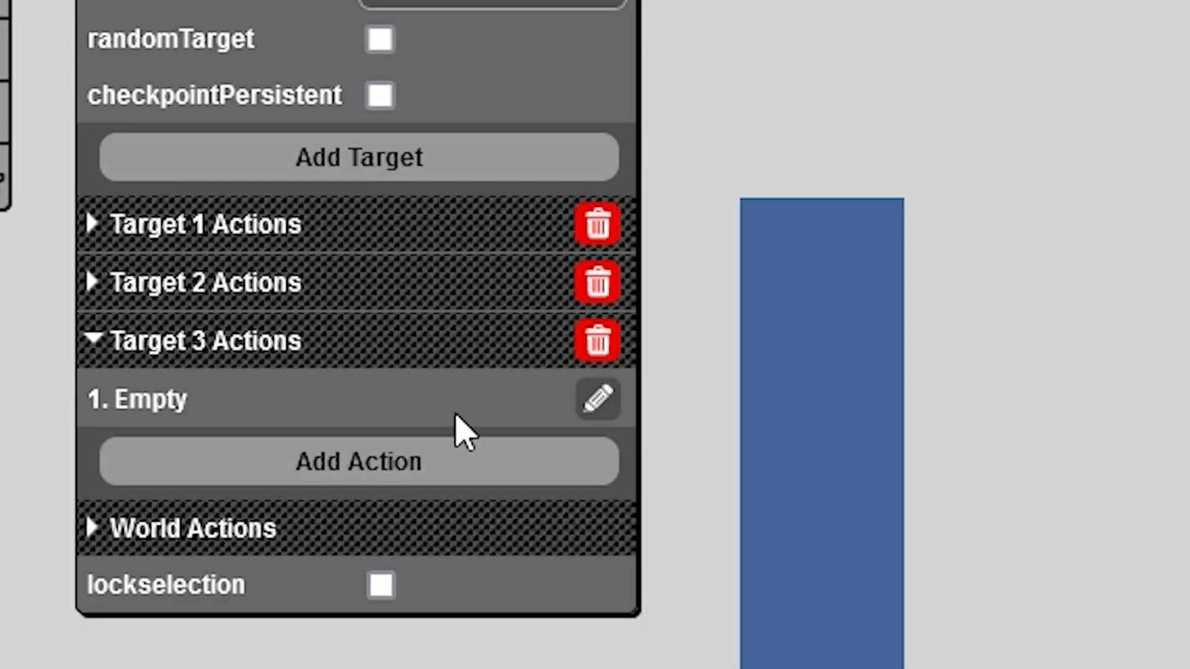
click(544, 145)
click(827, 195)
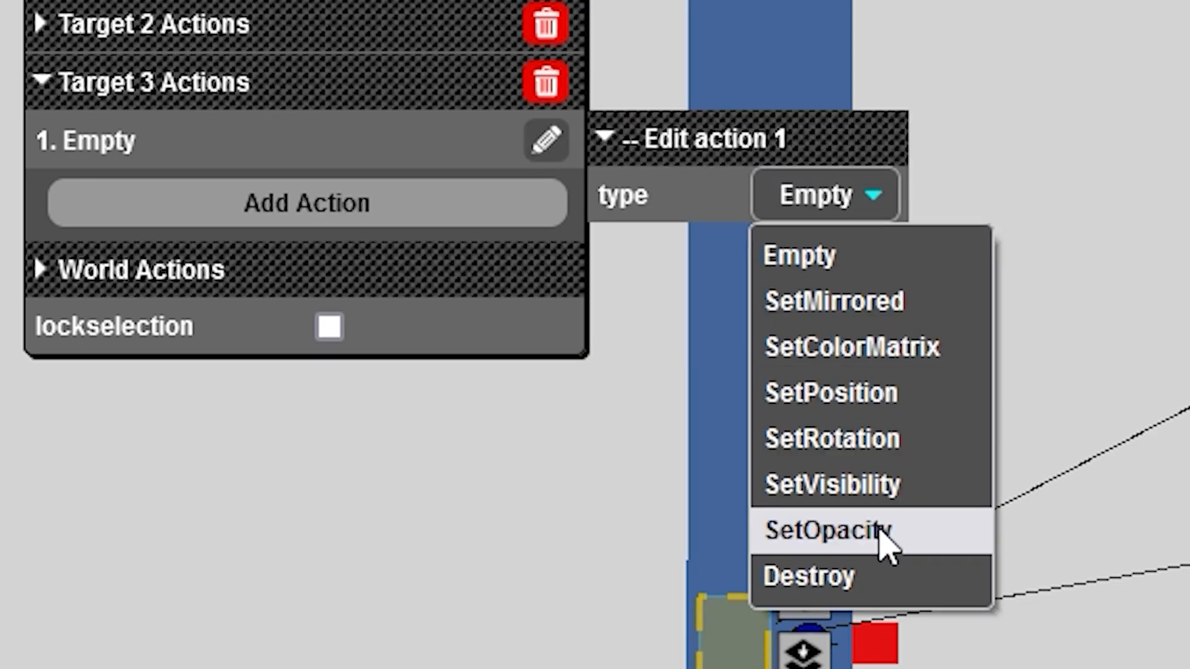
click(884, 533)
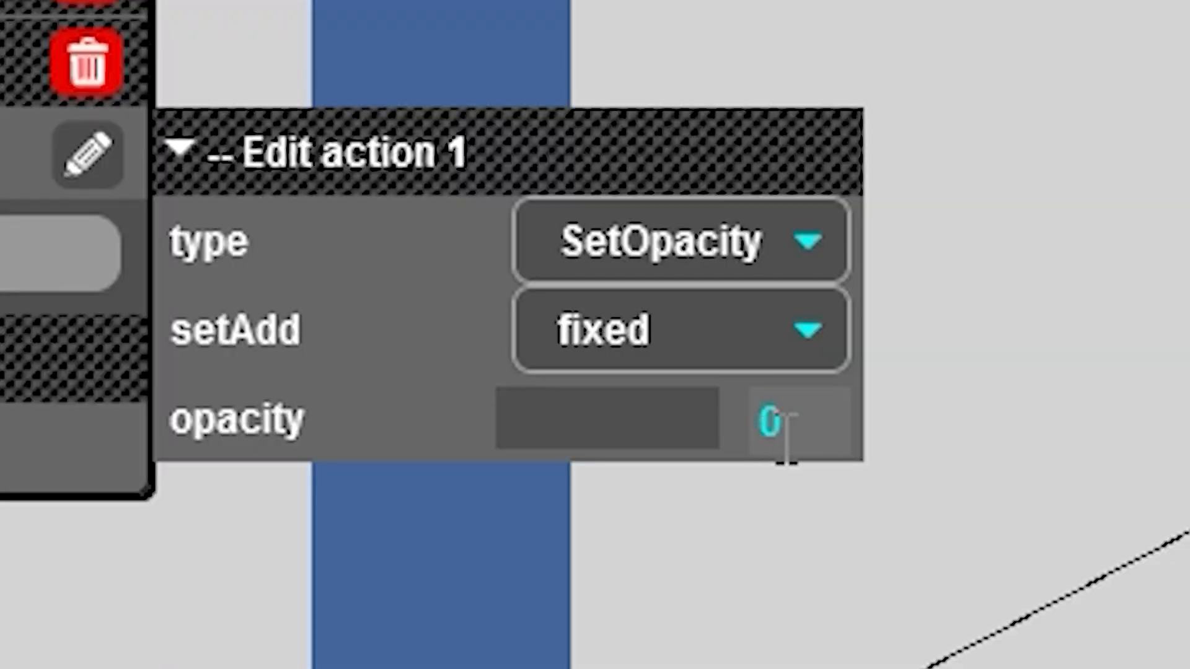
click(1153, 81)
Test the level by reversing the bike toward the wall button to check the red light.
key(t)
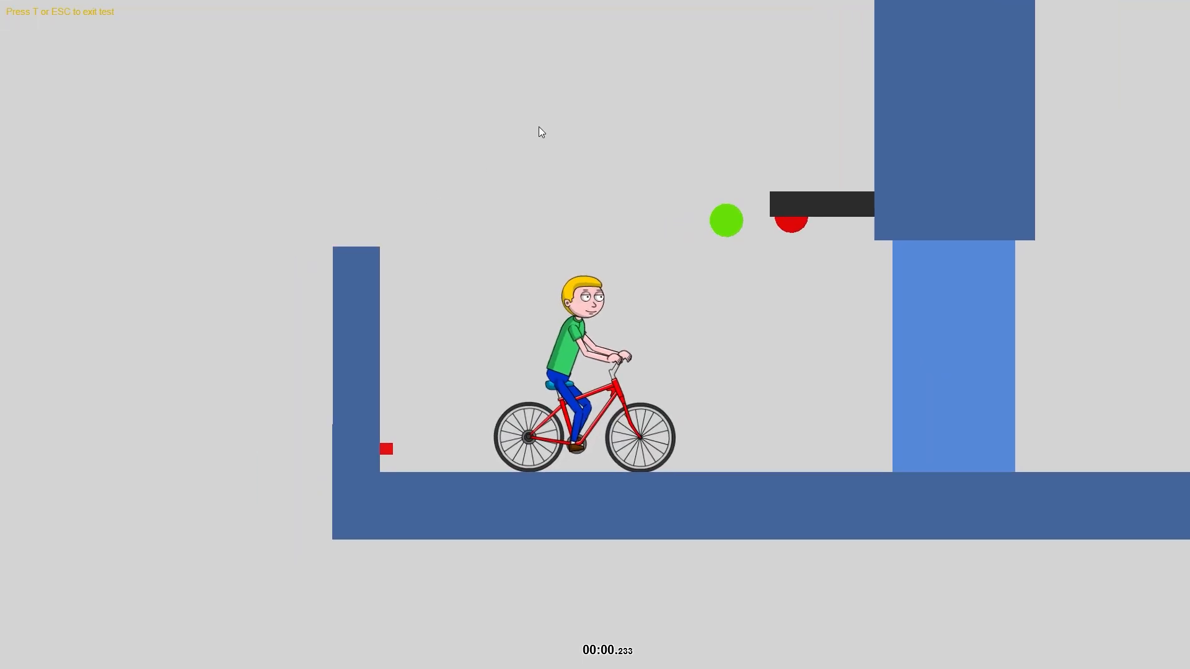
key(Down)
key(t)
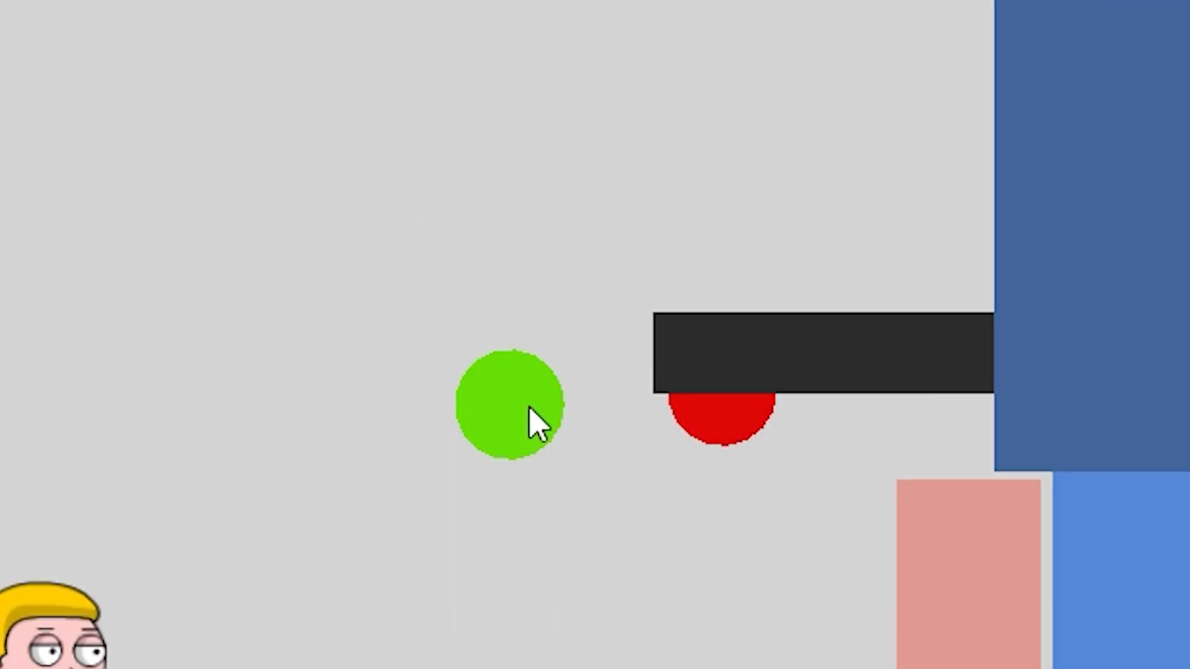
Send the green circle all the way to the back of the layer order.
click(538, 422)
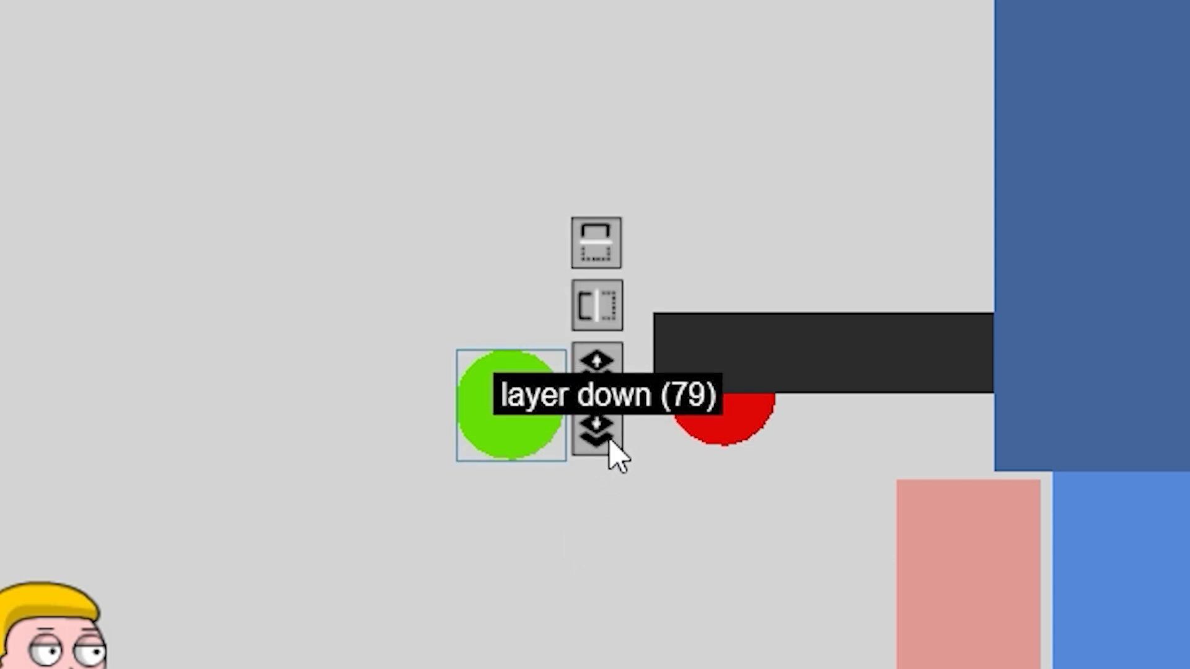
key(shift)
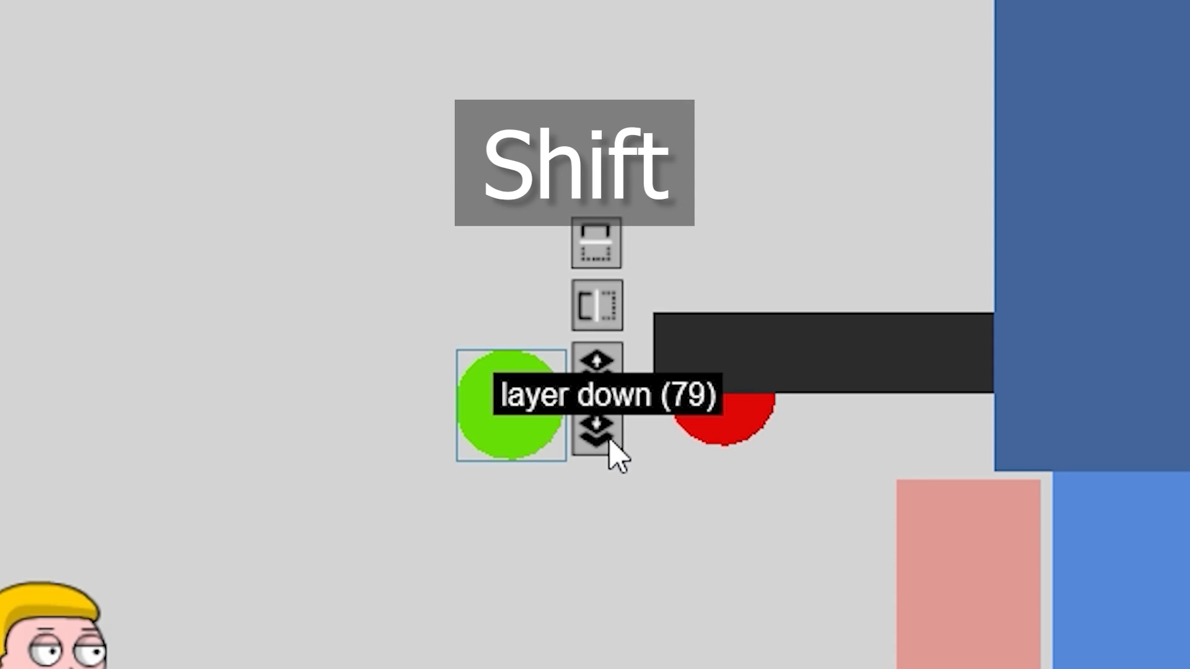
shift+click(609, 440)
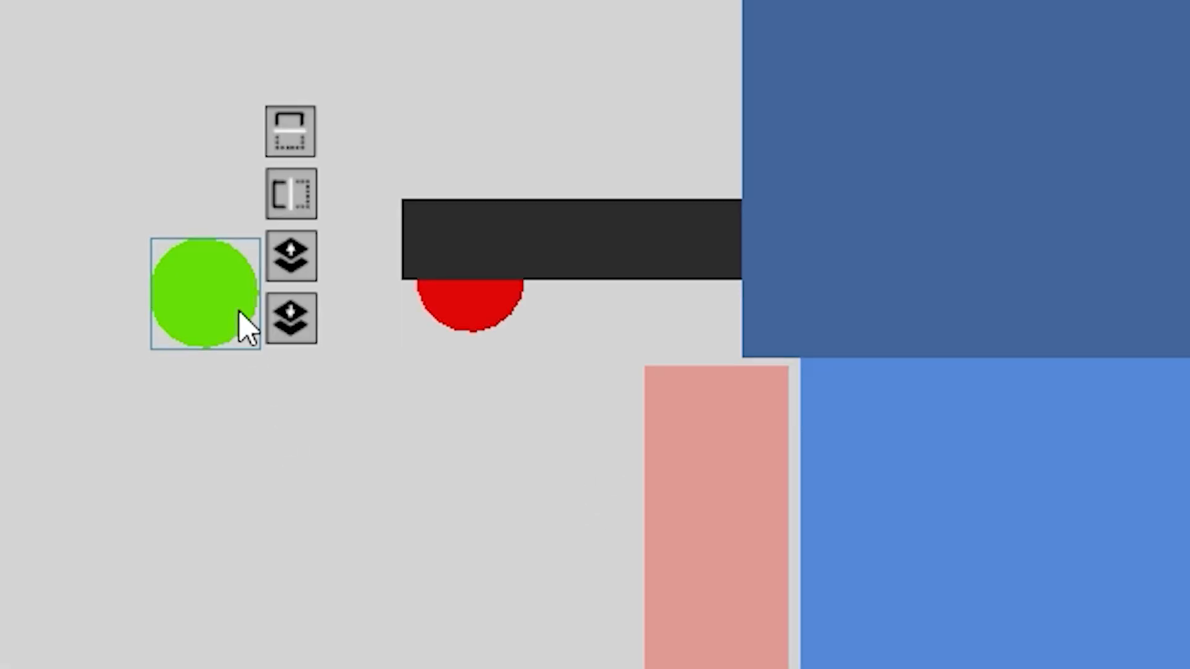
Align the green circle exactly behind the red one by placing it at x 332, y -254.
drag(239, 311, 500, 332)
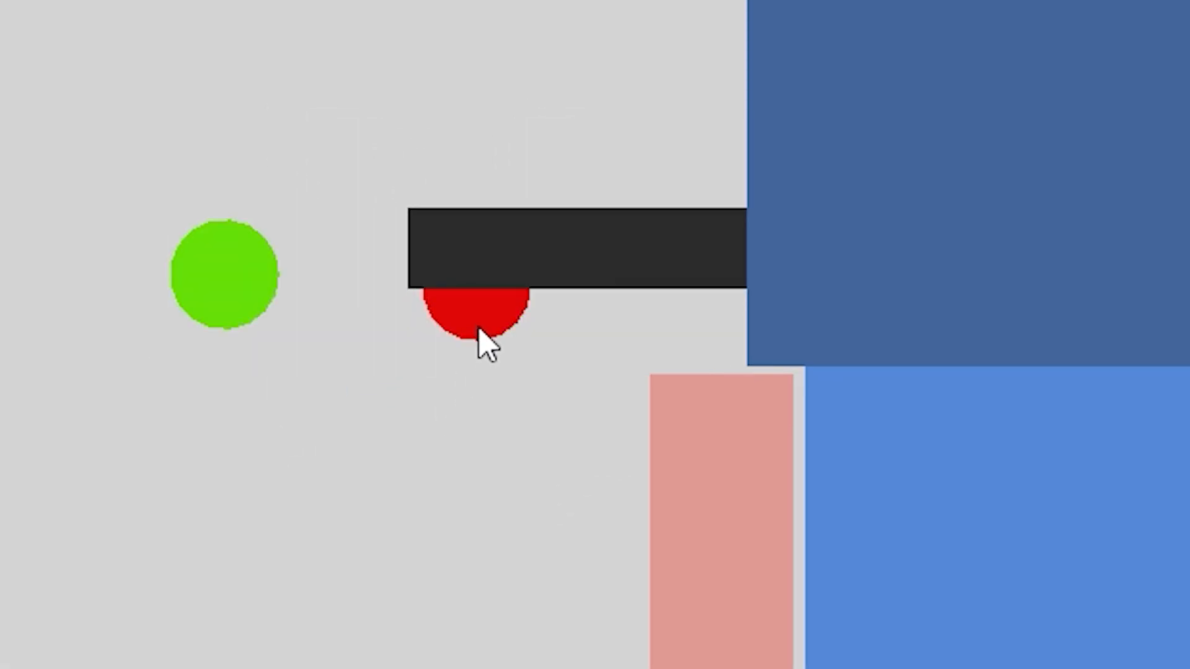
click(479, 328)
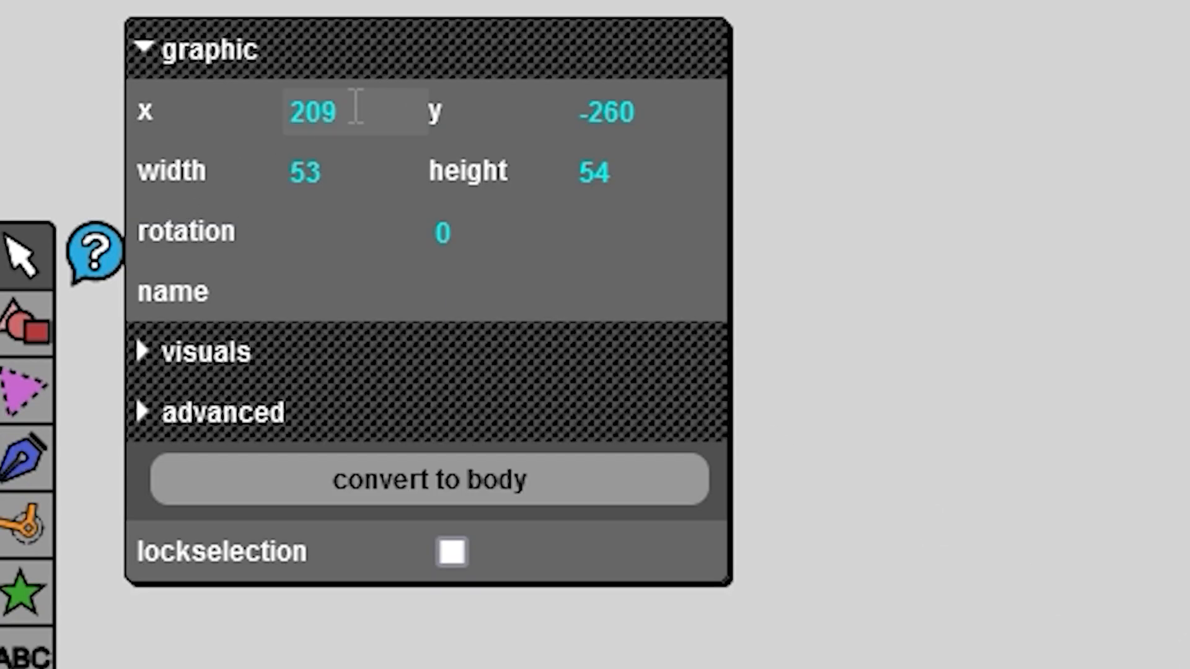
click(353, 109)
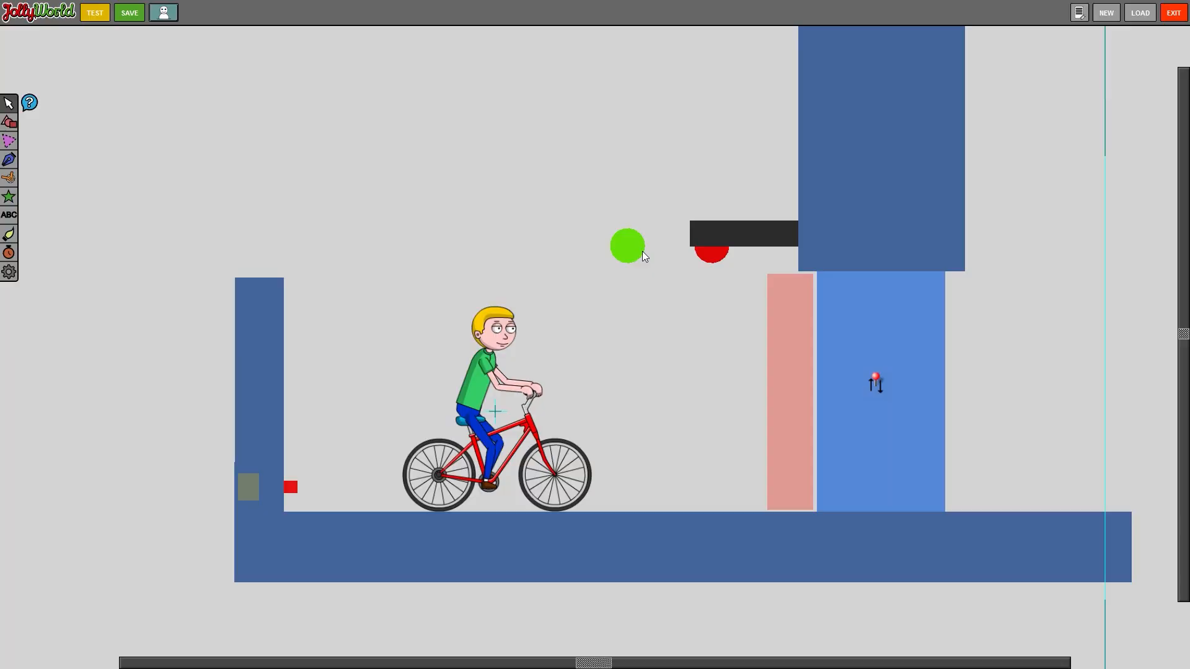
click(642, 251)
click(103, 63)
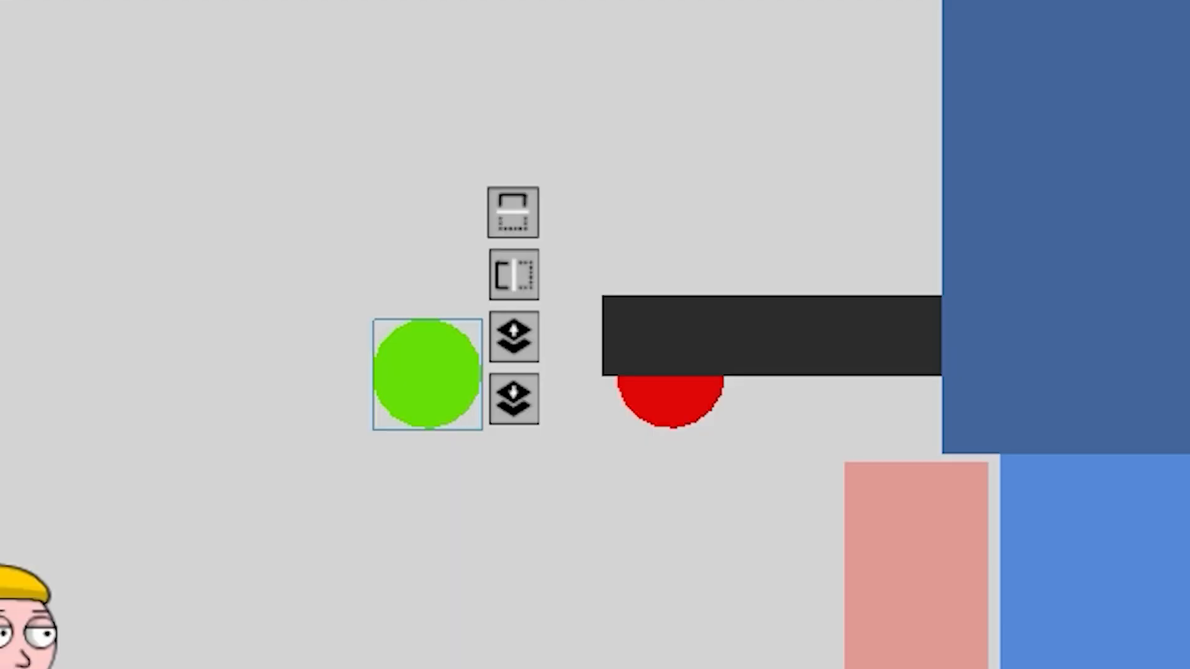
key(Return)
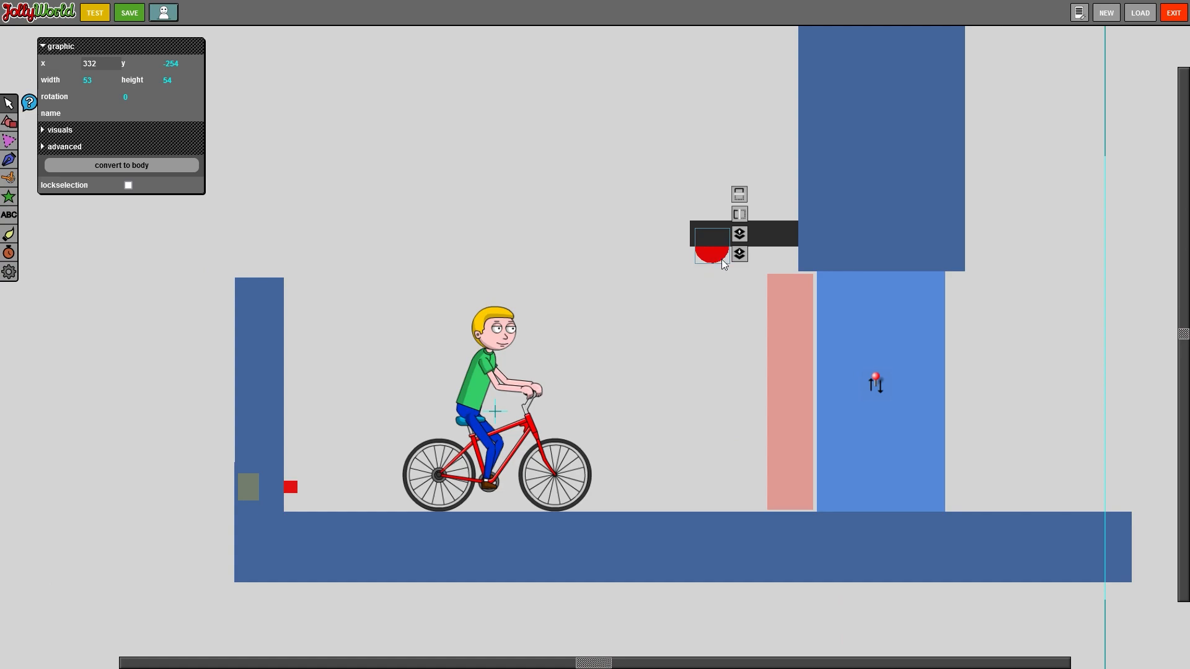
Test the indicator light and door by pushing the wall button with the bike and riding forward.
click(616, 177)
key(t)
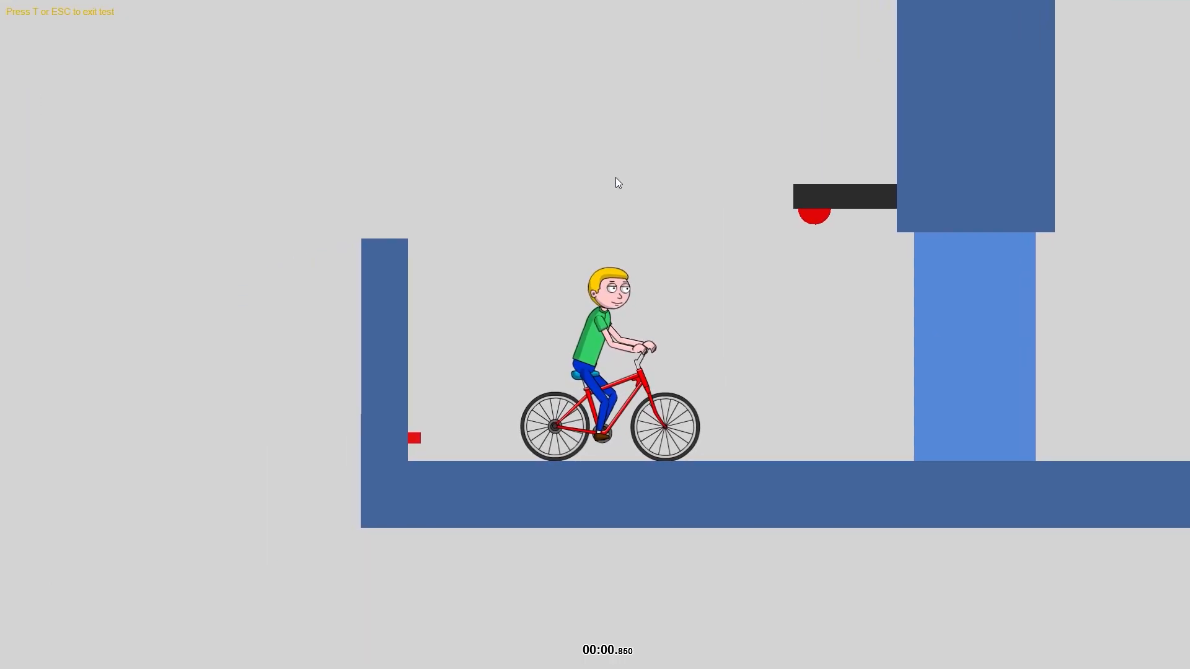
key(Down)
key(Up)
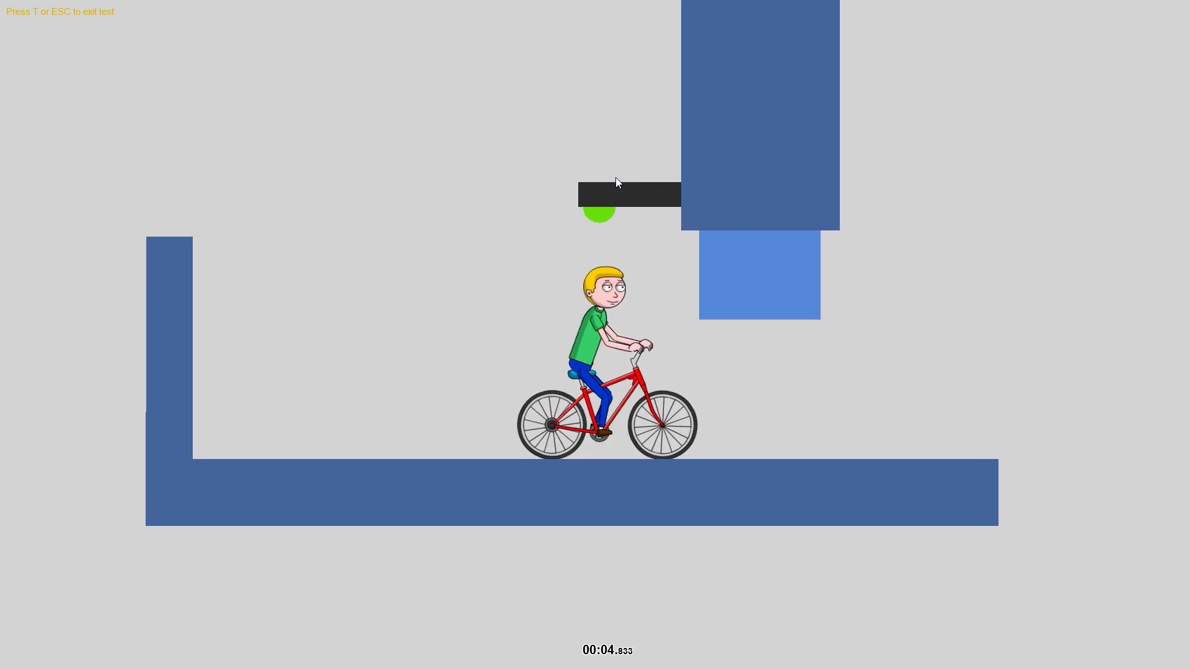
key(t)
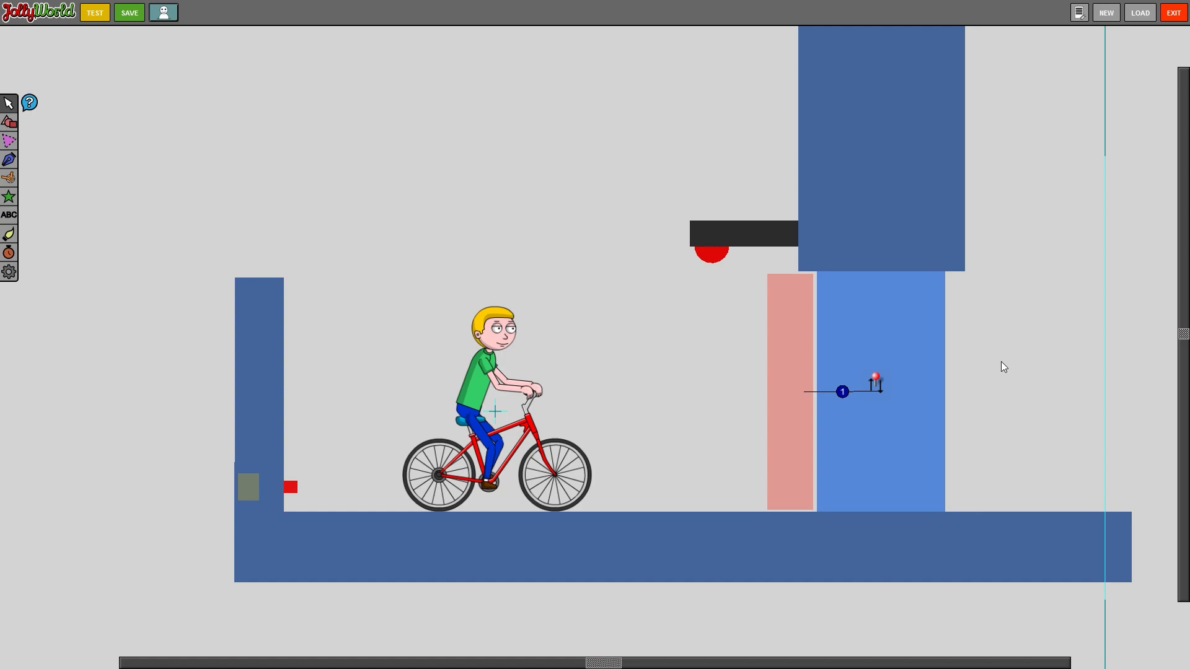
key(t)
key(Up)
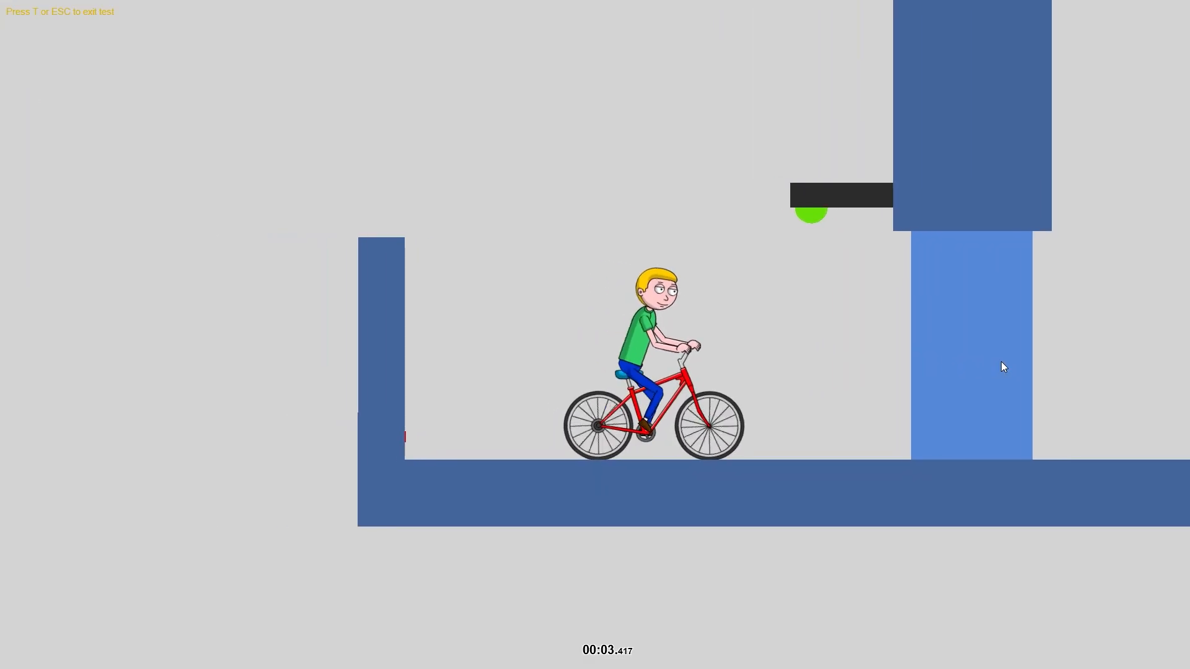
key(t)
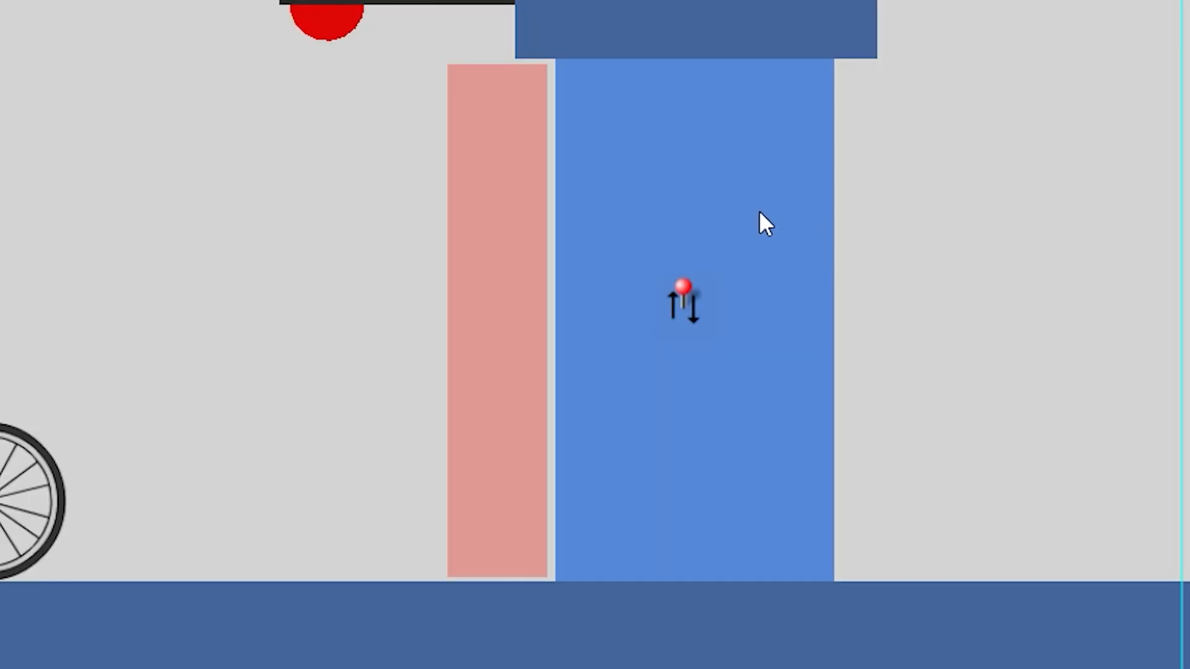
Raise the door partway into the block above and shift its sliding joint toward the door's lower-left corner.
drag(758, 210, 757, 7)
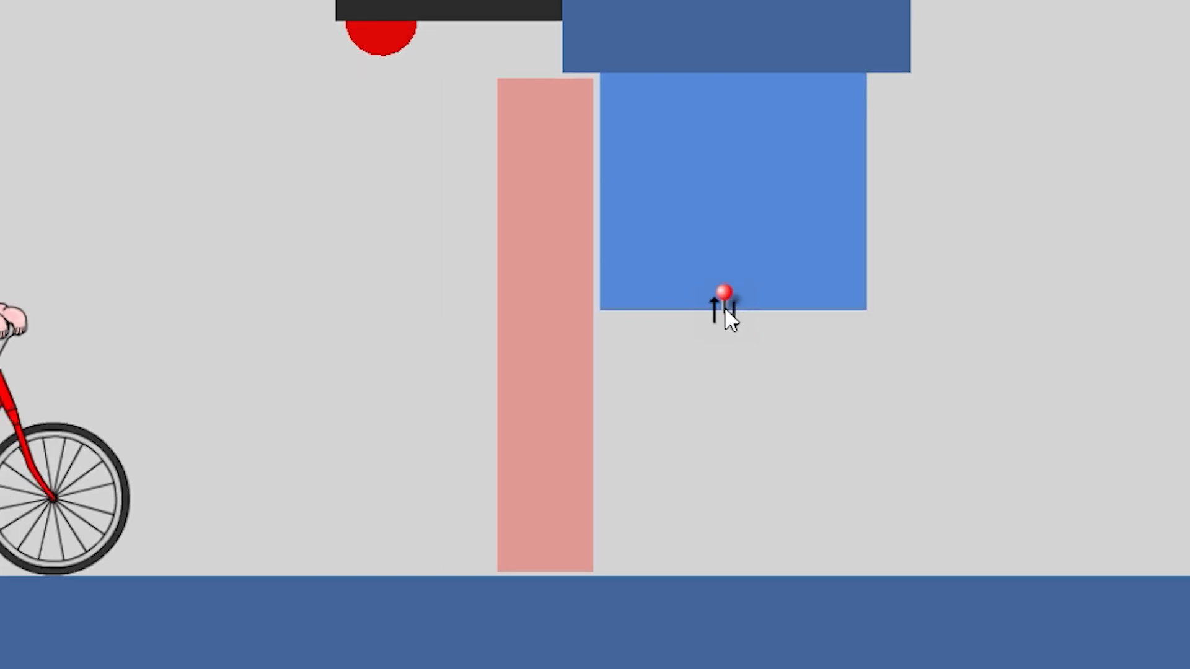
drag(725, 310, 696, 310)
click(801, 241)
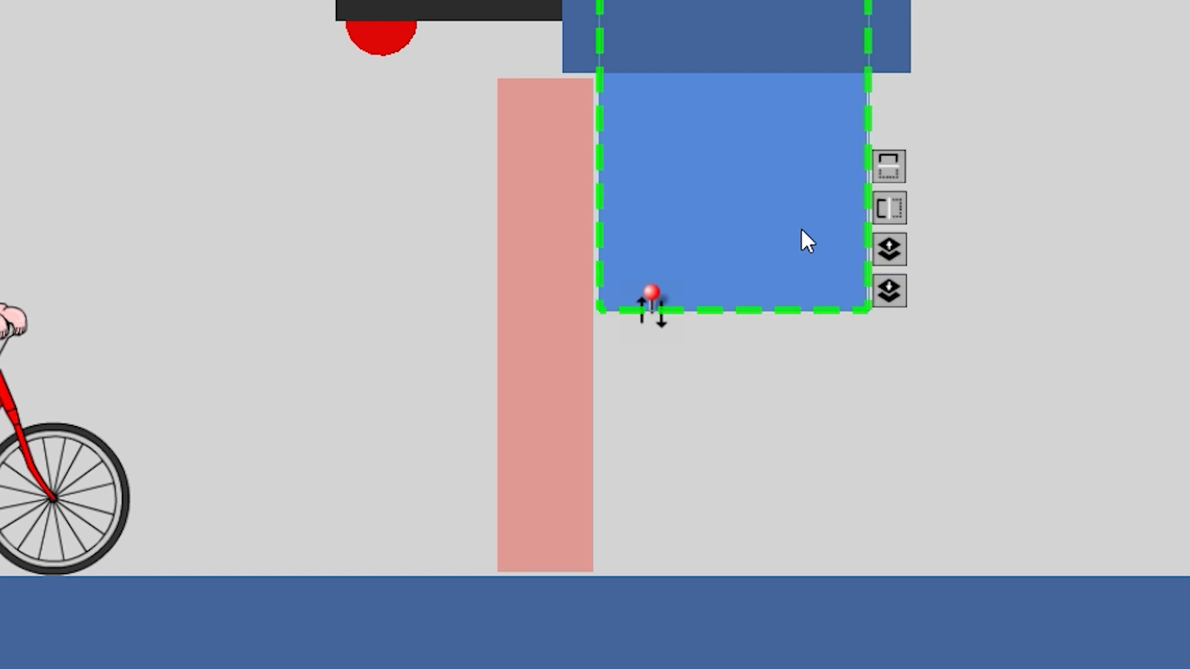
Place a copy of the door panel directly below it and add a slide joint to the lower panel beside the existing joint.
key(c)
drag(820, 151, 765, 468)
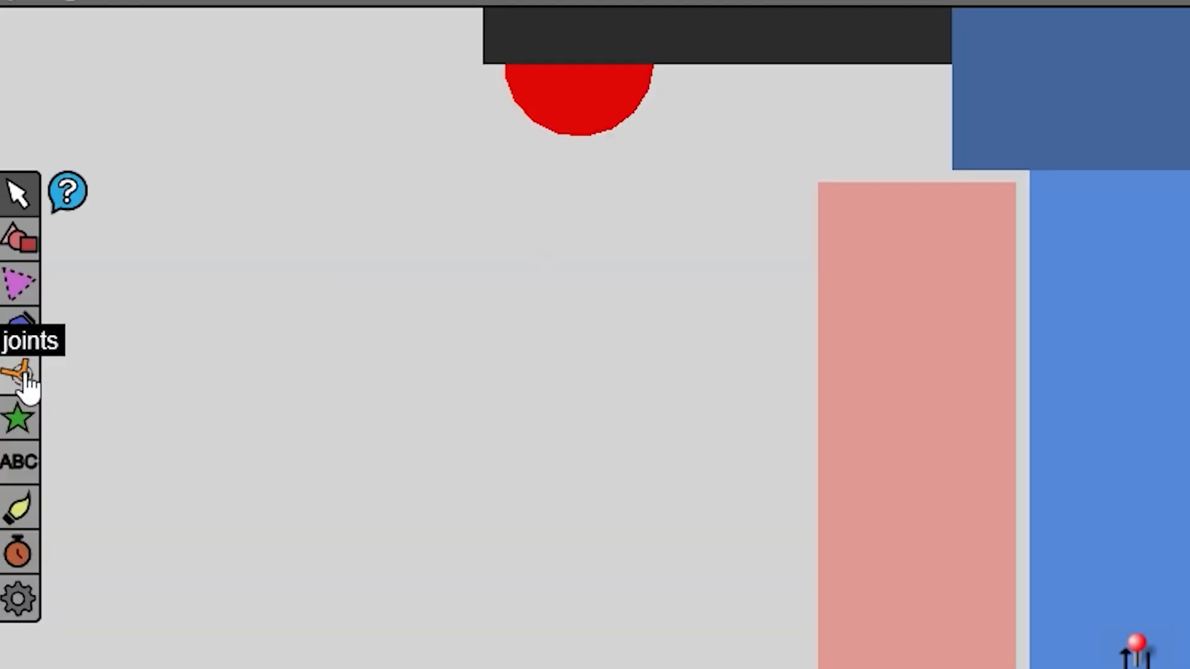
click(12, 180)
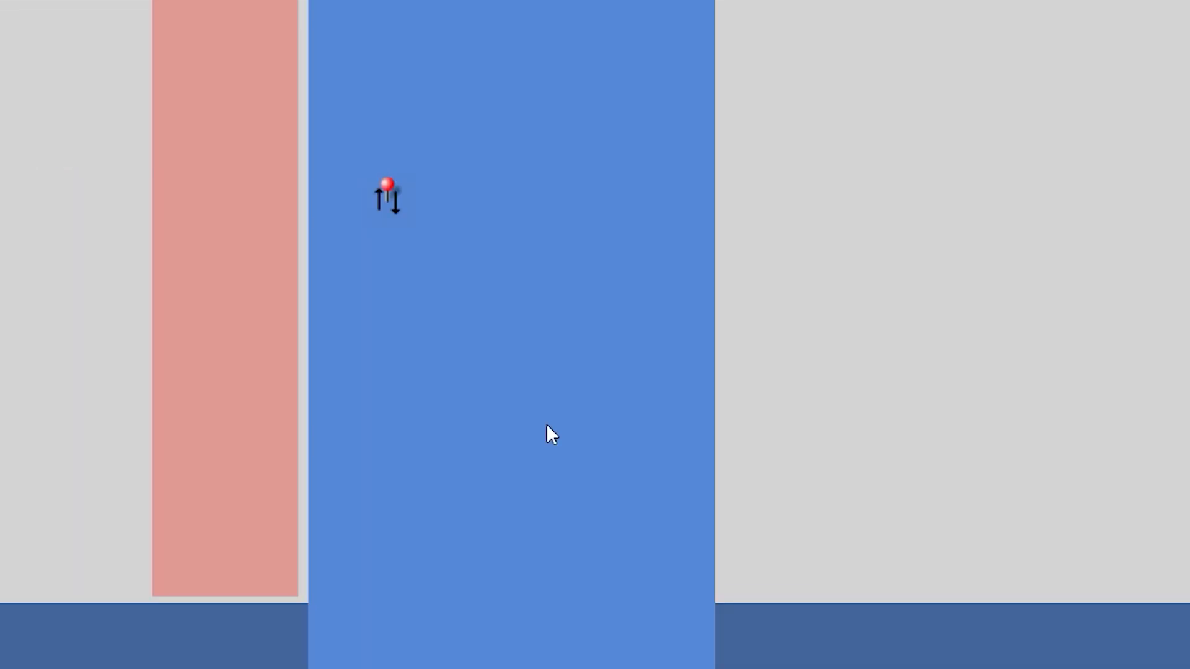
click(545, 421)
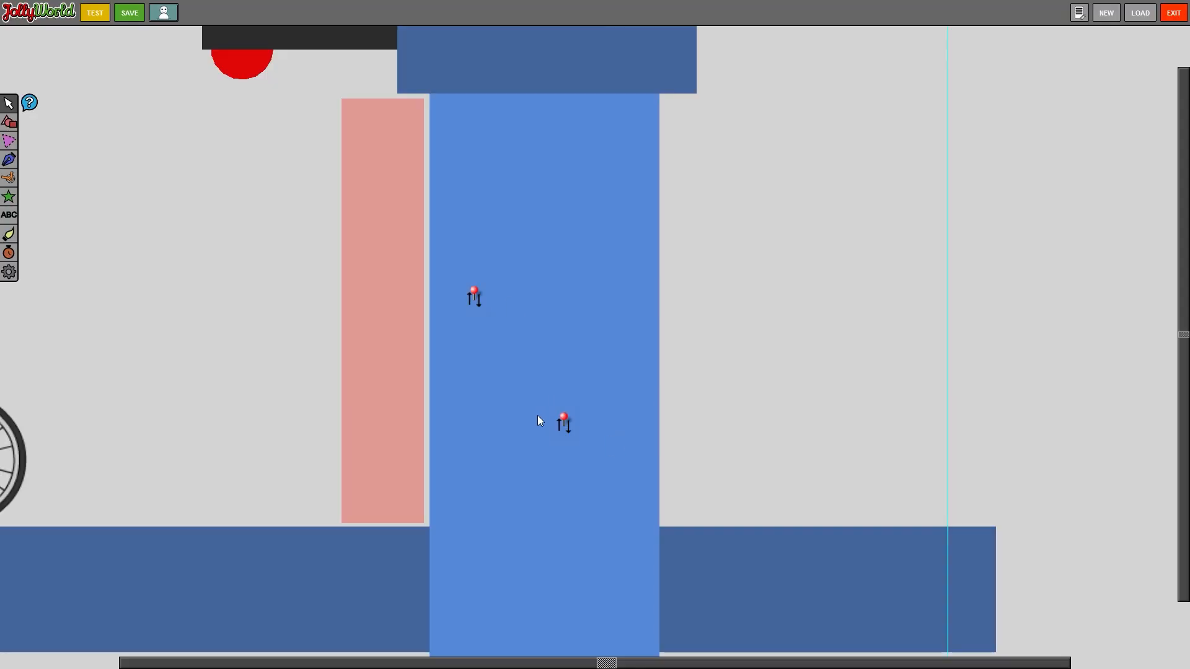
drag(549, 410, 552, 347)
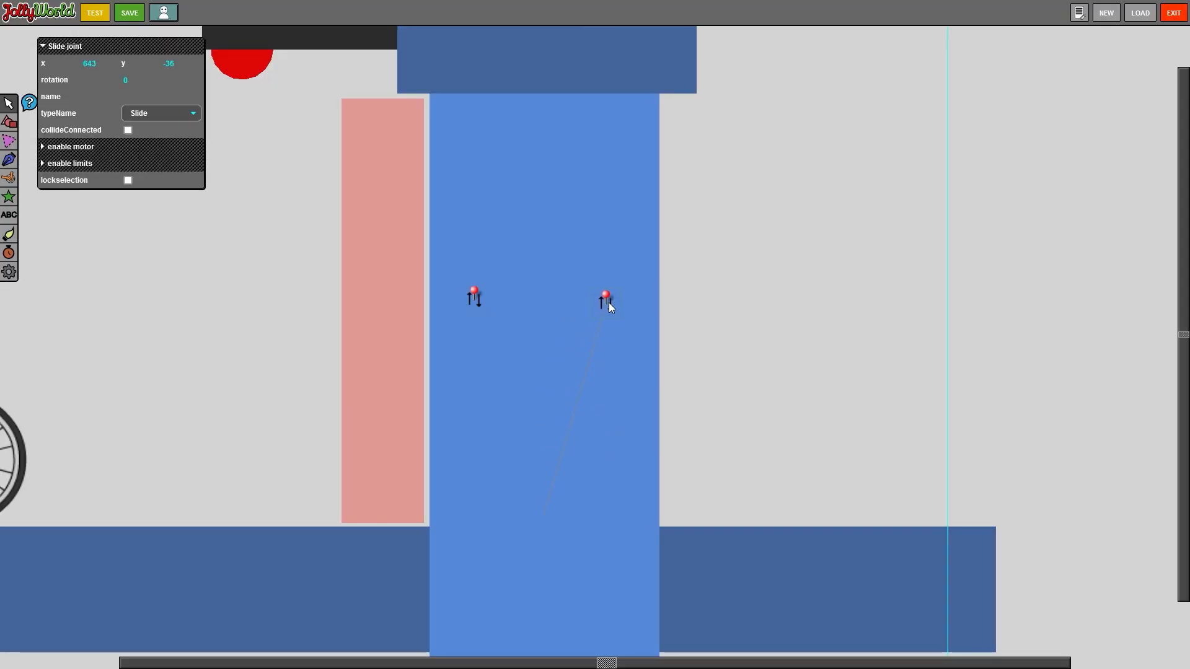
Check the upper panel joint's limits, then enable limits on the lower panel's slide joint with a lower limit of -340.
click(127, 166)
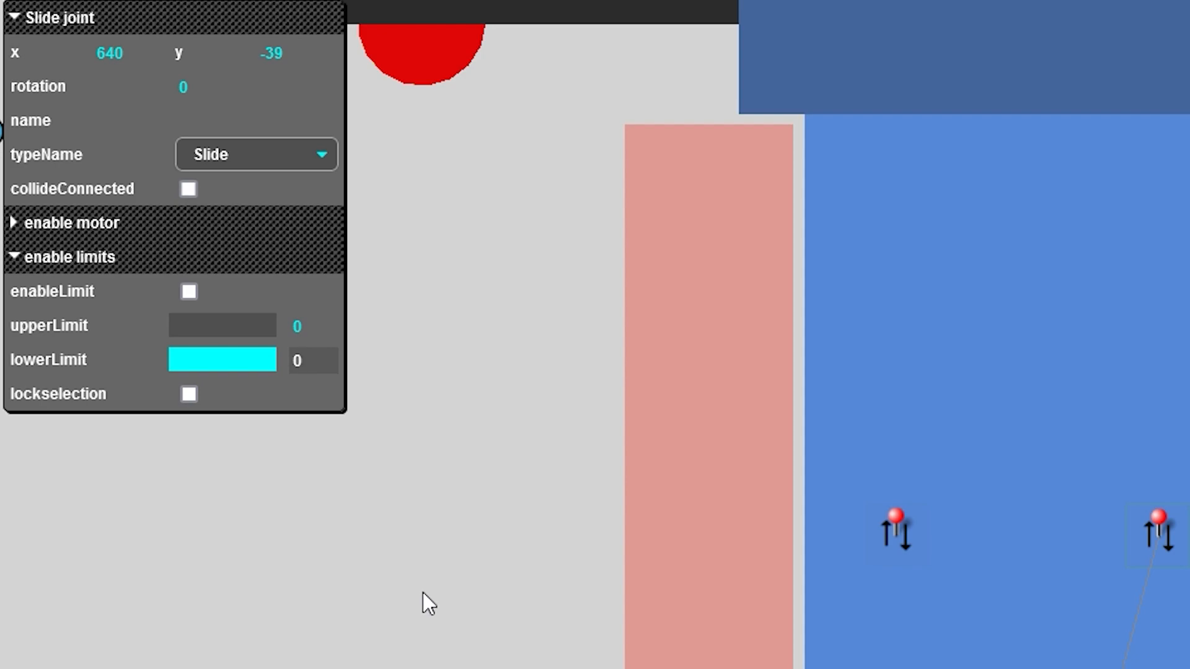
click(889, 538)
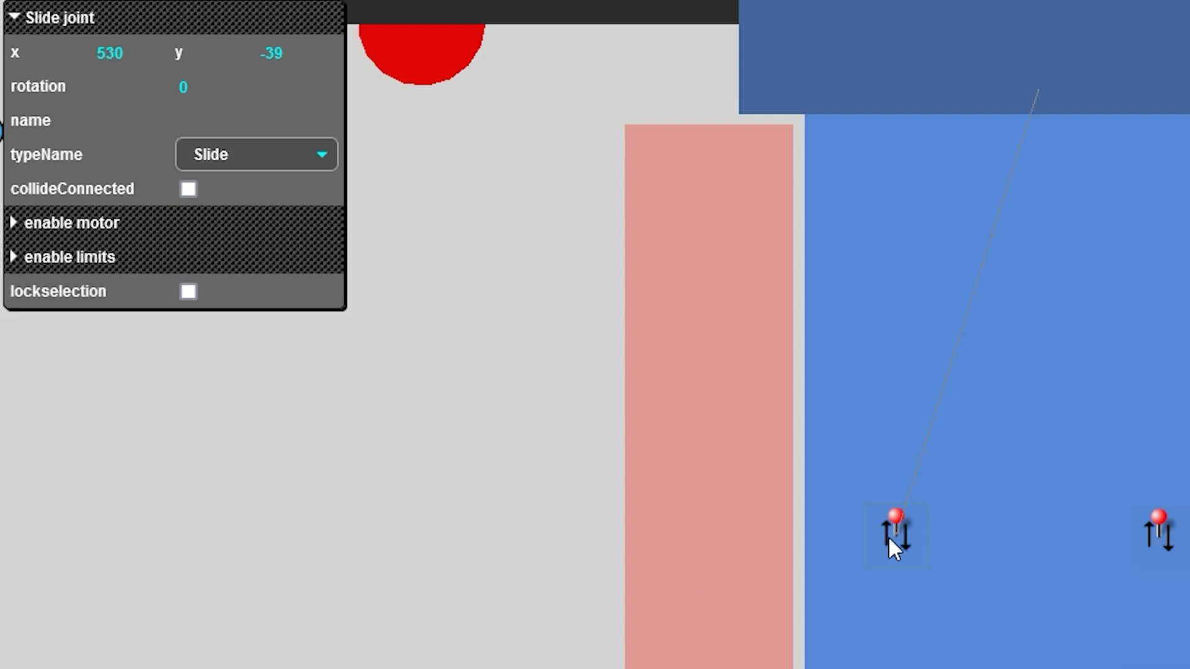
click(184, 260)
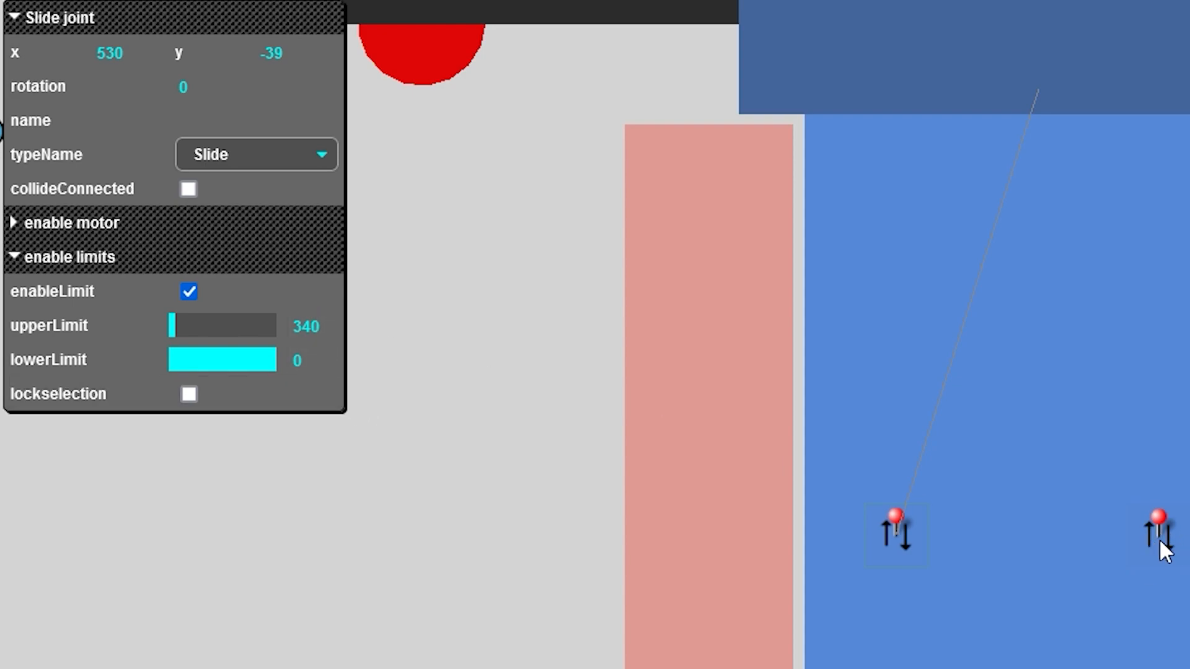
click(1163, 551)
click(178, 263)
click(303, 363)
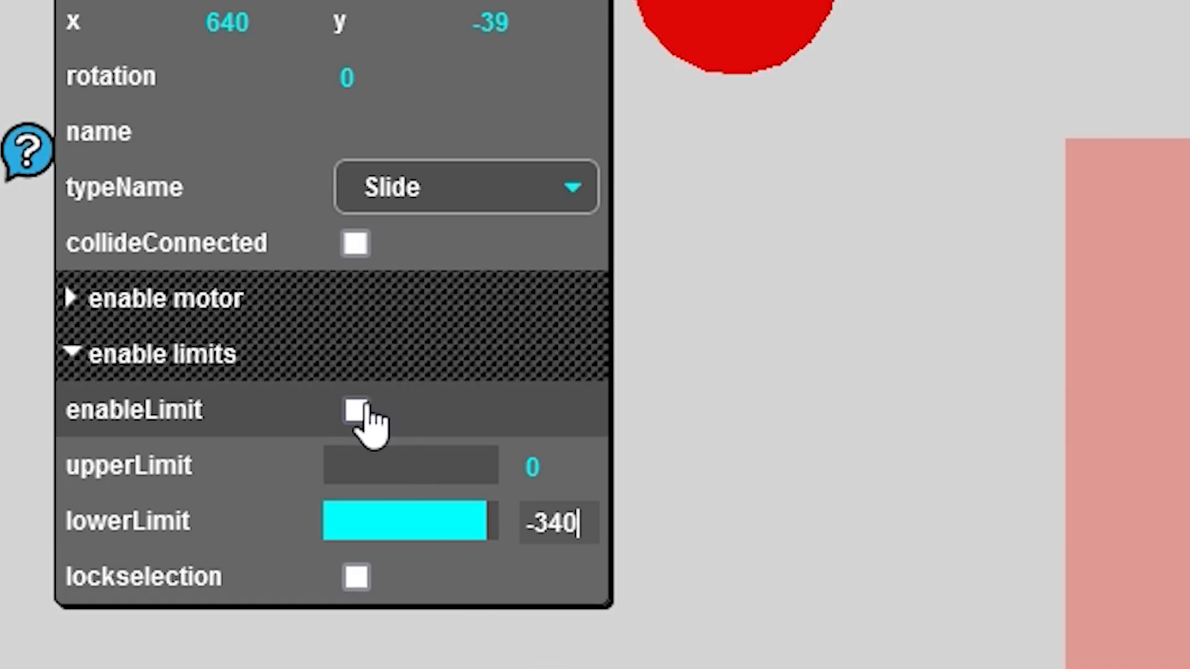
click(190, 292)
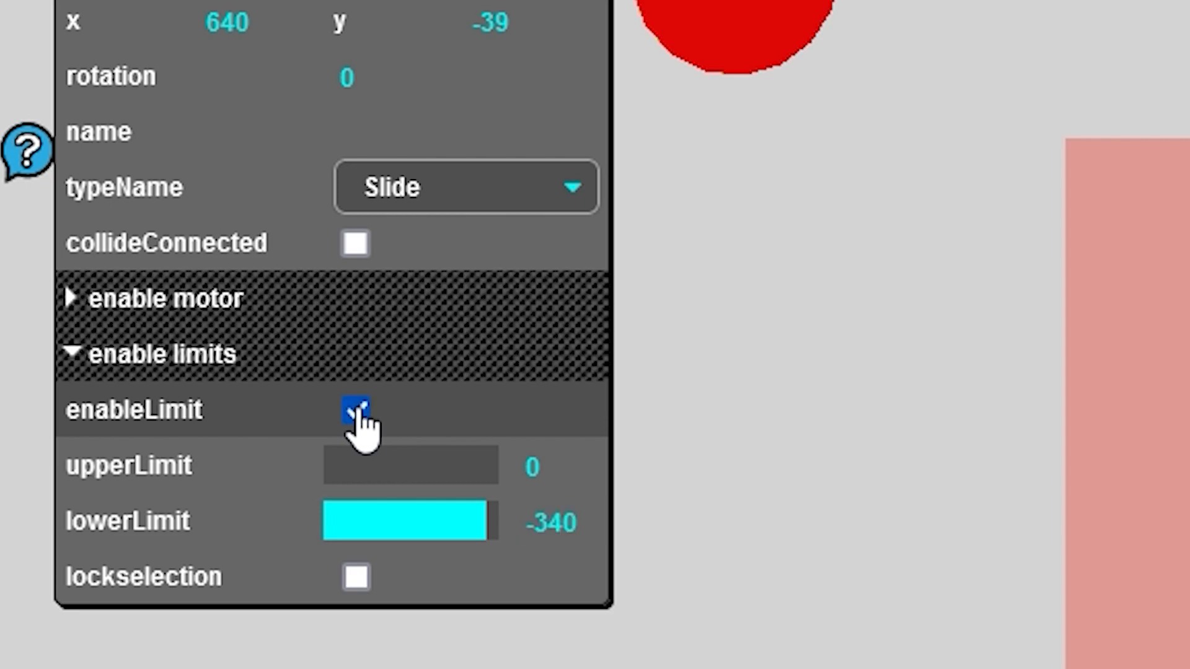
Enable the motor on the lower panel's slide joint and raise its maximum motor force.
click(252, 303)
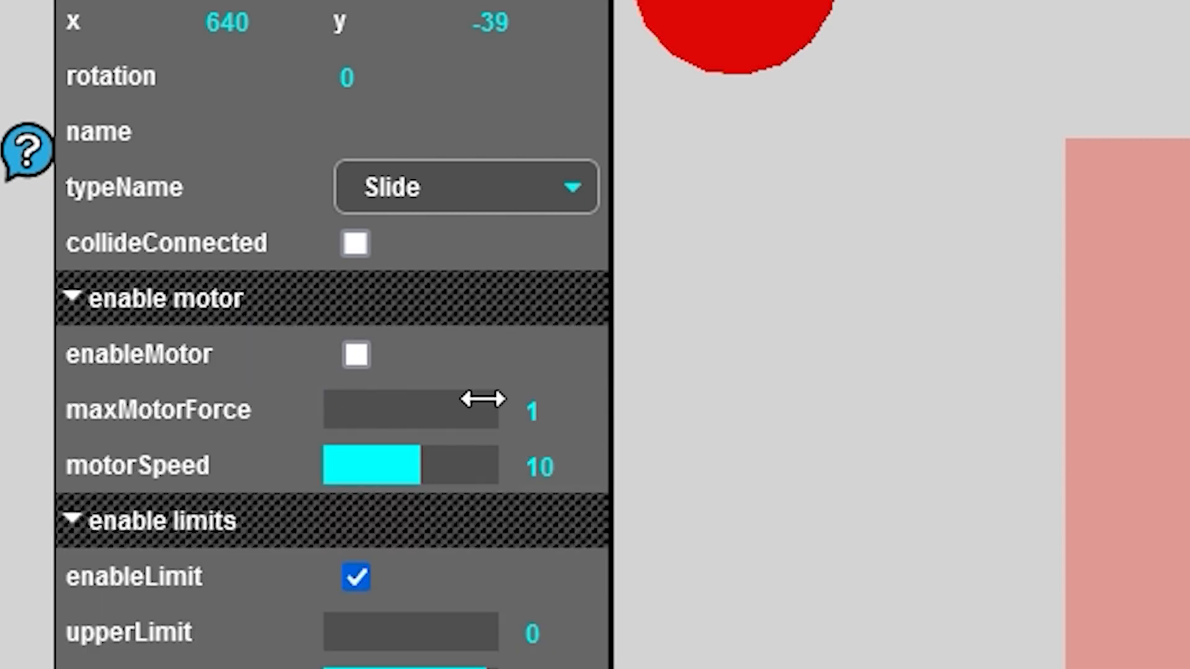
click(356, 356)
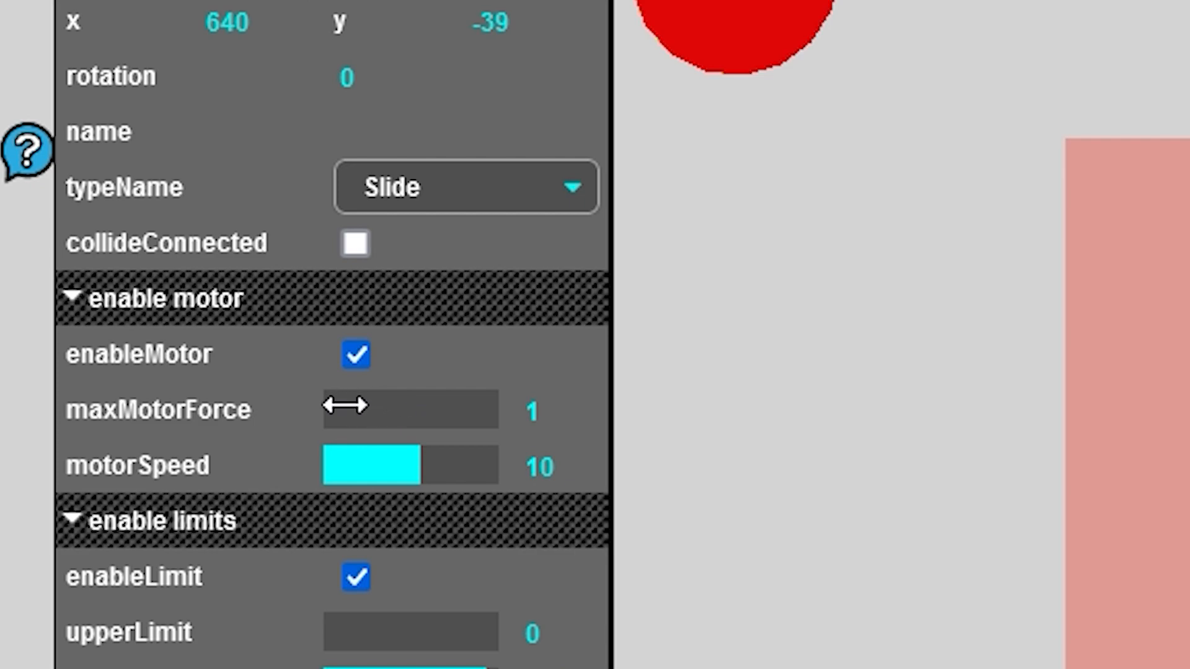
drag(347, 403, 545, 409)
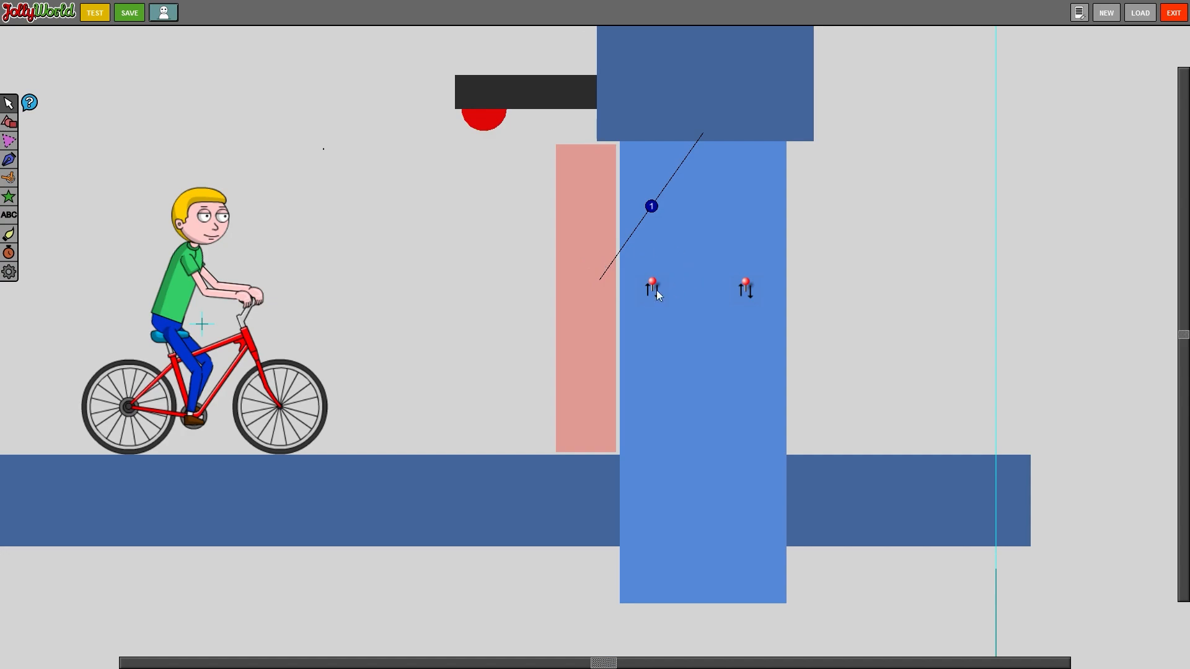
Add the lower door panel as a second target of the tall trigger beside the door and give it a SetStatic action.
click(592, 293)
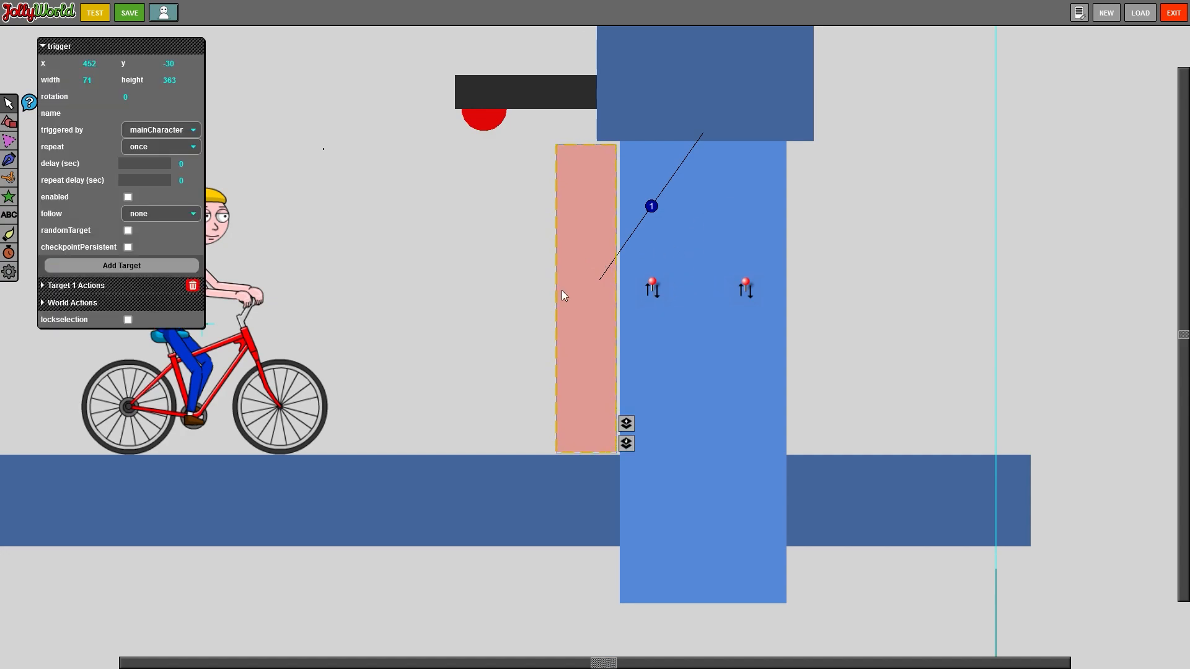
click(99, 287)
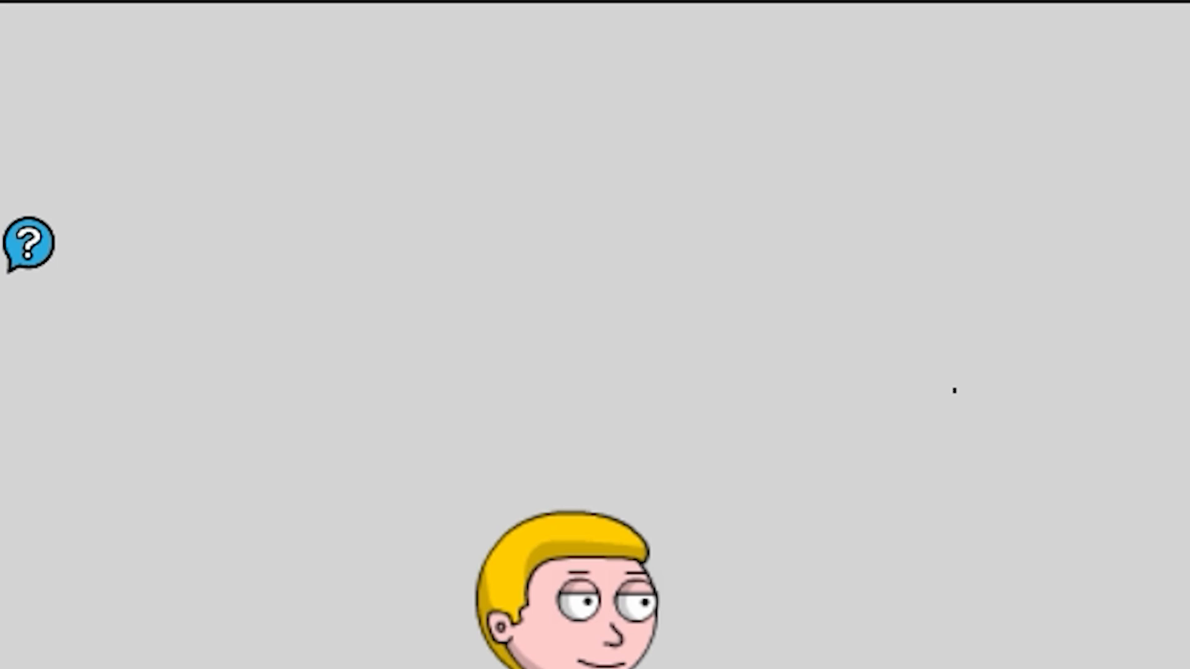
click(603, 300)
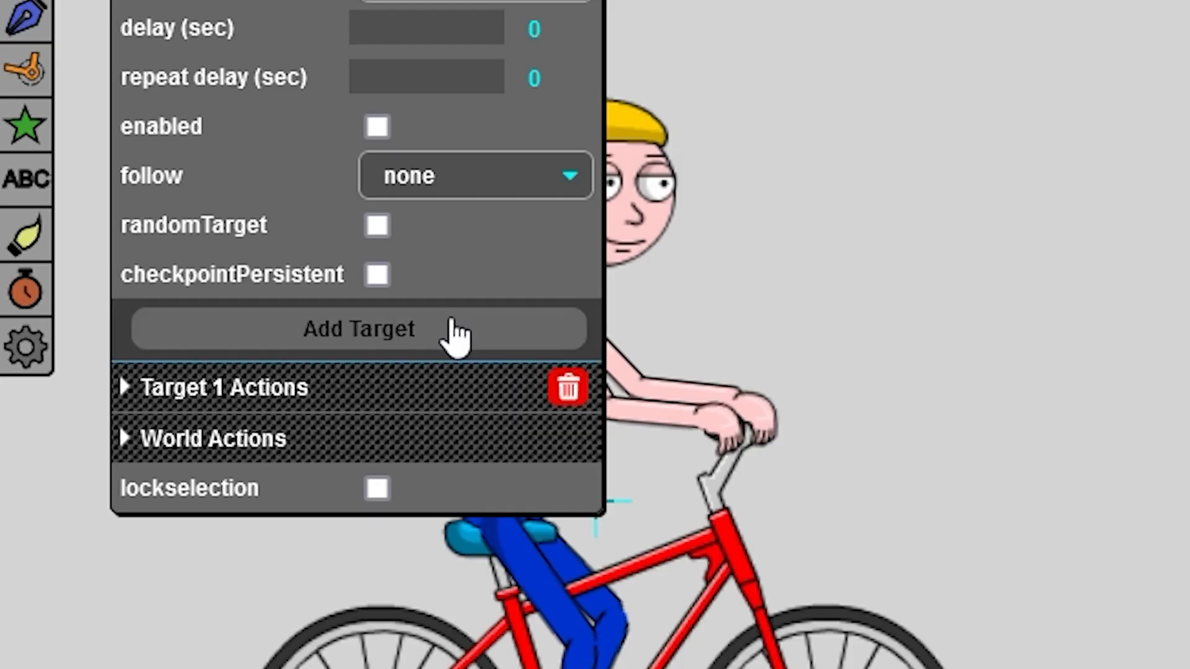
click(145, 266)
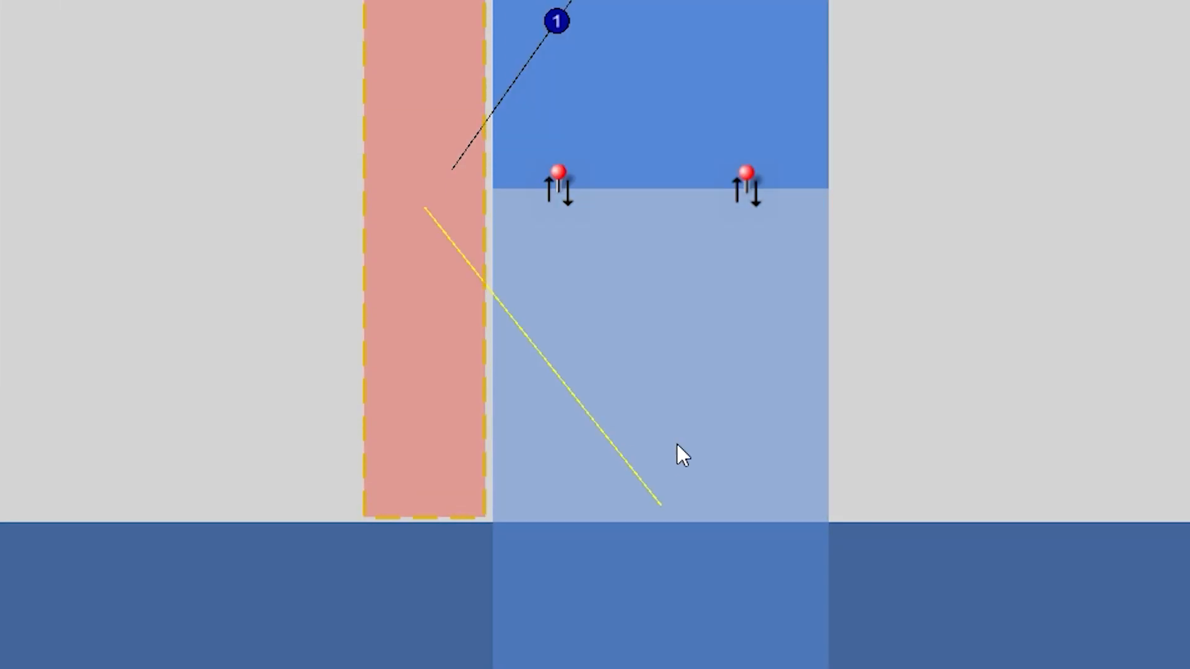
click(677, 445)
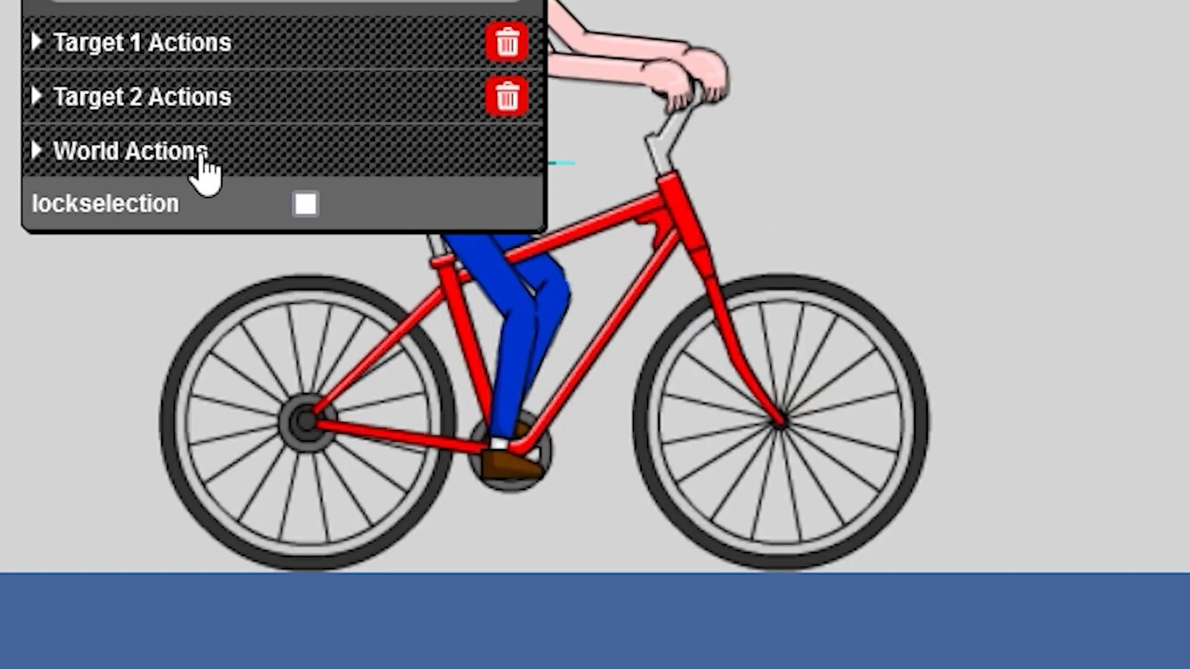
click(121, 103)
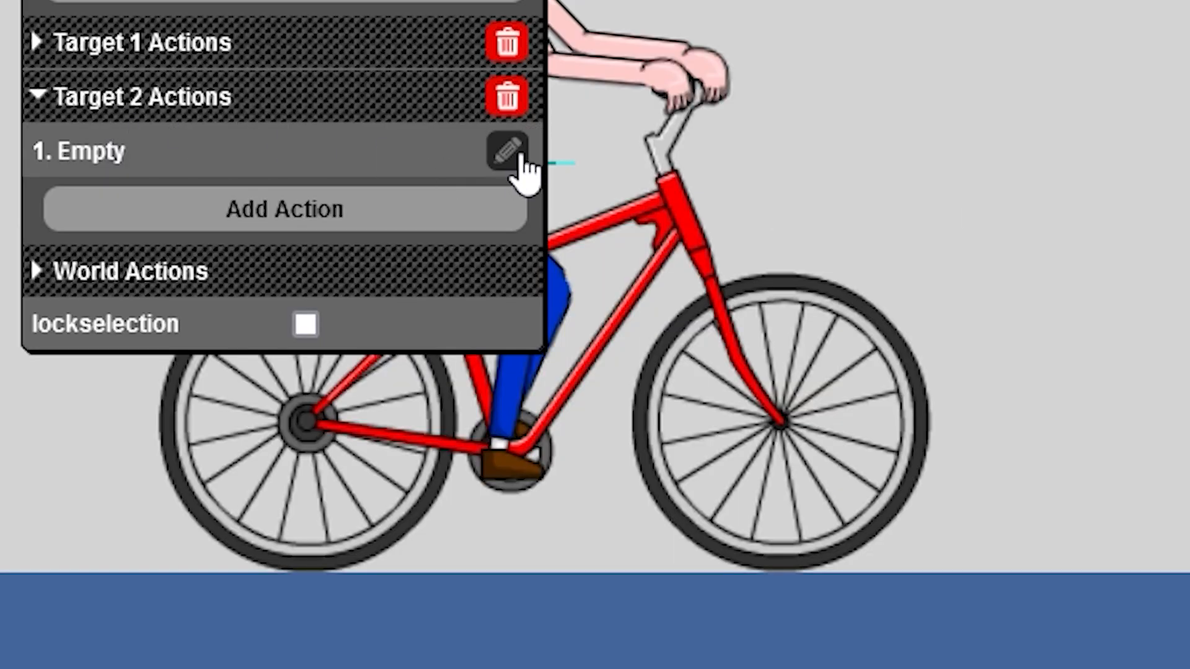
click(520, 158)
click(816, 207)
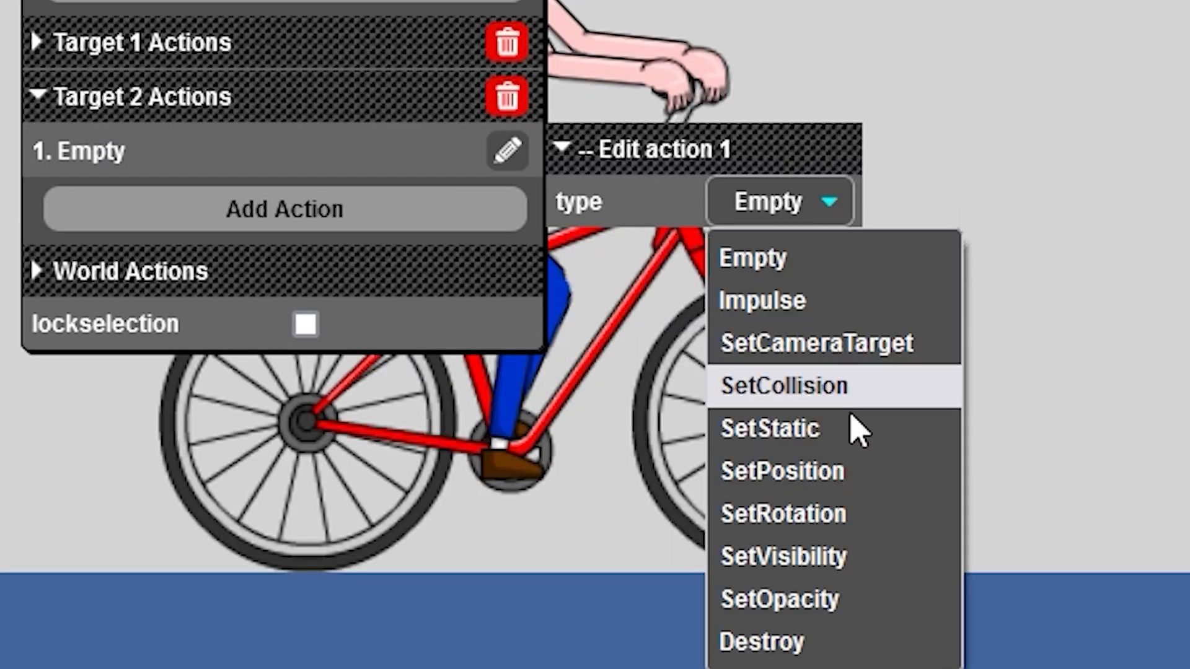
click(855, 434)
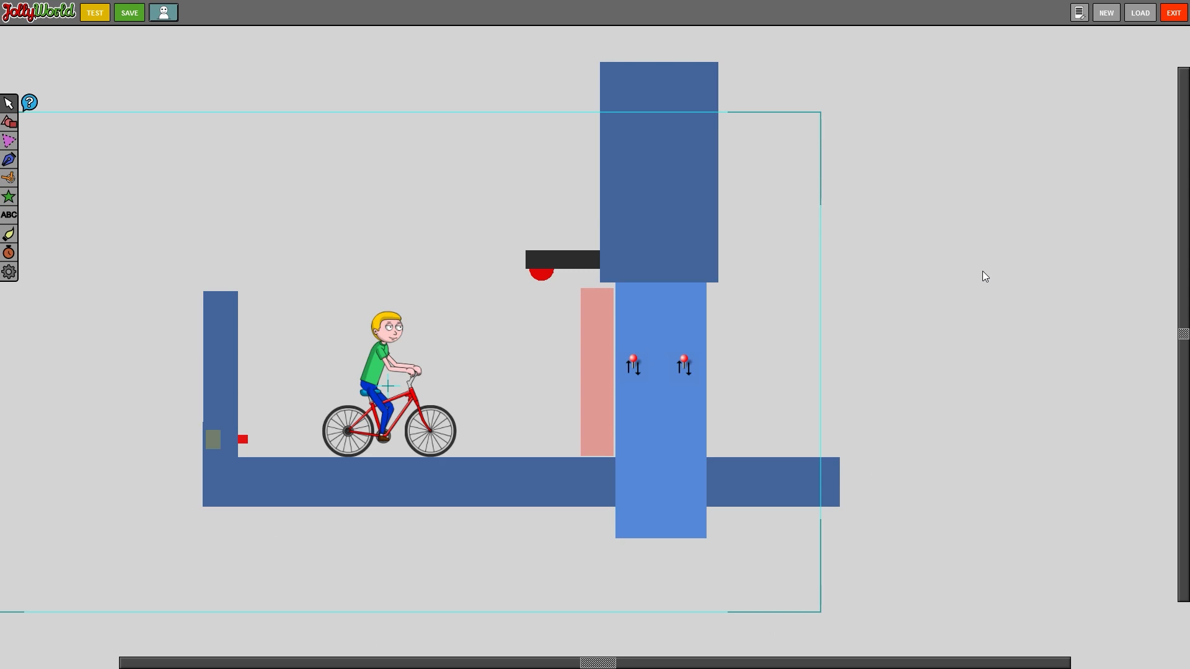
Test the two-part door by riding the bike to the wall button and back toward the doorway.
key(t)
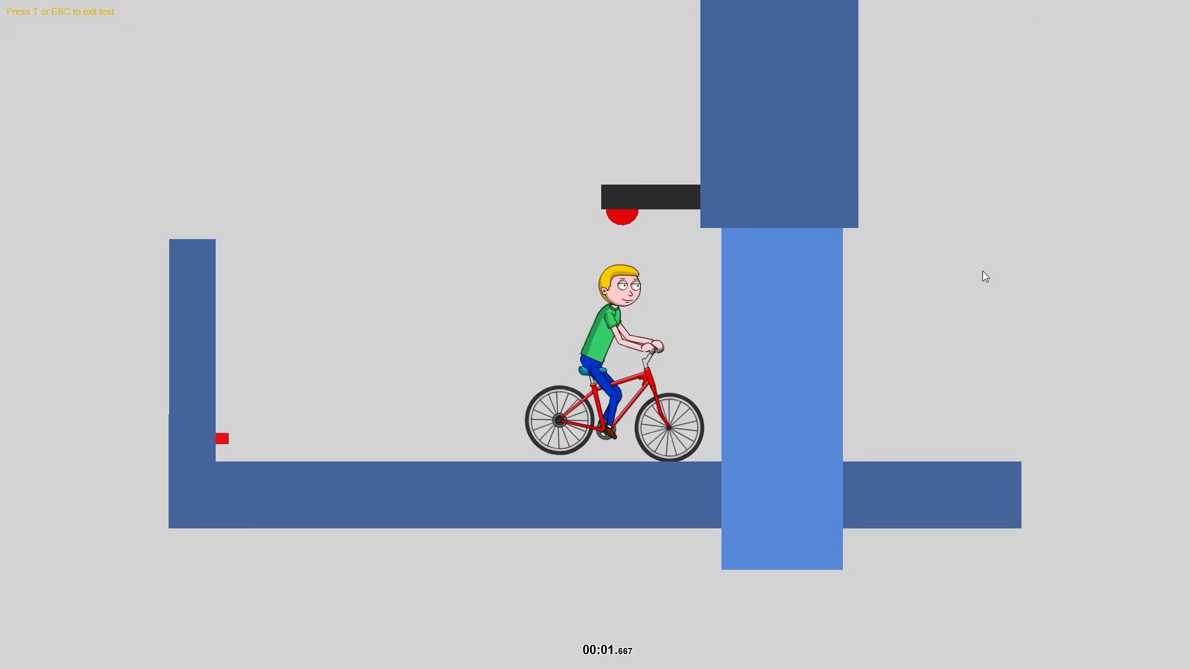
key(Down)
key(Up)
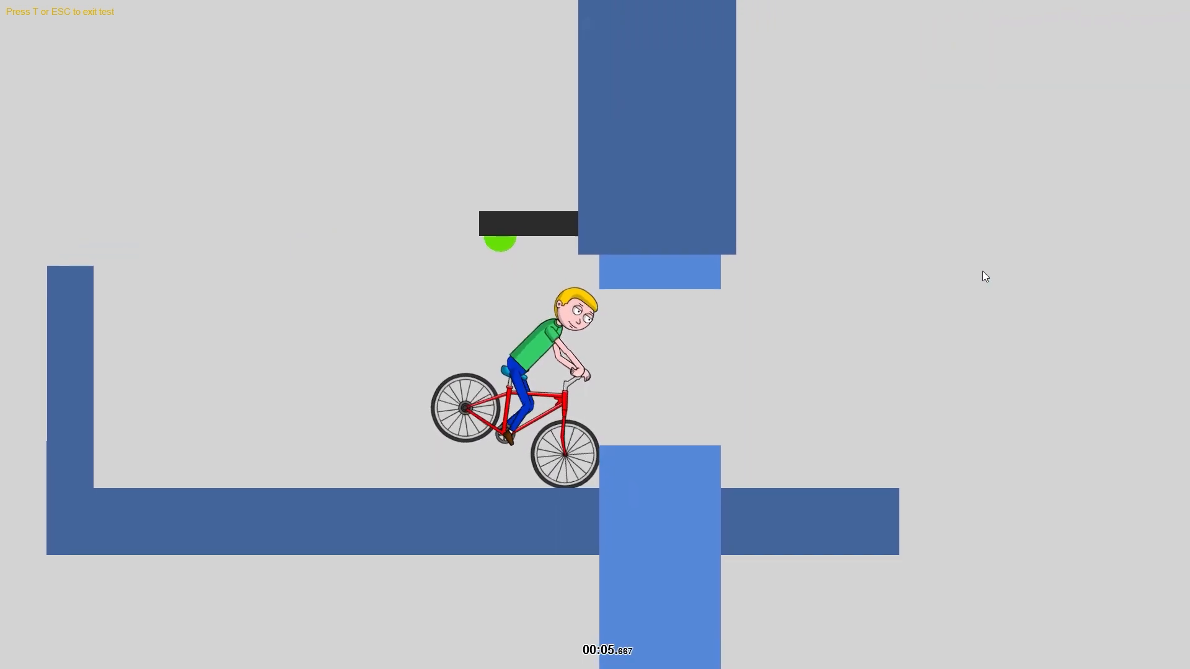
key(Up)
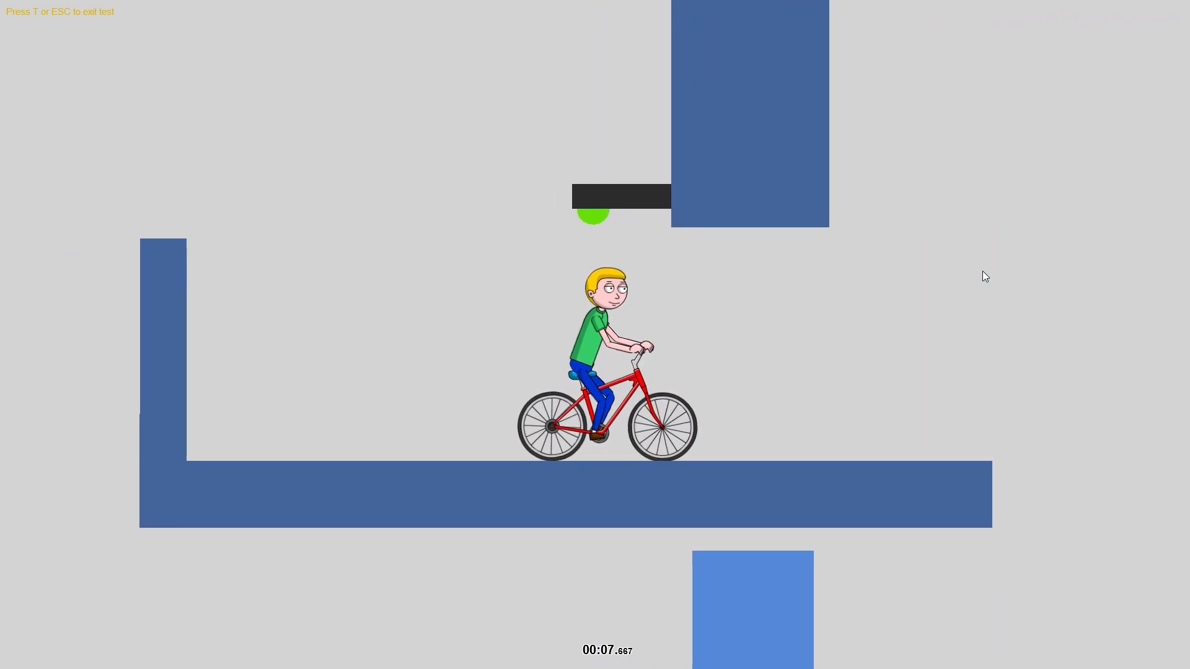
key(Escape)
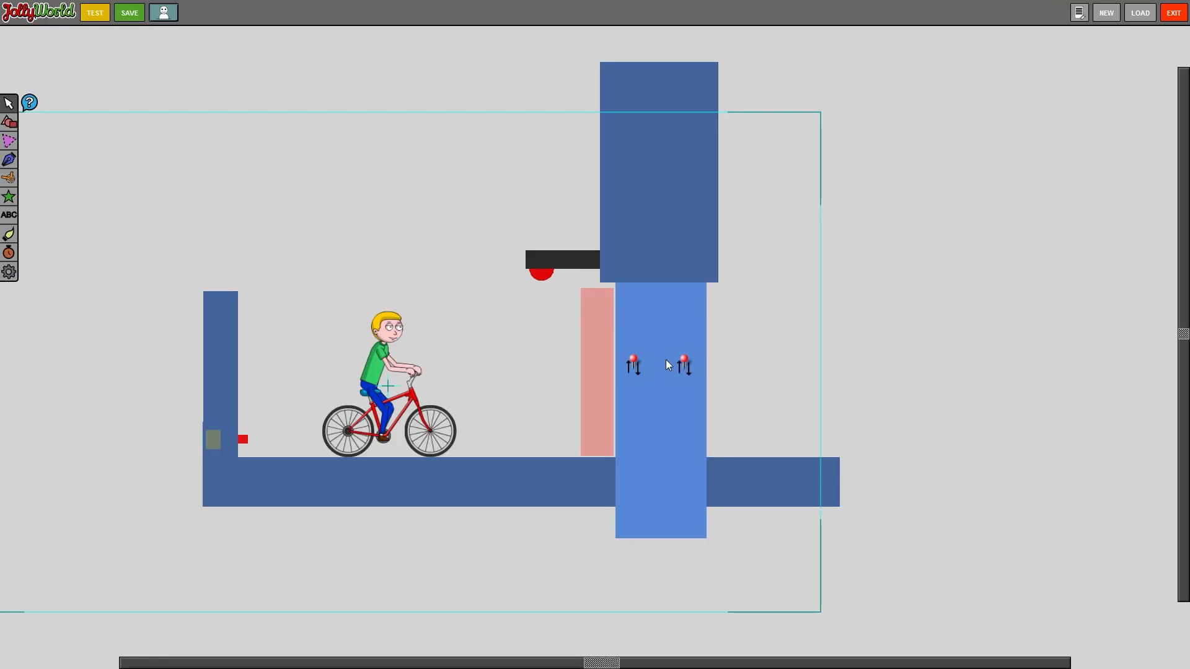
Reduce the upper limit of the upper panel's slide joint and briefly test the split door.
click(640, 366)
click(677, 304)
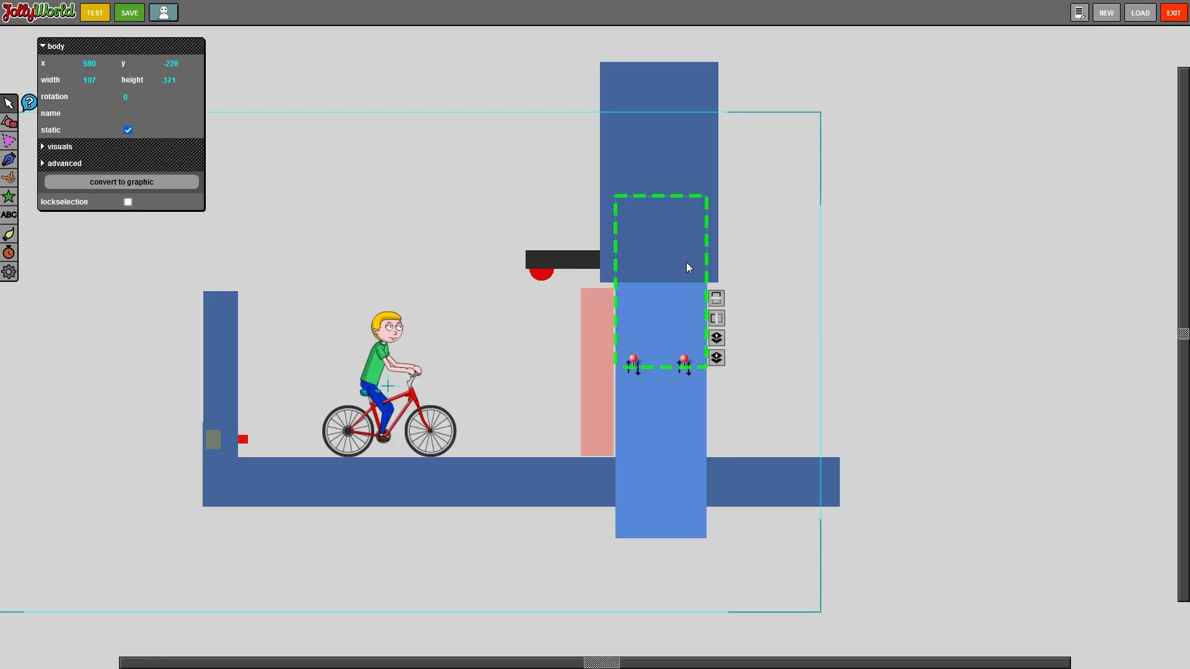
scroll(682, 297, up, 2)
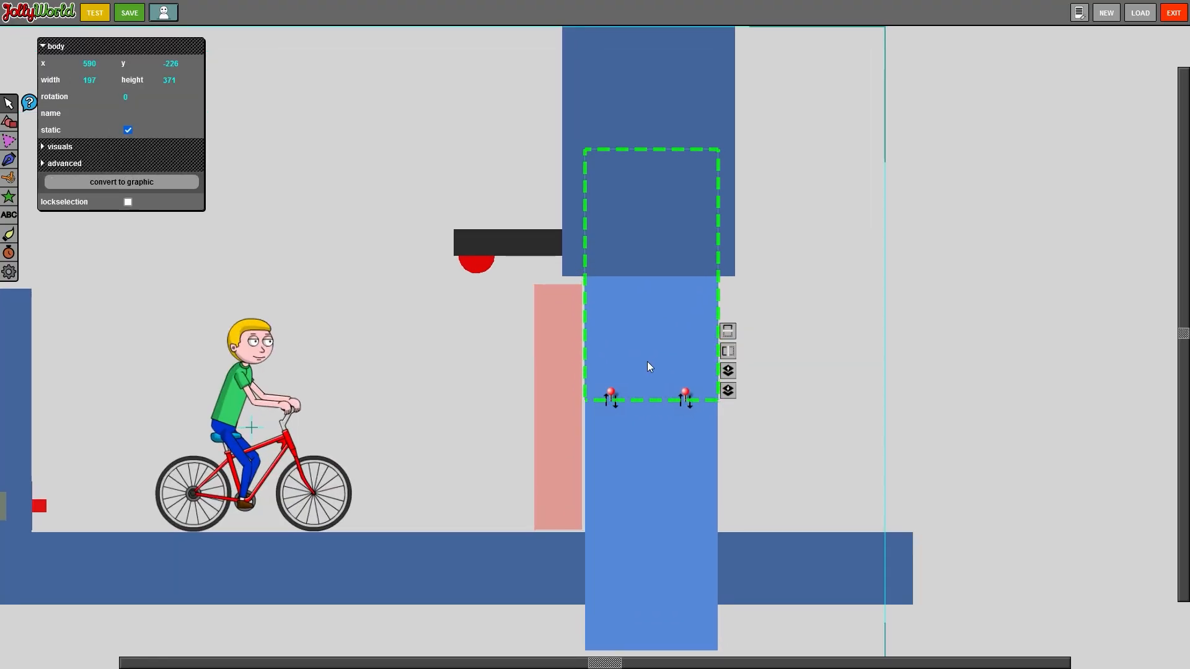
click(776, 419)
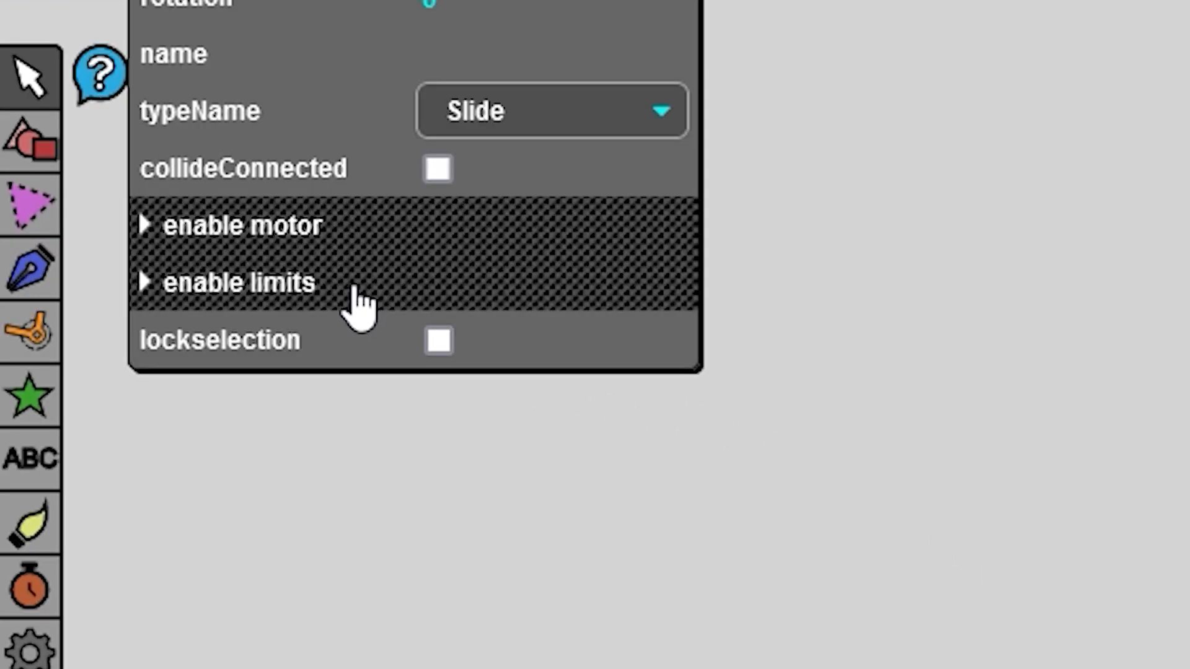
click(355, 289)
click(619, 398)
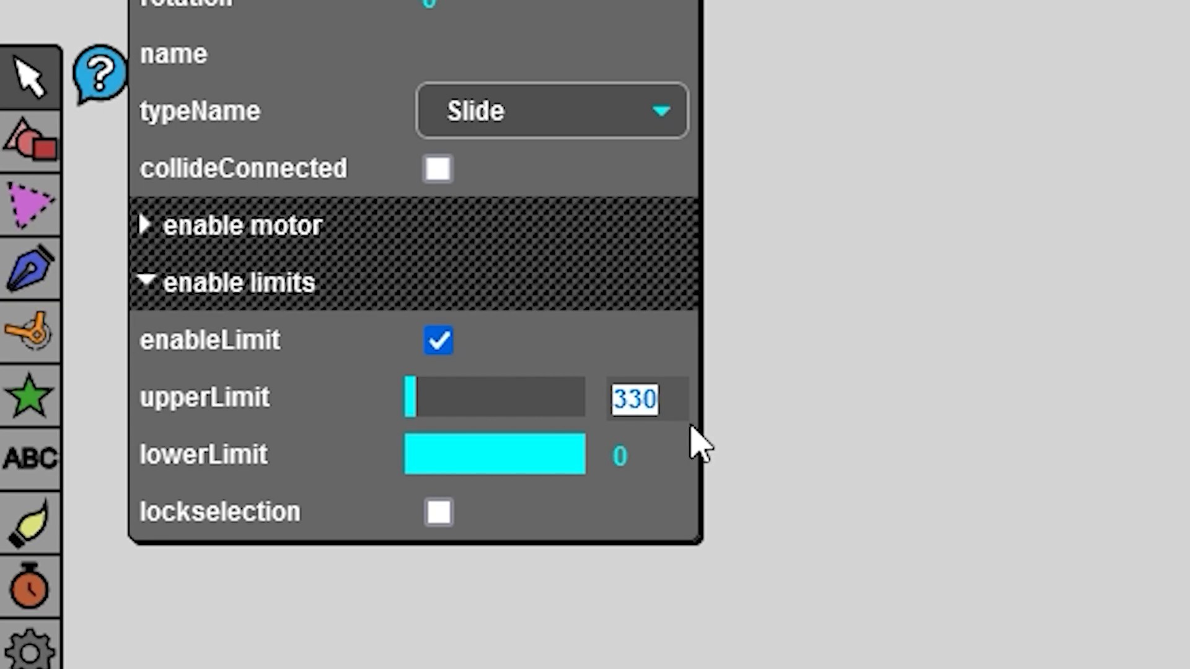
key(BackSpace)
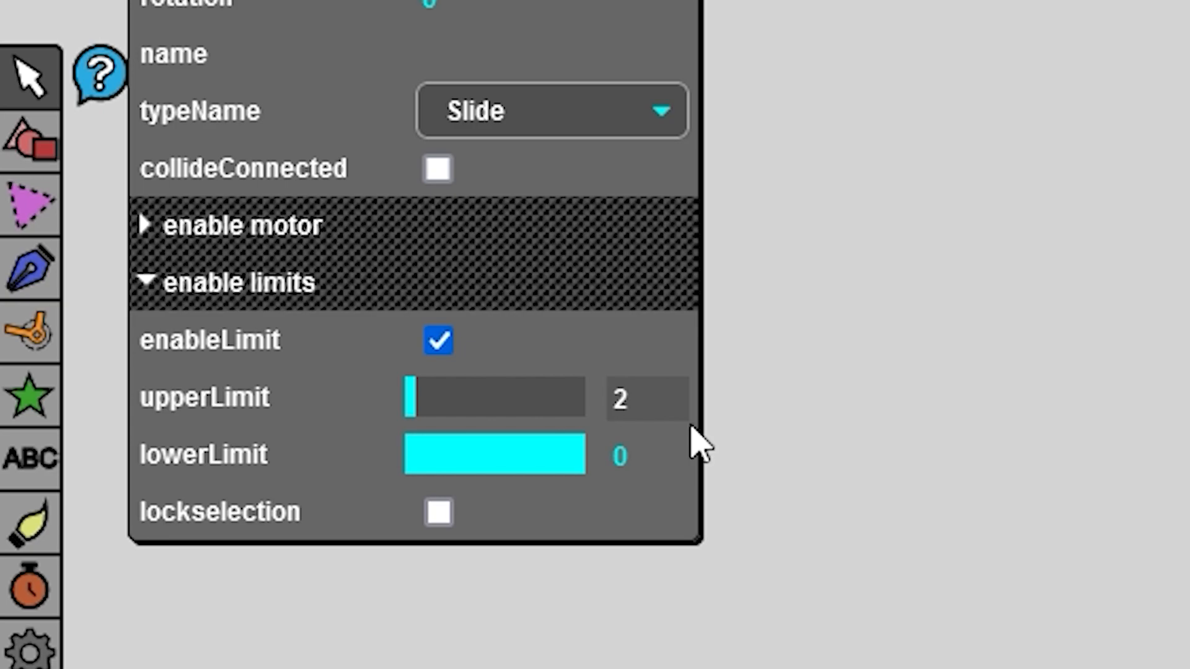
text(21t)
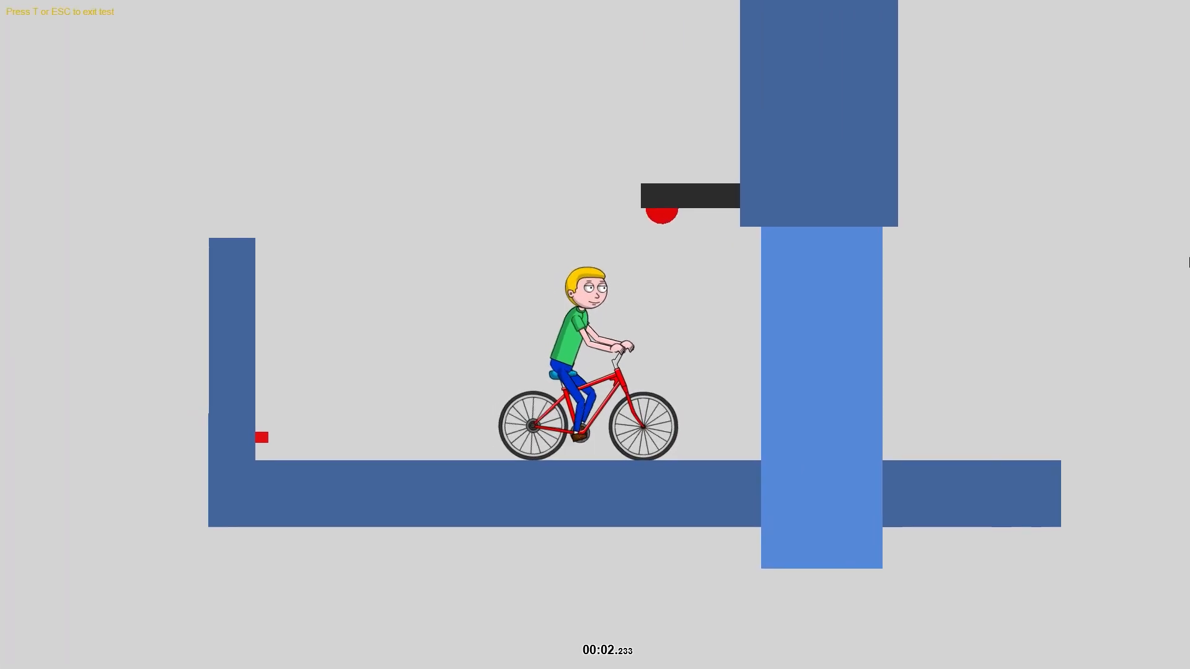
key(Up)
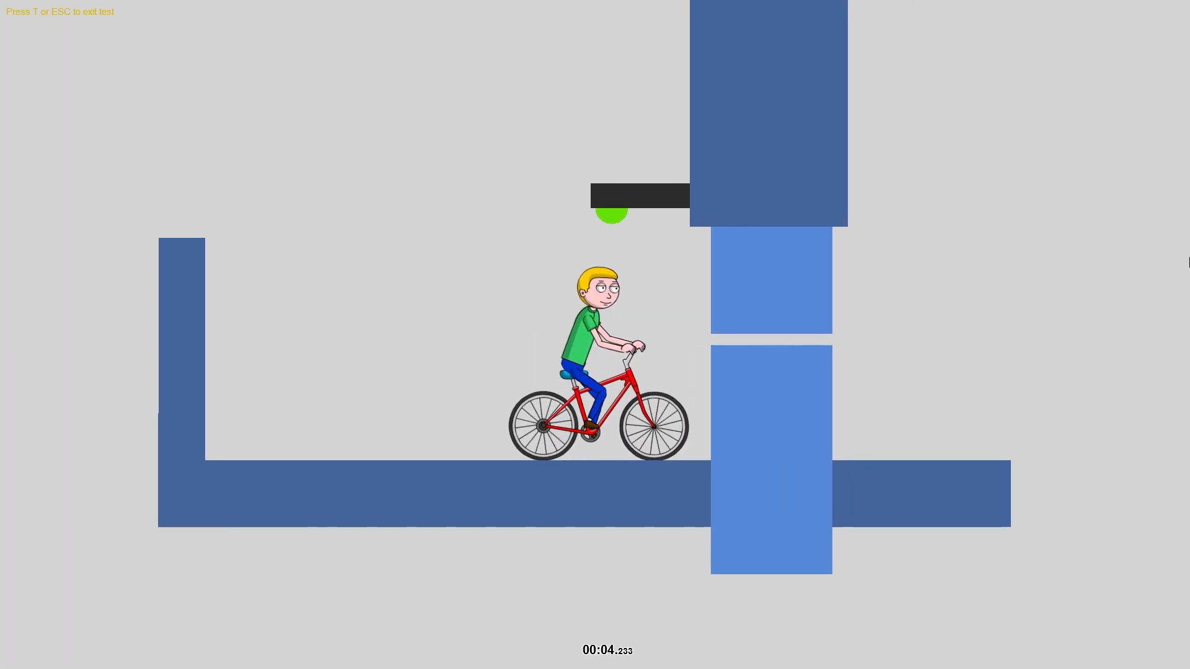
key(t)
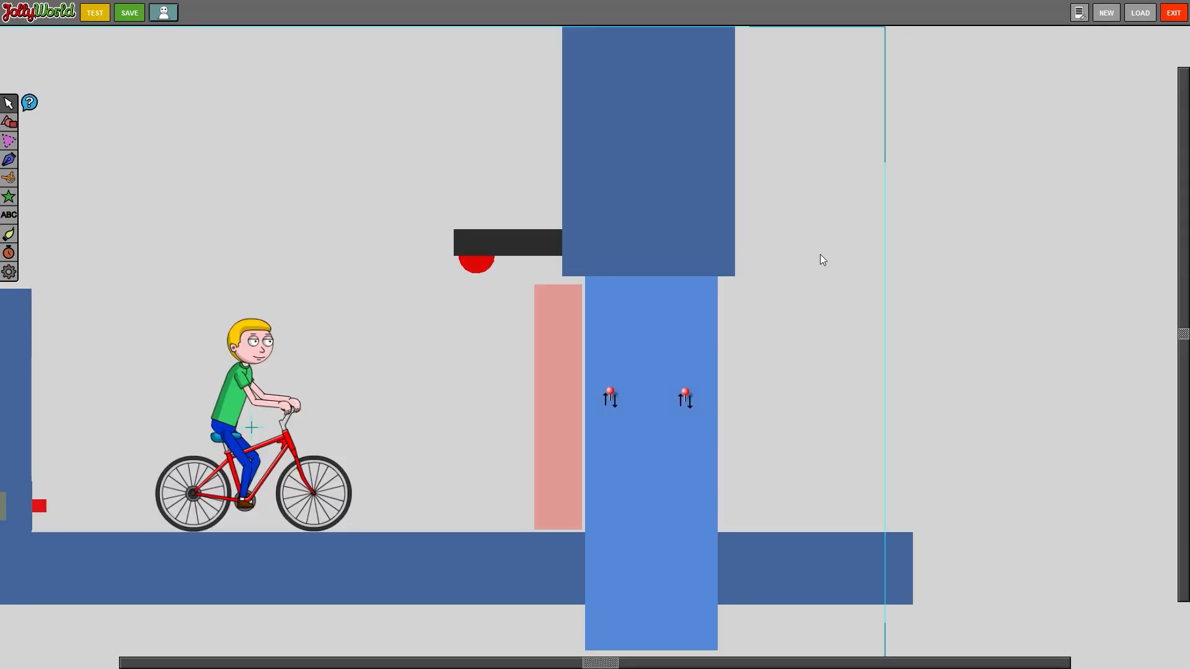
Place a copy of the upper wall block under the doorway, aligning its top edge with the floor surface to hide the lower panel.
click(654, 203)
key(ctrl+c)
key(ctrl+v)
drag(689, 224, 667, 648)
scroll(567, 496, up, 5)
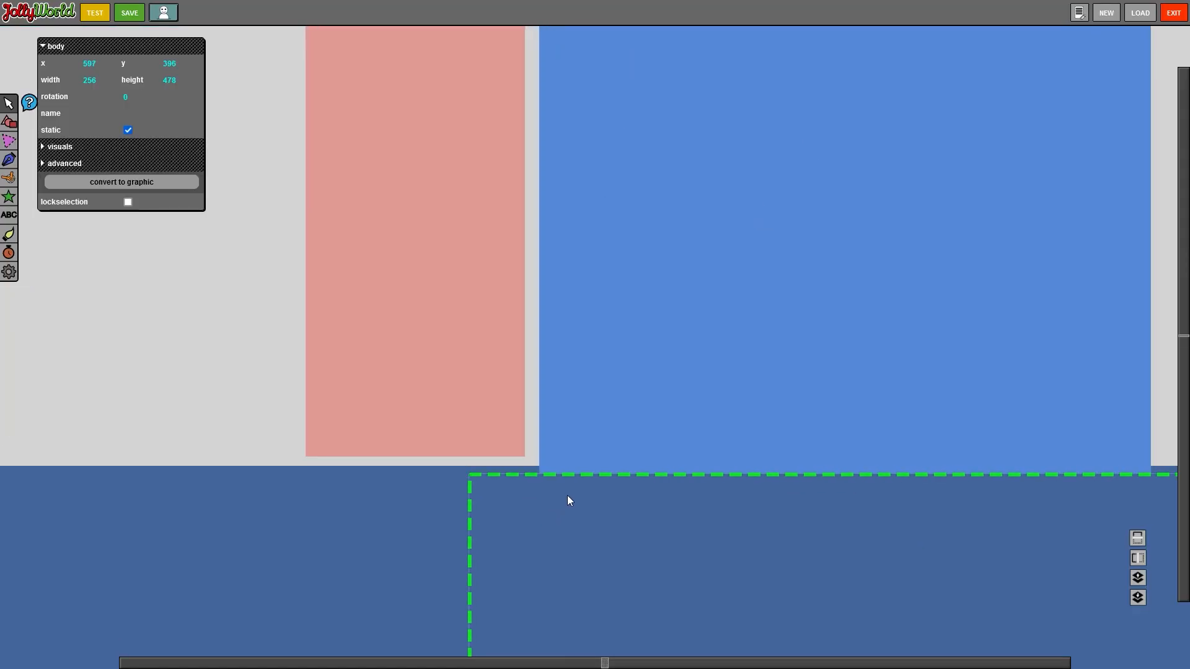
click(496, 367)
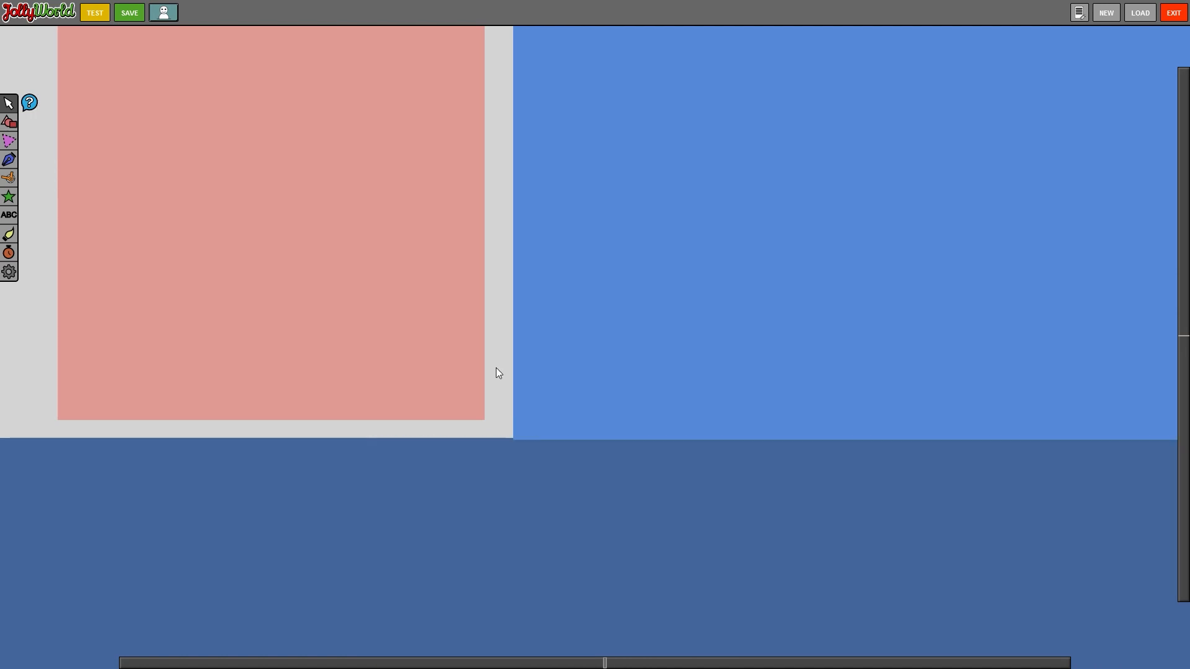
Test the finished split door and indicator light by pushing the wall button with the bike and riding toward the doorway.
key(t)
key(Down)
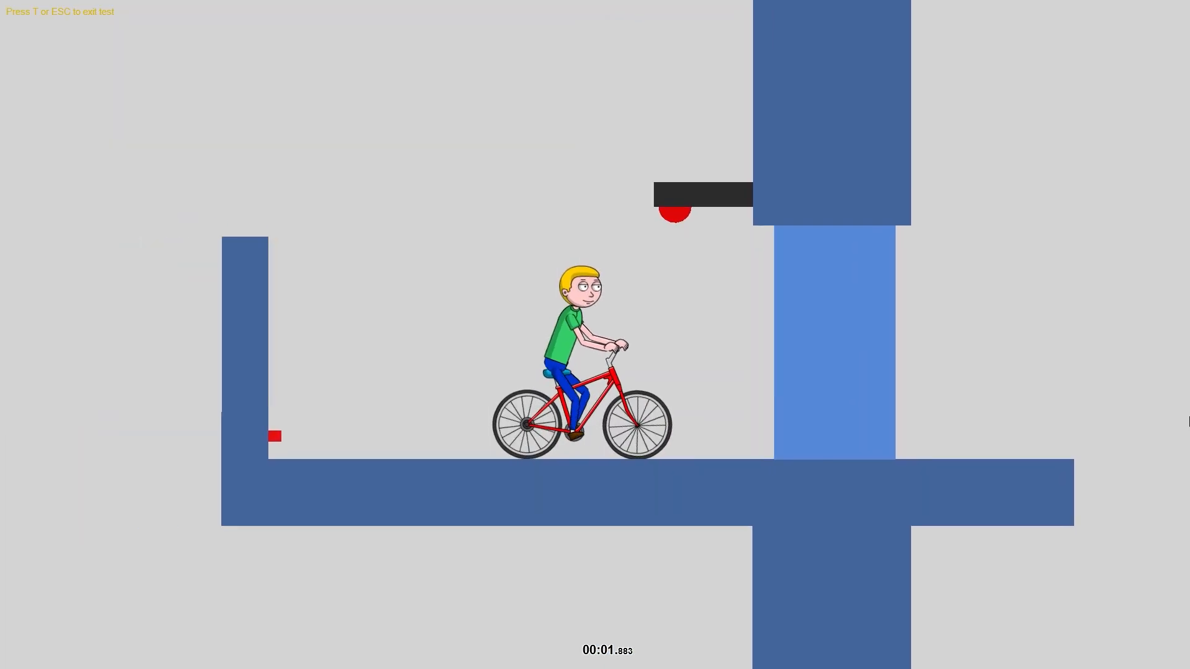
key(Up)
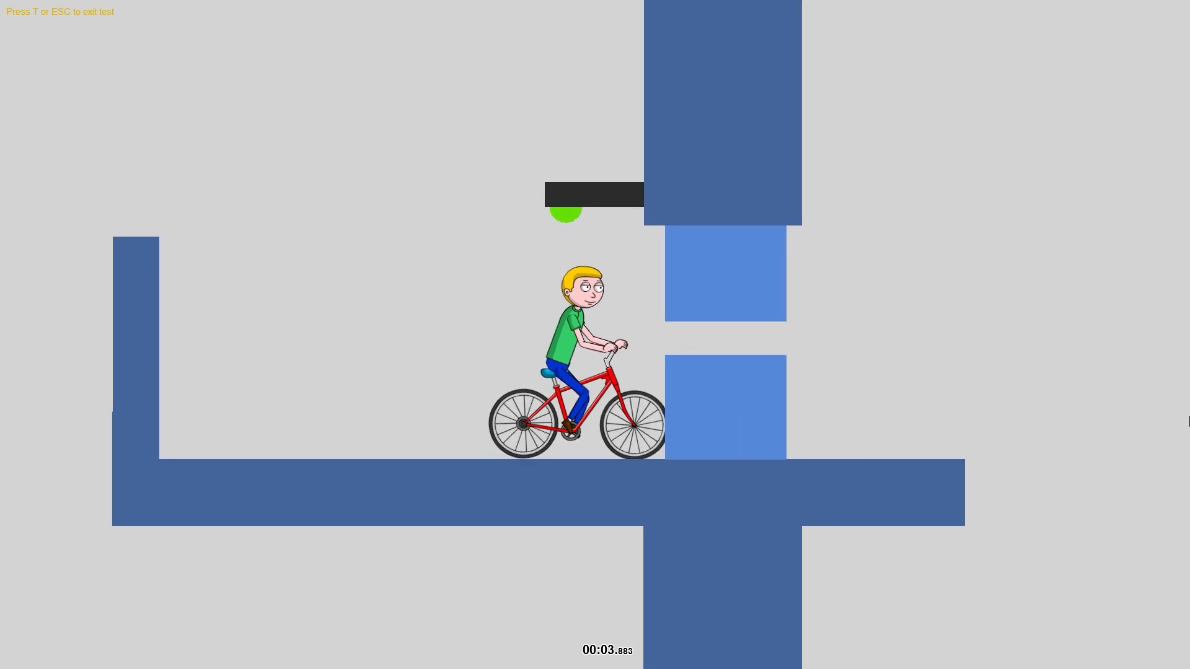
key(Up)
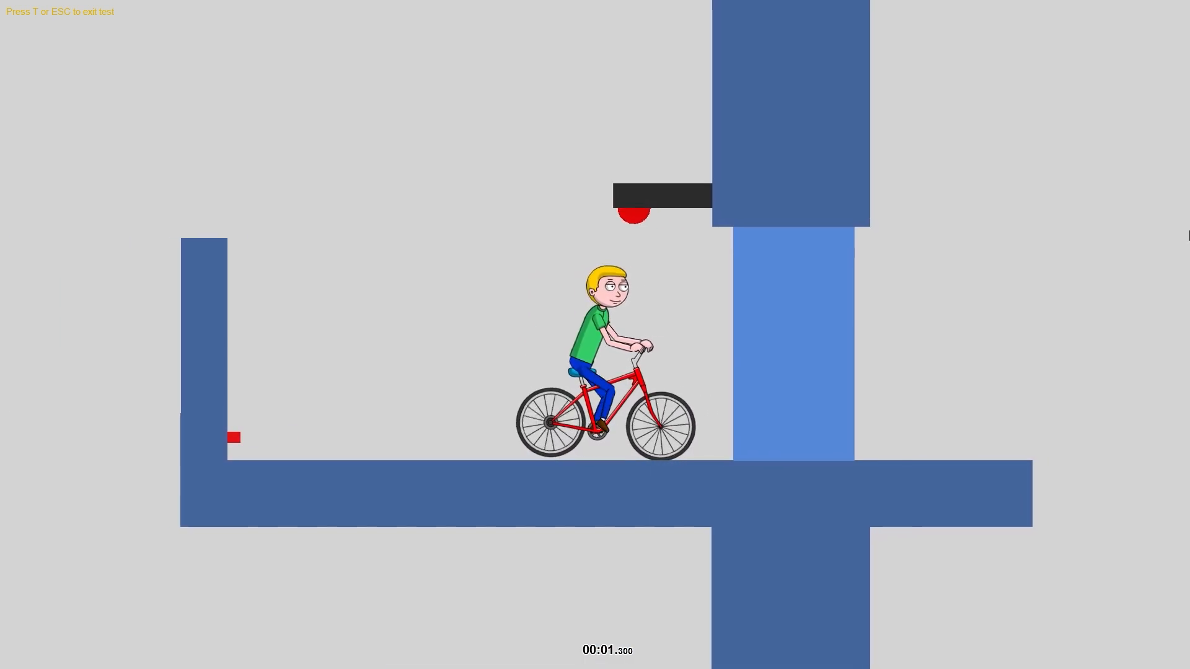
key(Up)
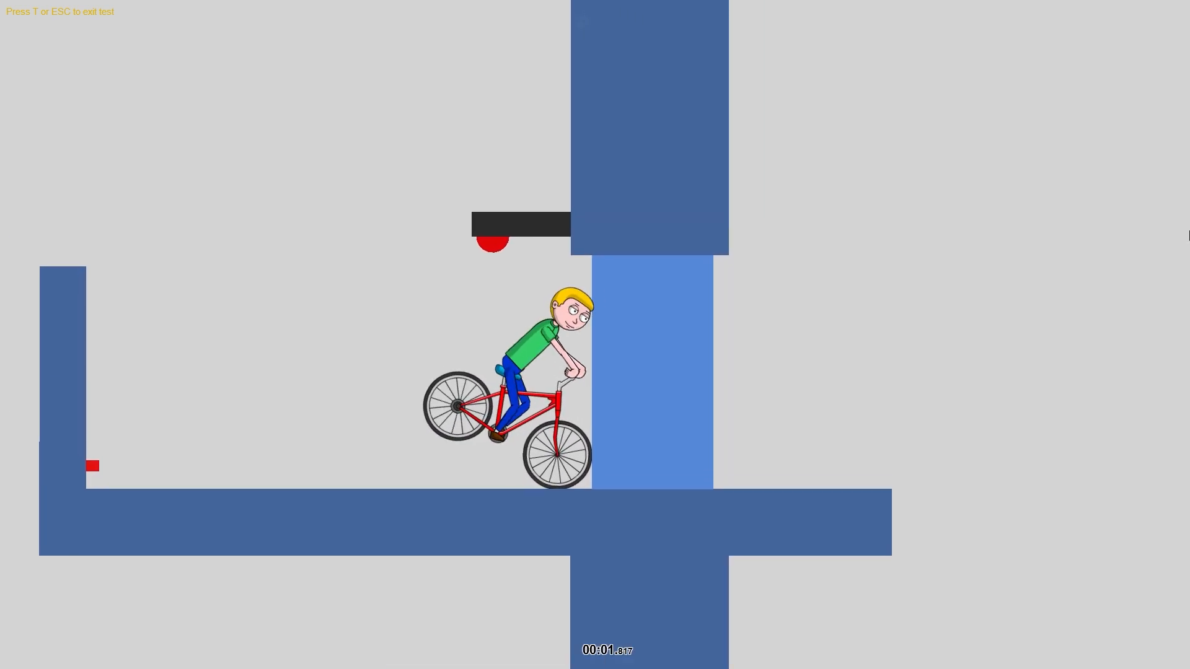
key(Up)
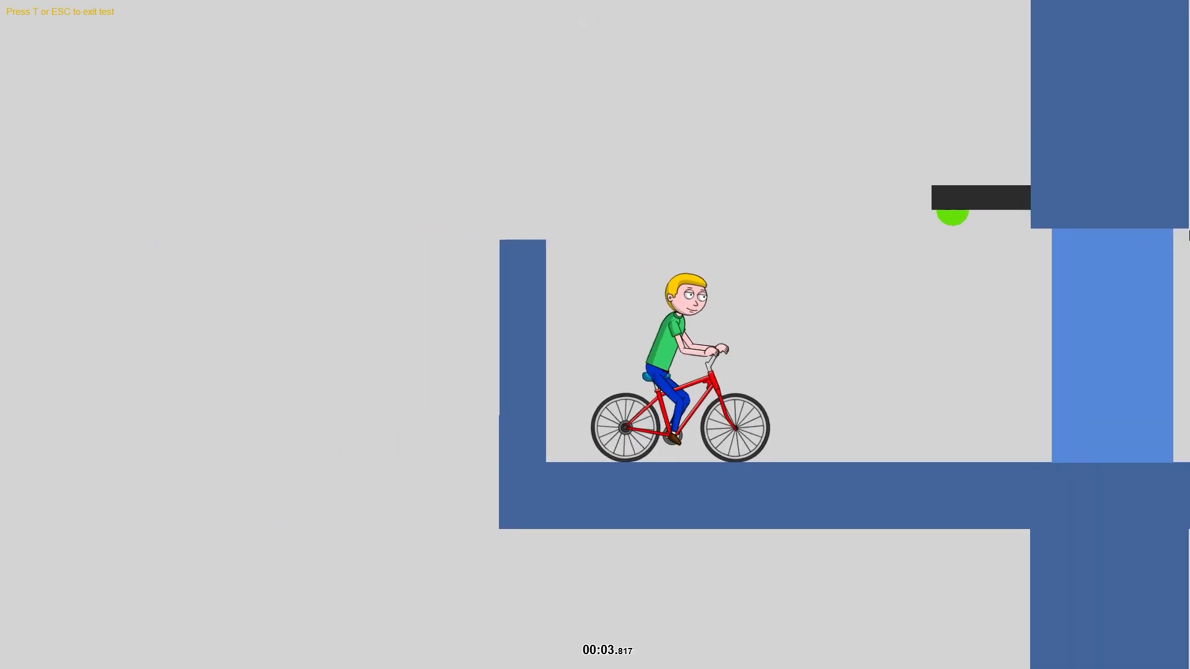
key(Up)
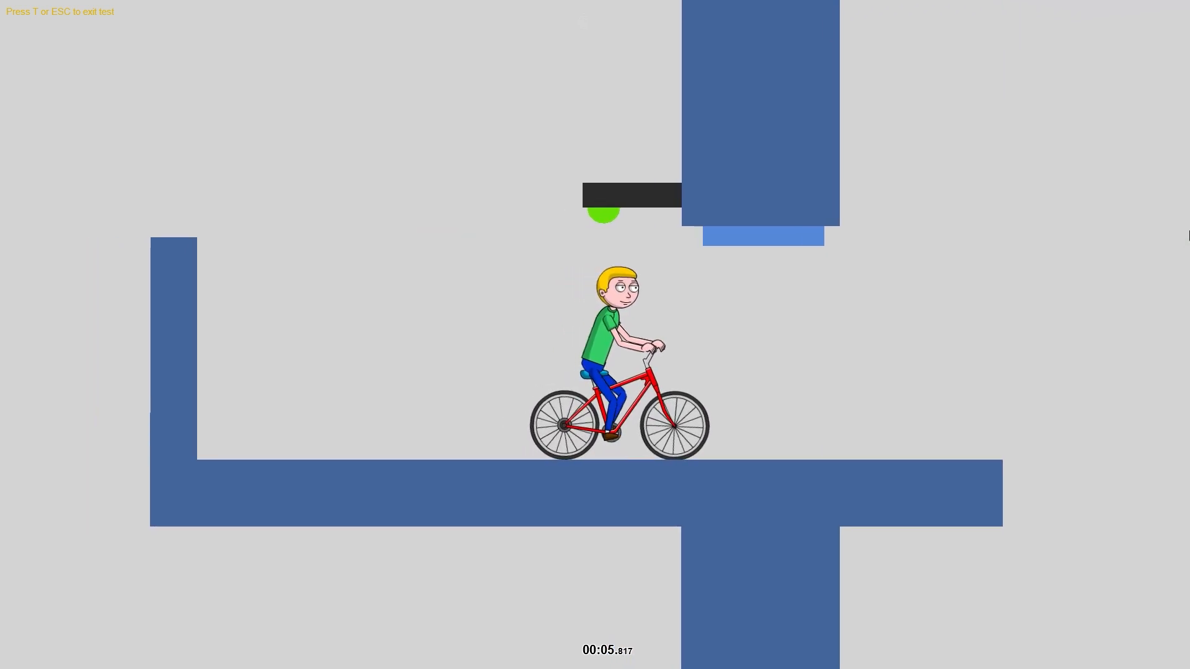